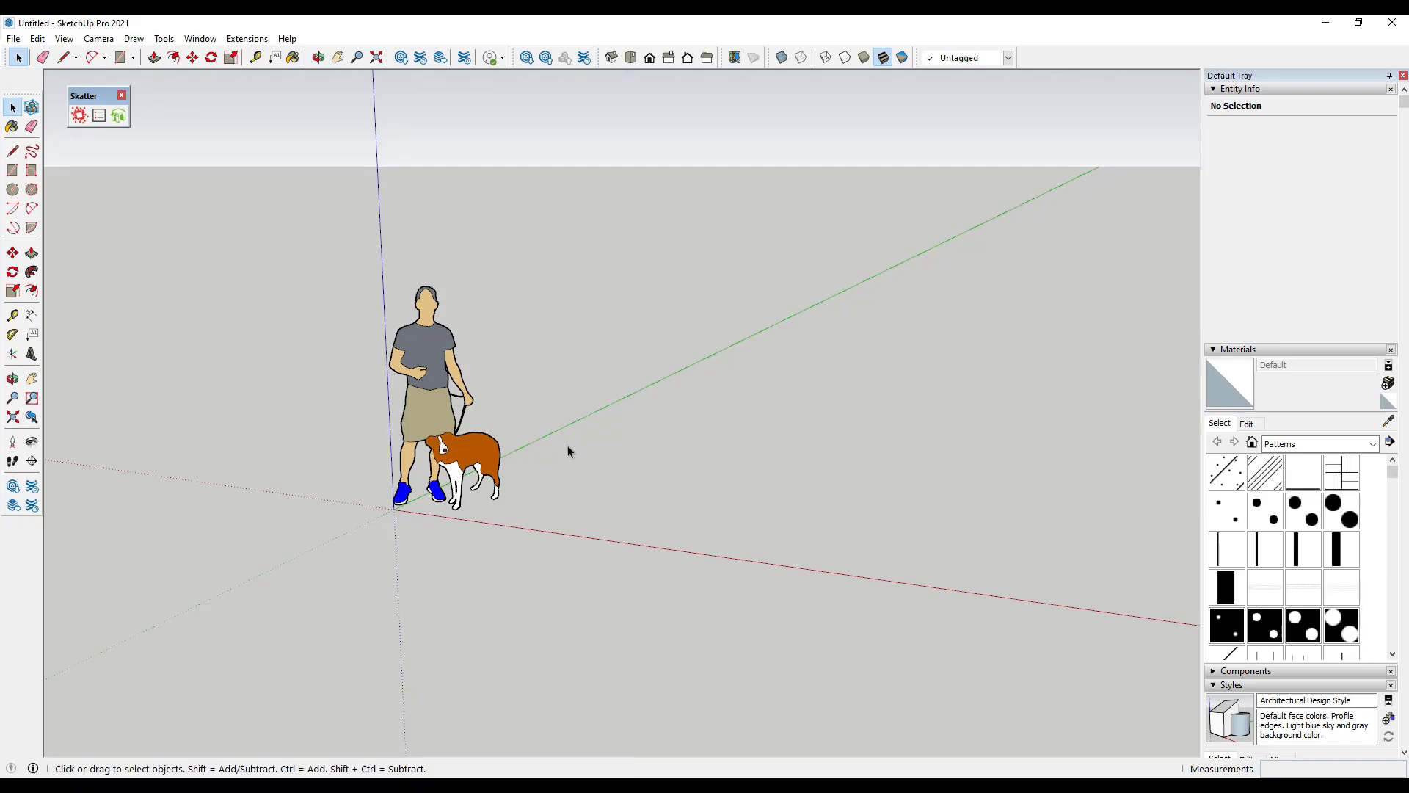
Orbit and pan the view to look down at the ground beside the person and dog.
middle_click_drag(567, 445, 645, 441)
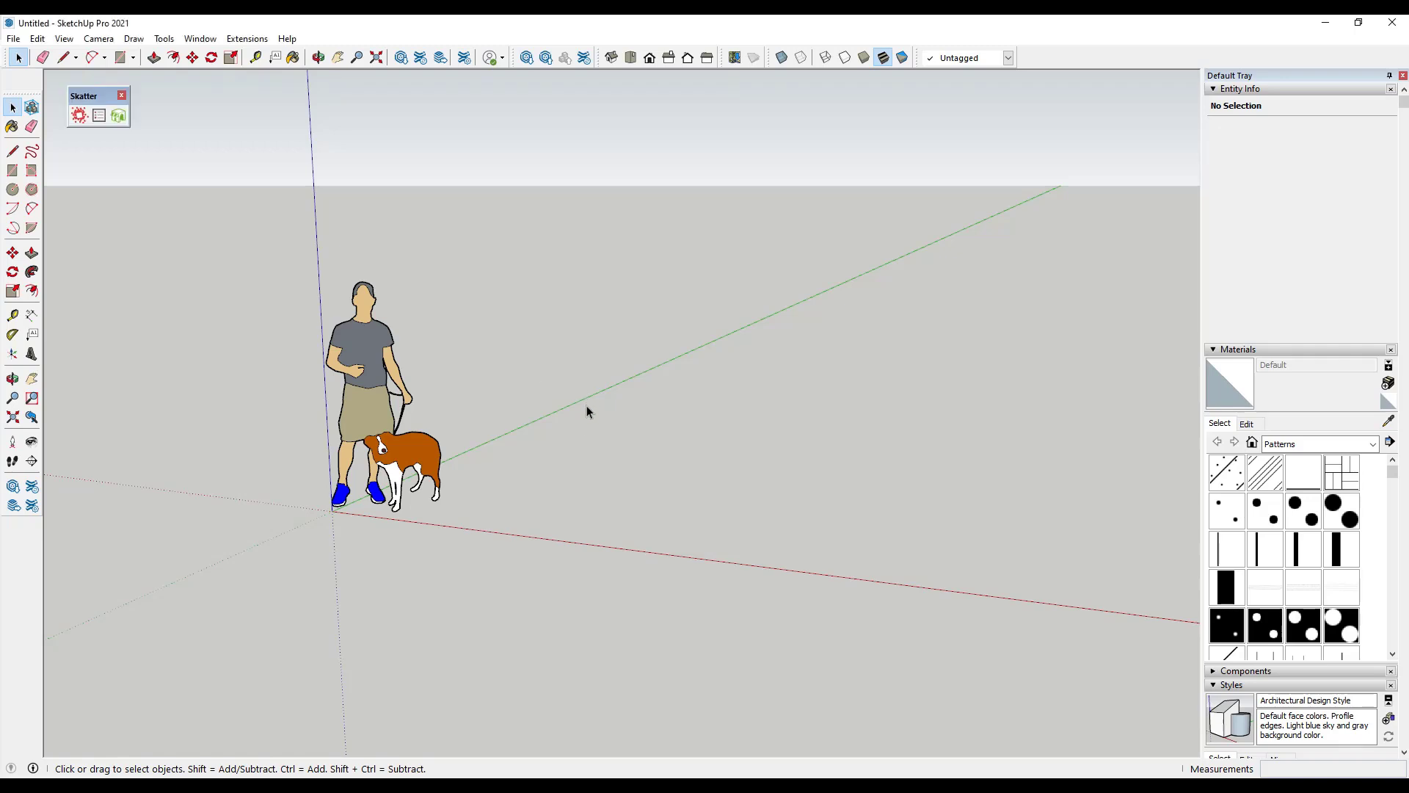
middle_click_drag(519, 415, 588, 507)
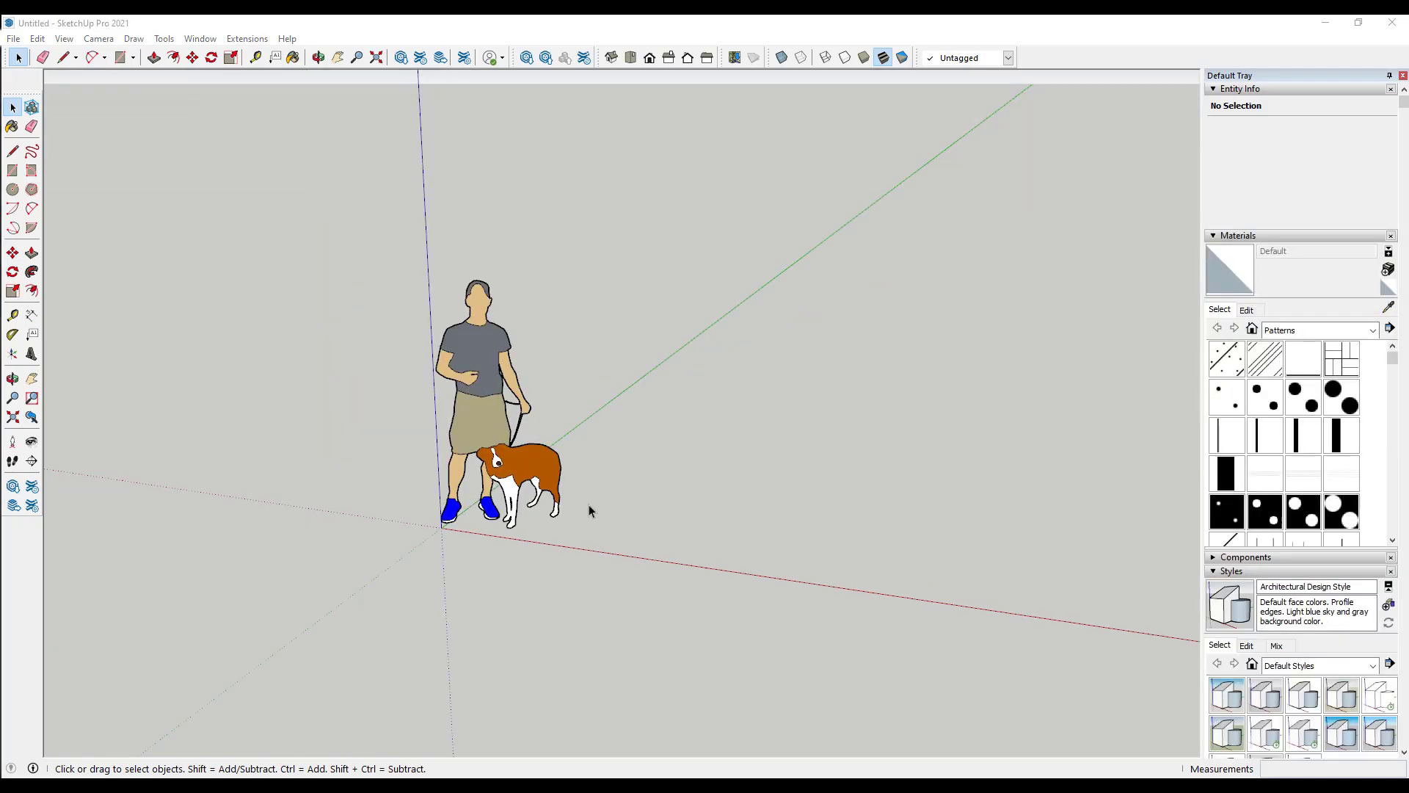
middle_click_drag(460, 461, 526, 504, "shift")
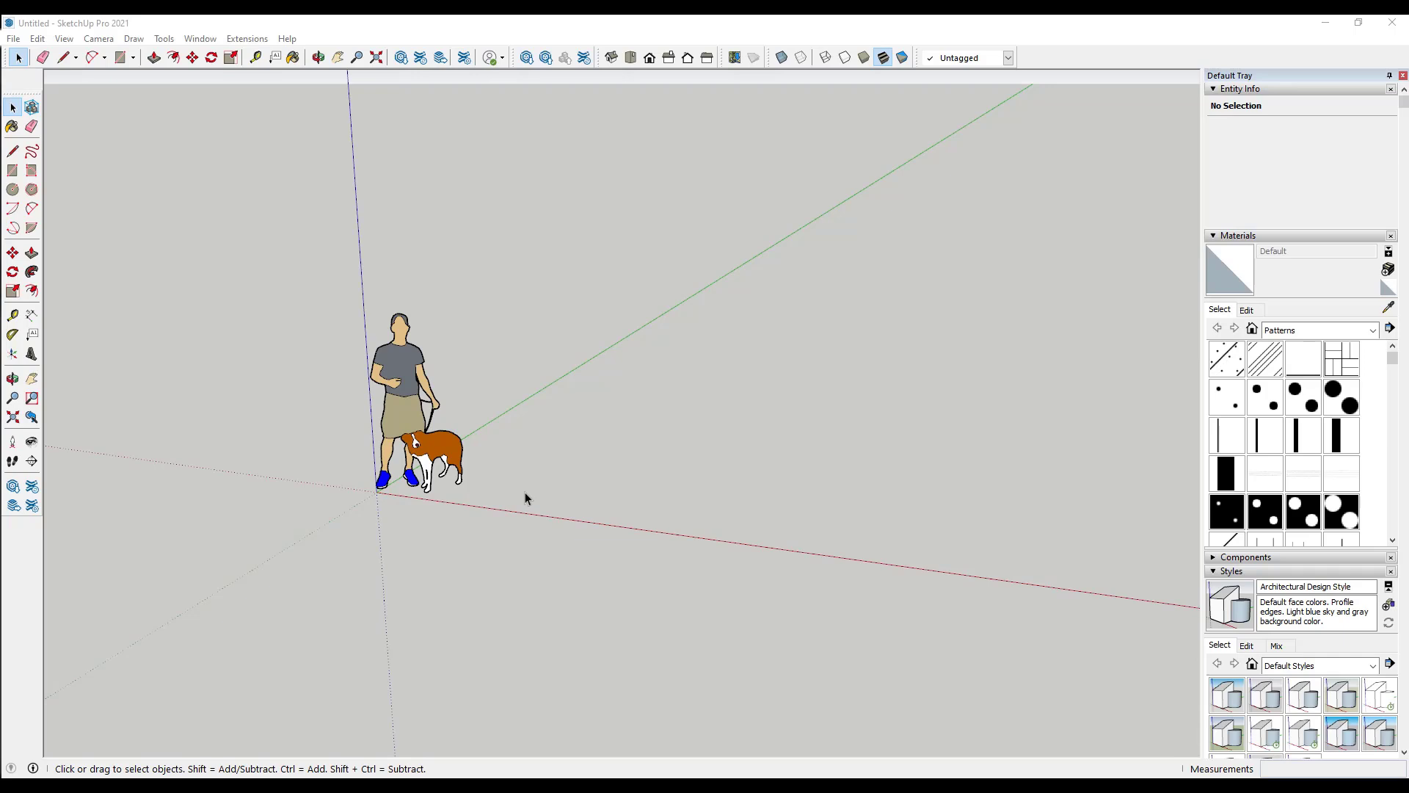
Draw a large rectangle on the ground beside the person and dog.
key("r")
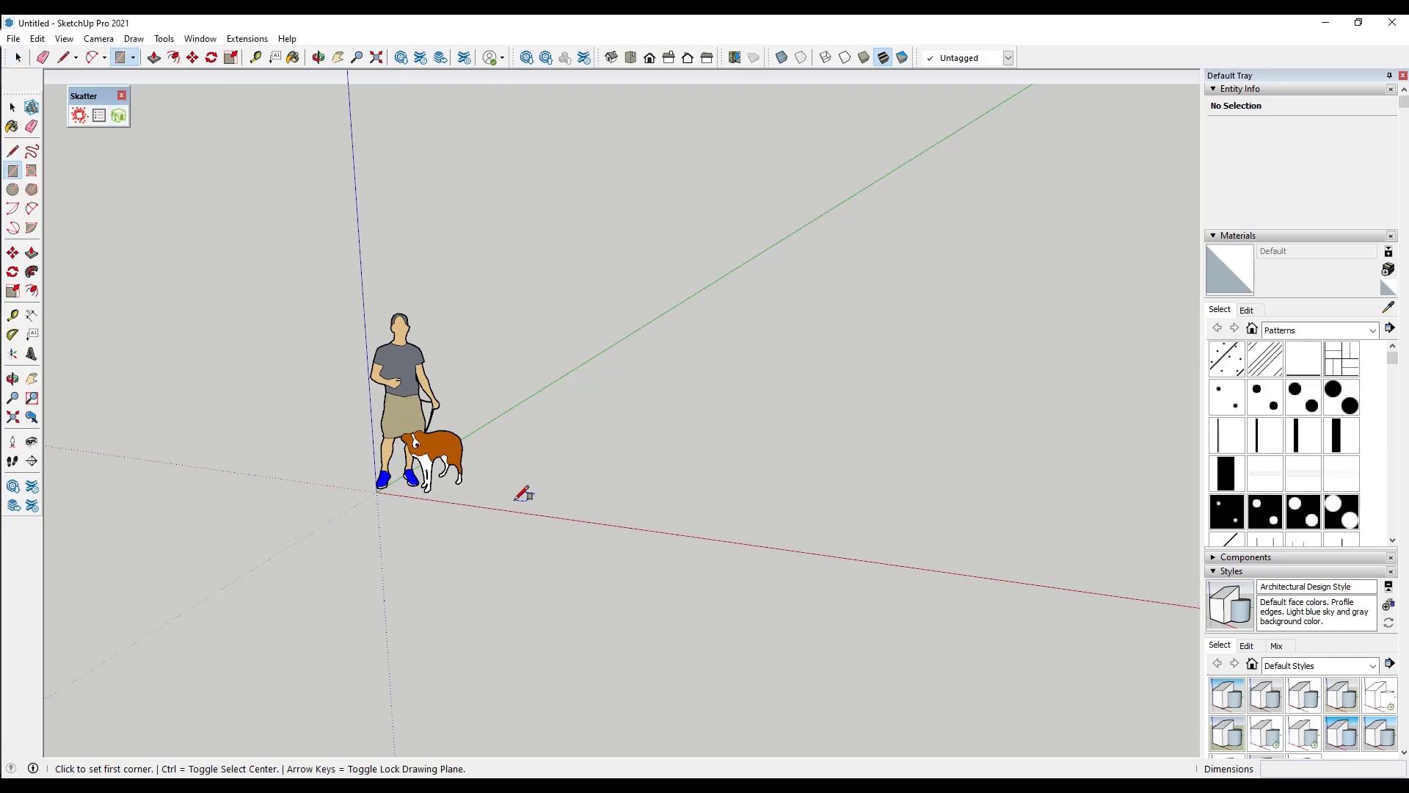
left_click(516, 500)
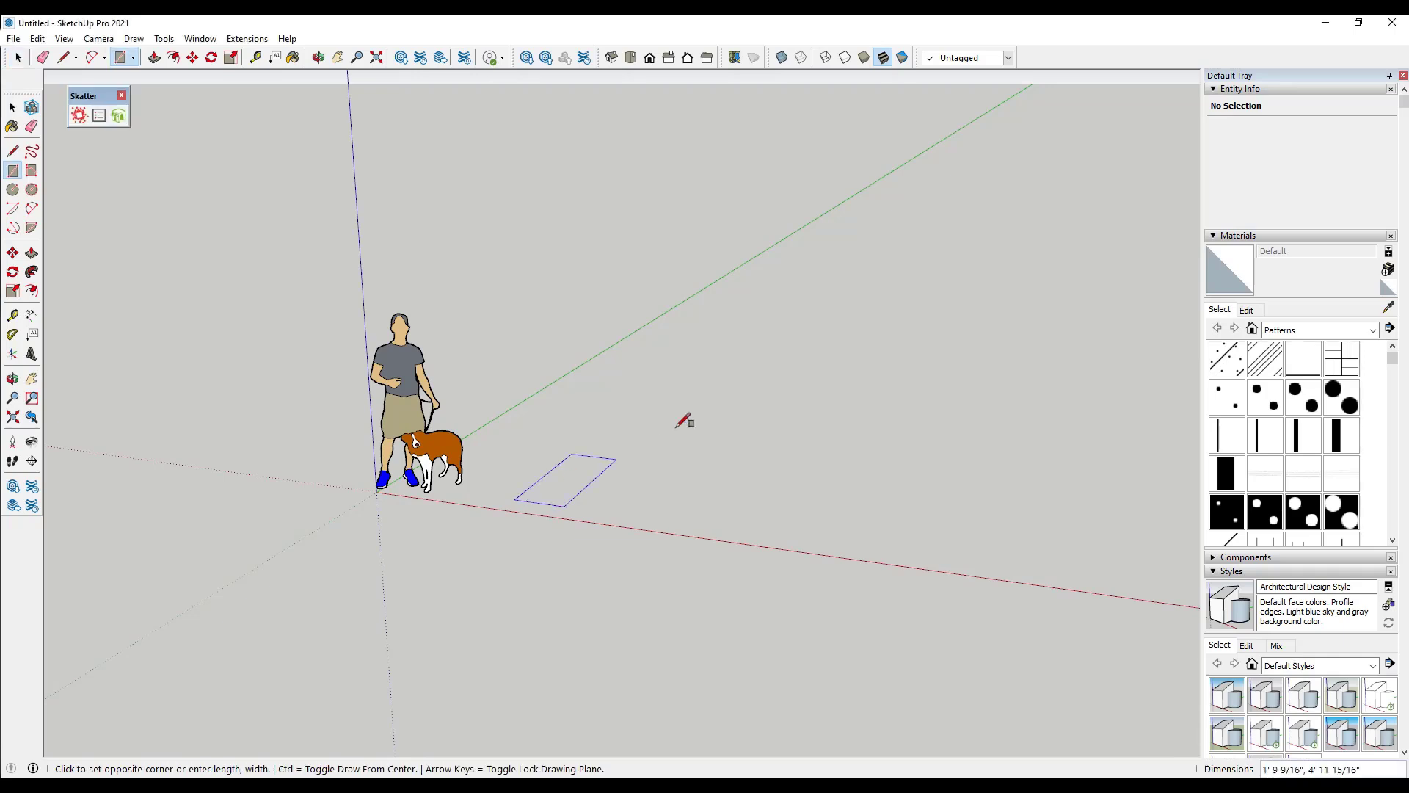
left_click(1082, 328)
scroll(849, 352, "down", 5)
Select the rectangle face and edges and make them a group.
key("space")
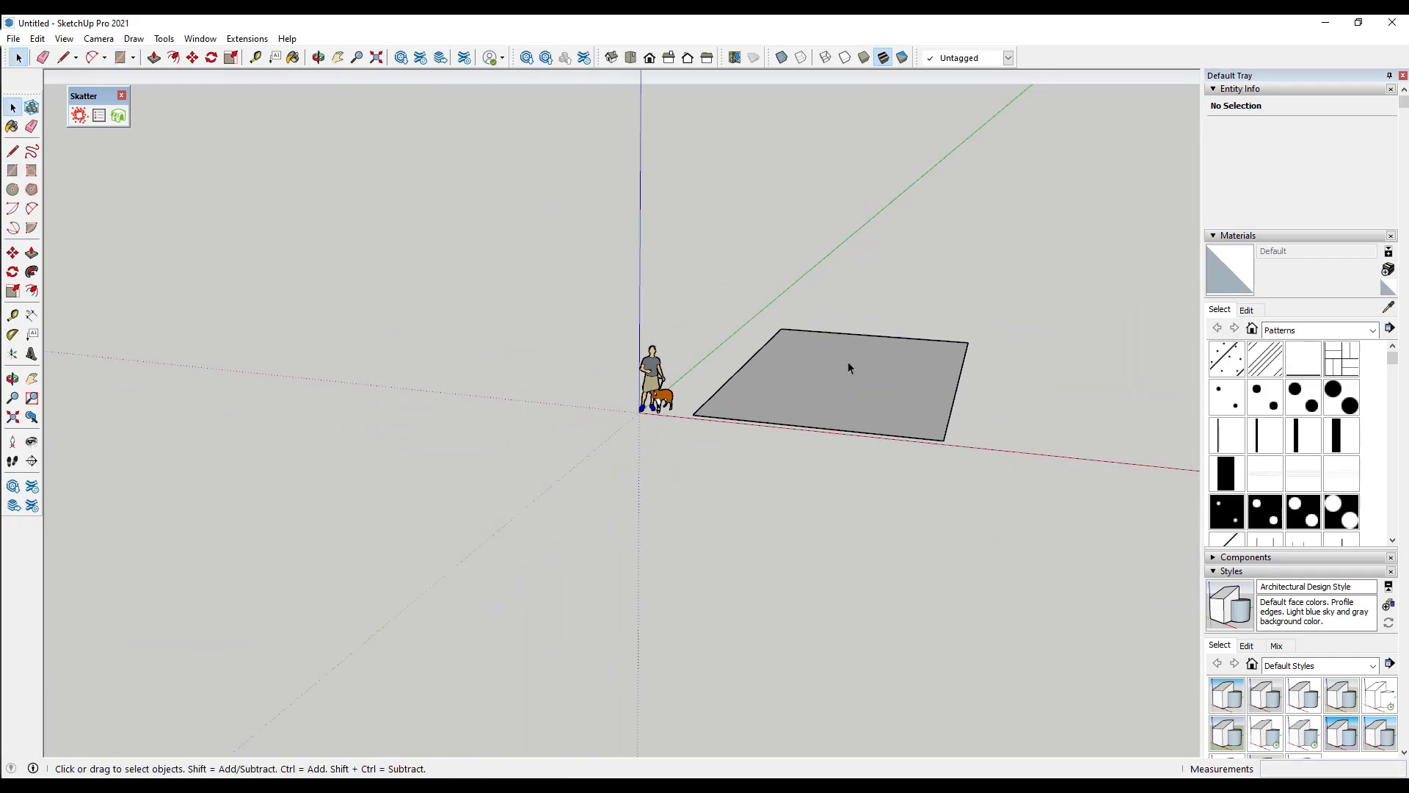
middle_click_drag(839, 358, 878, 374)
double_click(879, 376)
right_click(879, 375)
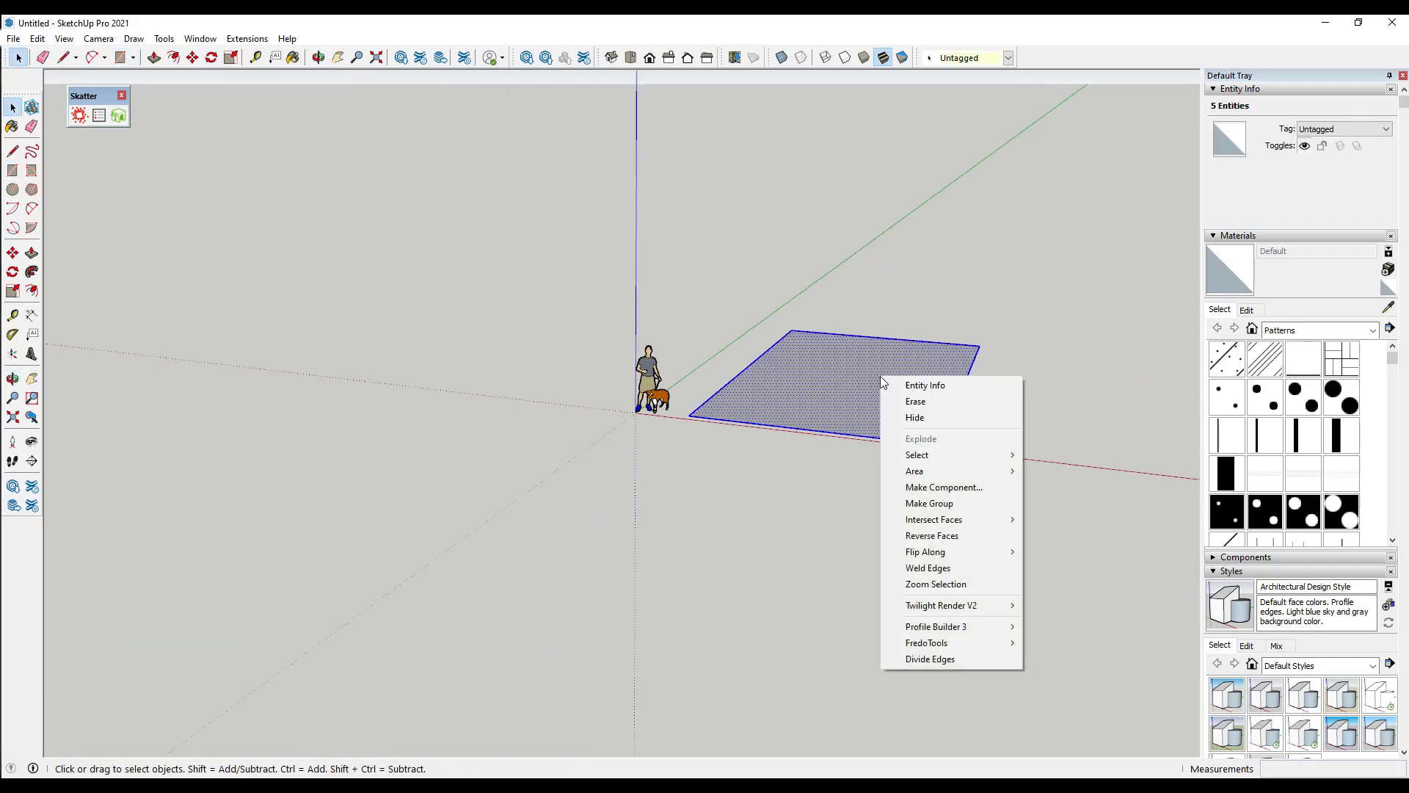
left_click(949, 503)
scroll(888, 389, "up", 3)
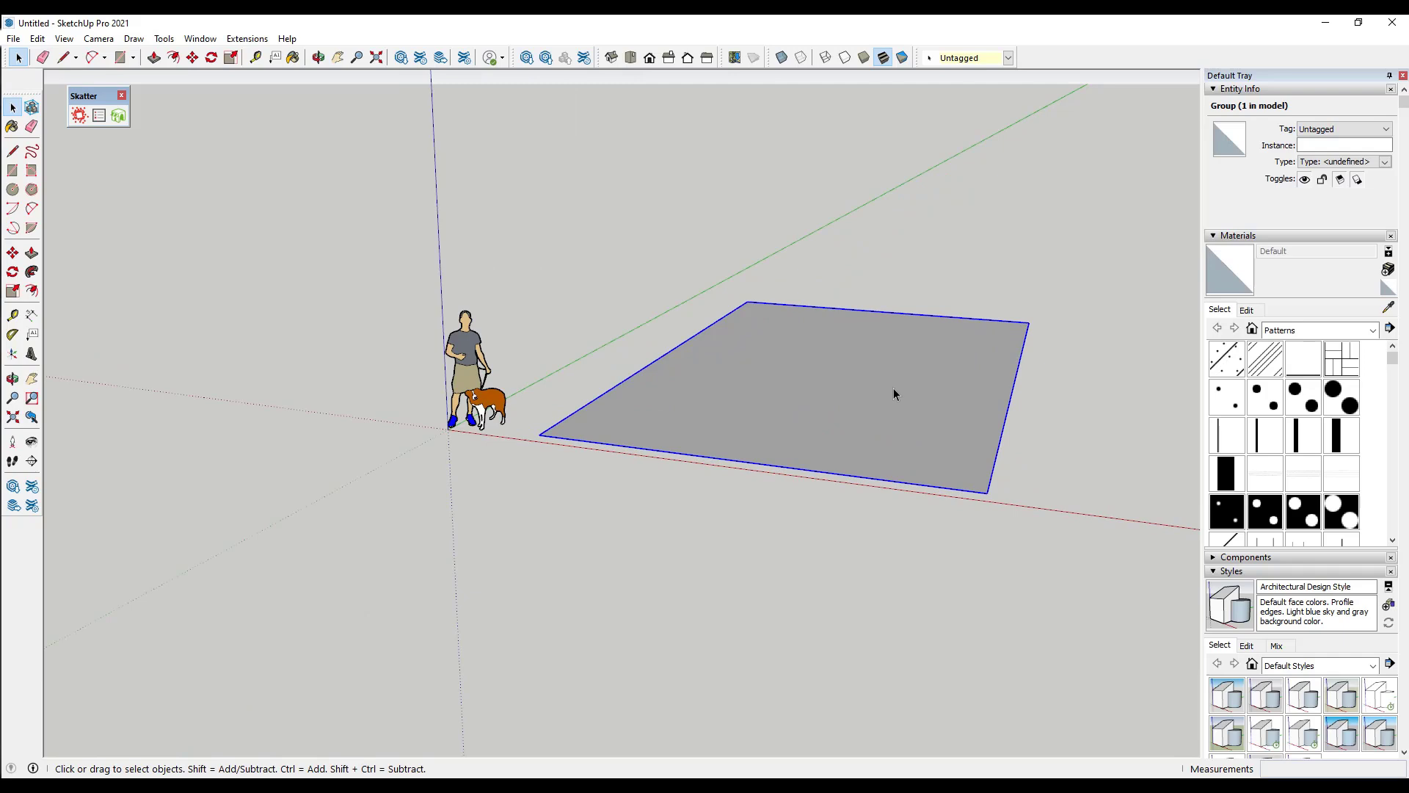
Import the Skatter Shrubs asset from 3D Bazaar with Proxy geometry.
left_click(119, 116)
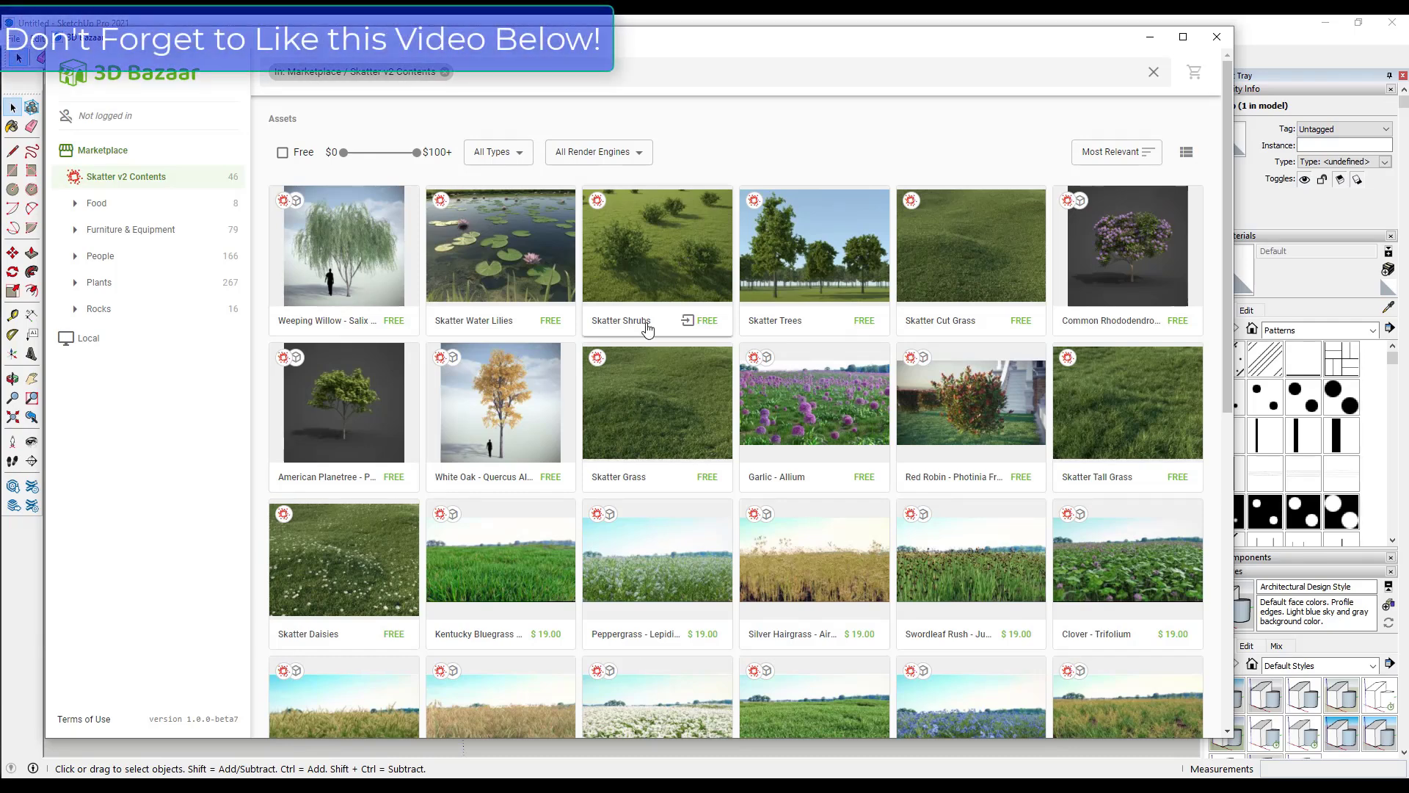
left_click(659, 261)
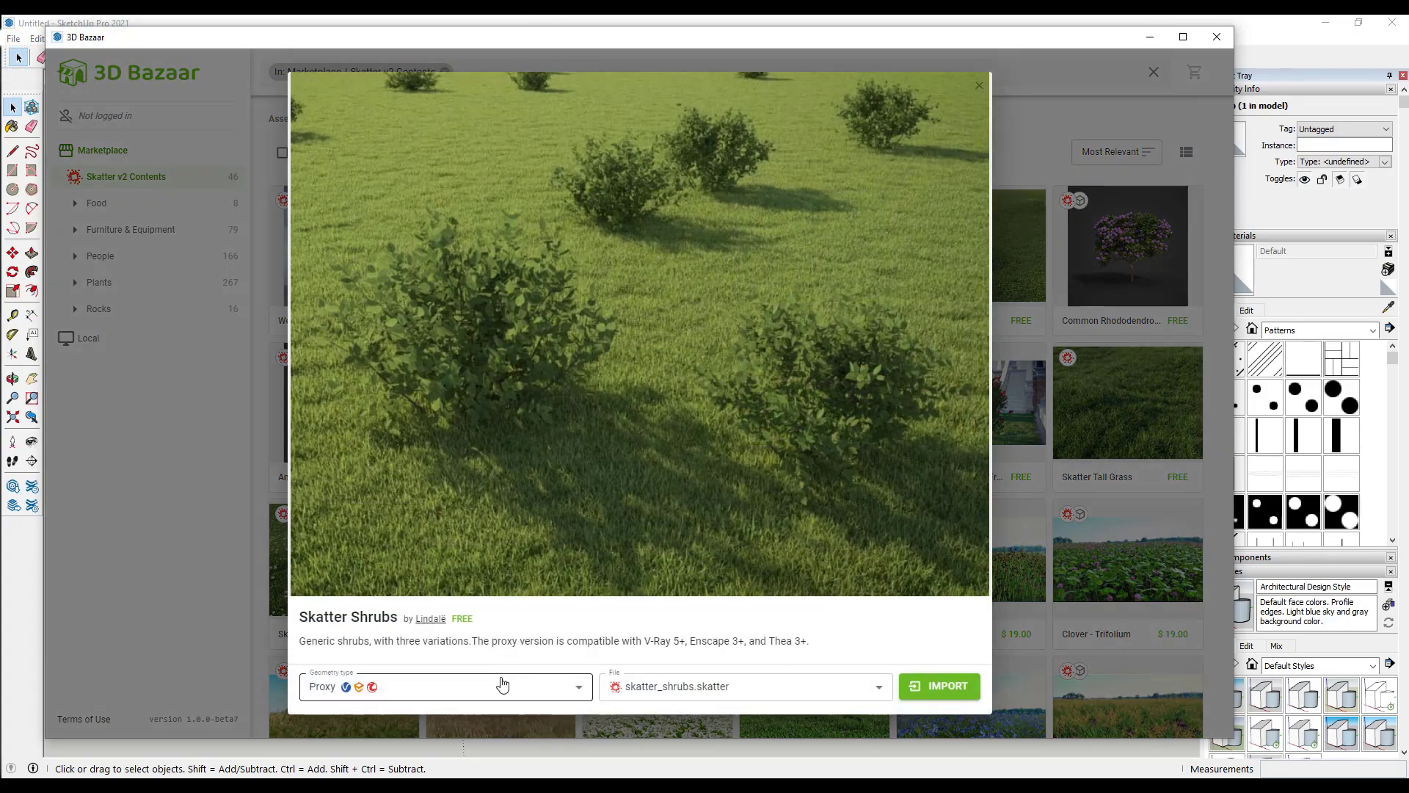
left_click(469, 687)
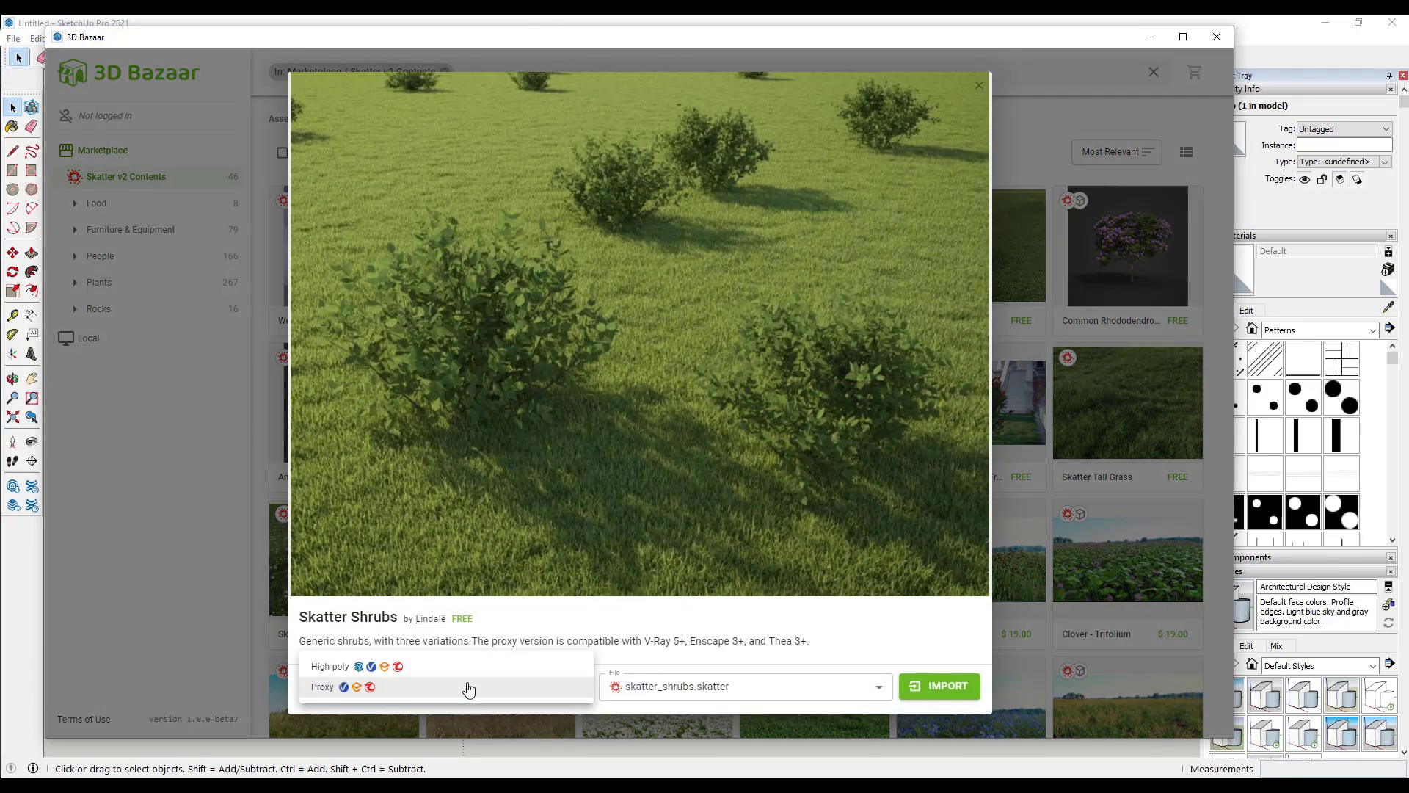
left_click(385, 693)
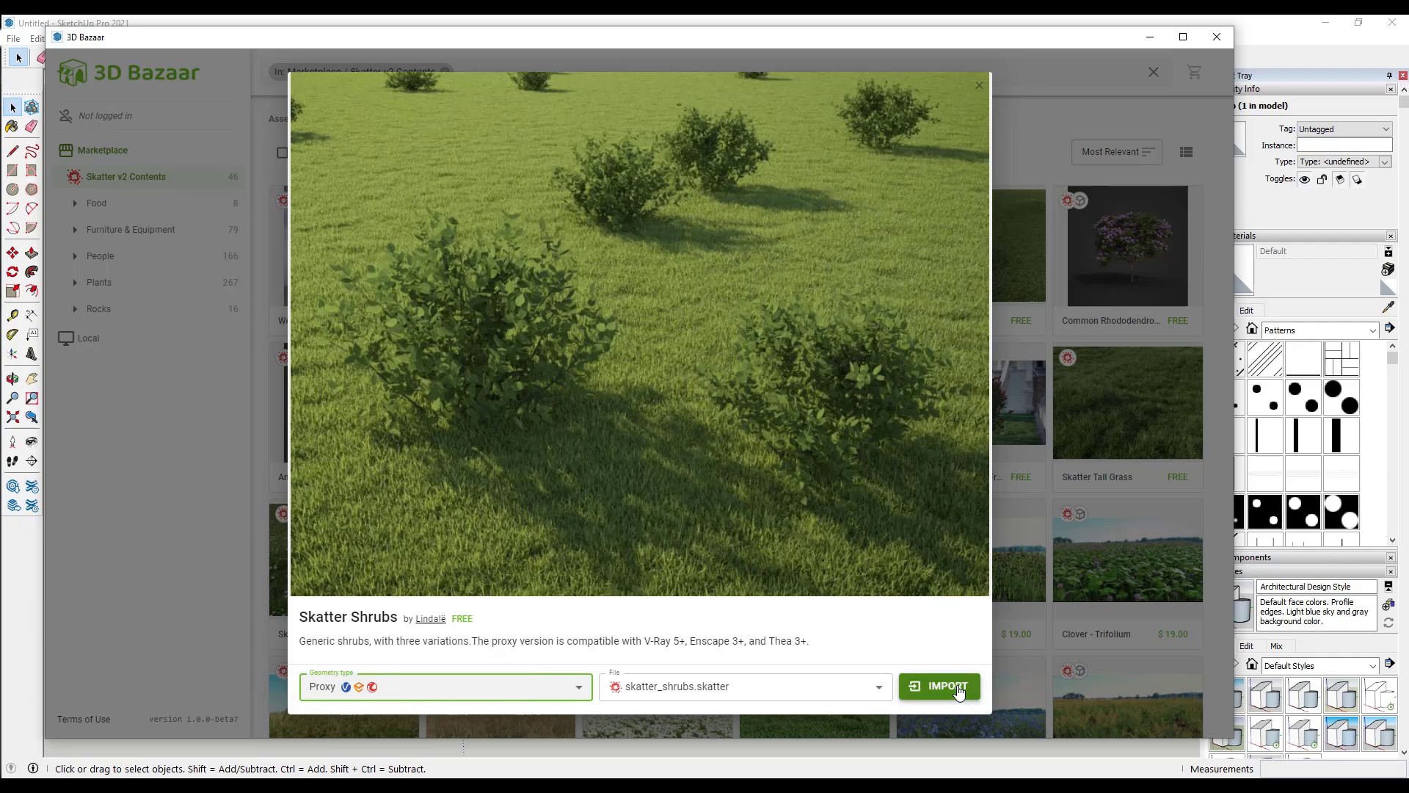
left_click(959, 690)
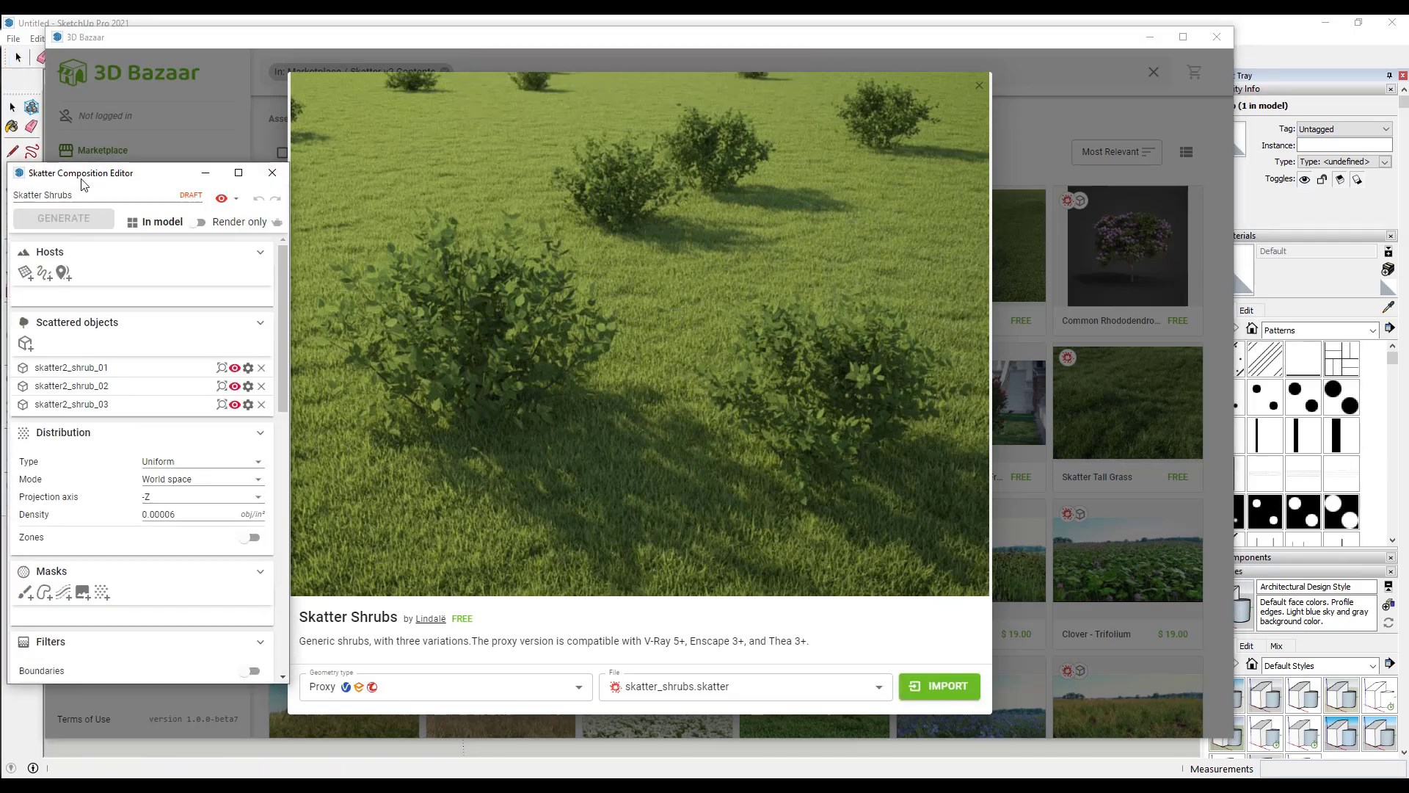
Close 3D Bazaar and rename the composition 'SketchUp Logo'.
left_click(1217, 37)
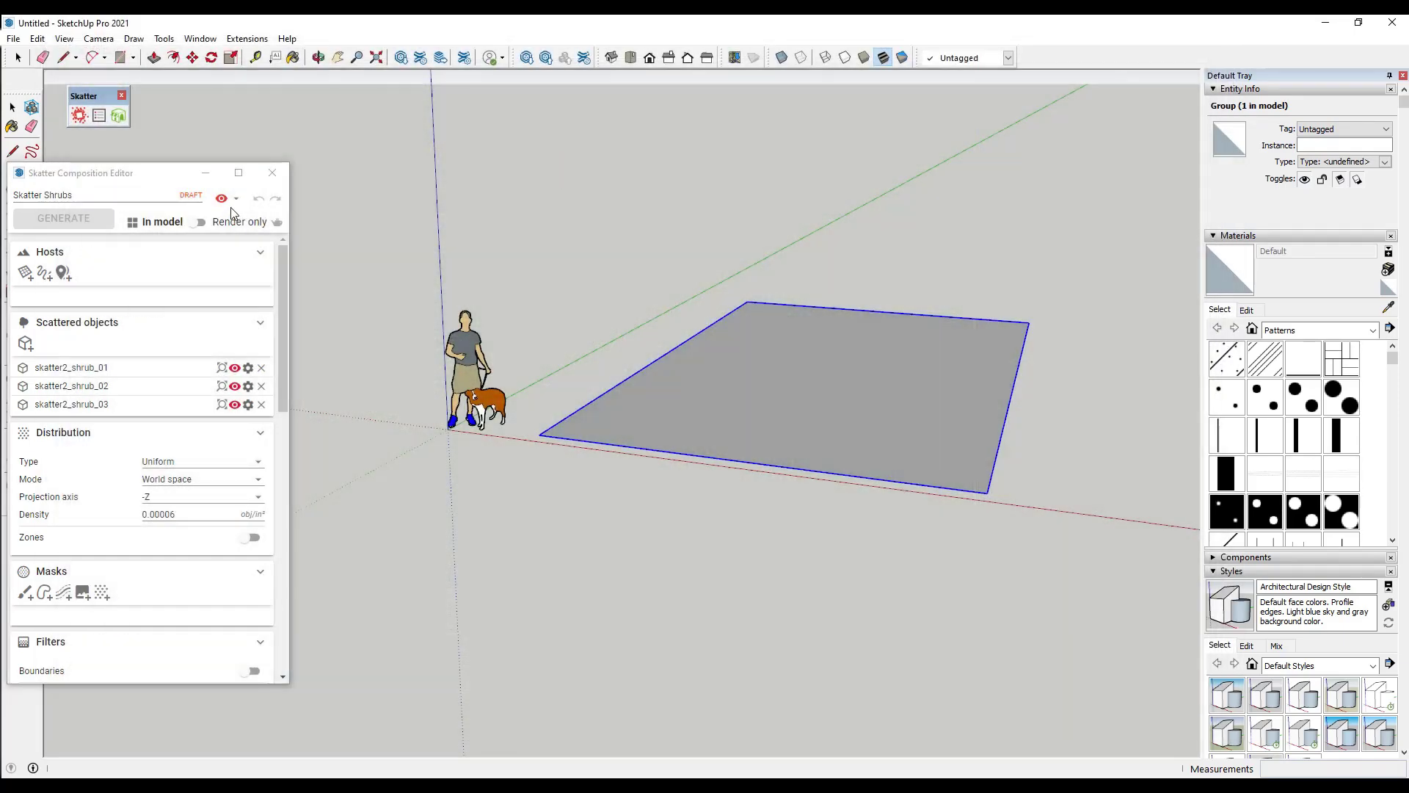
triple_click(35, 195)
type("SketchUp Logo")
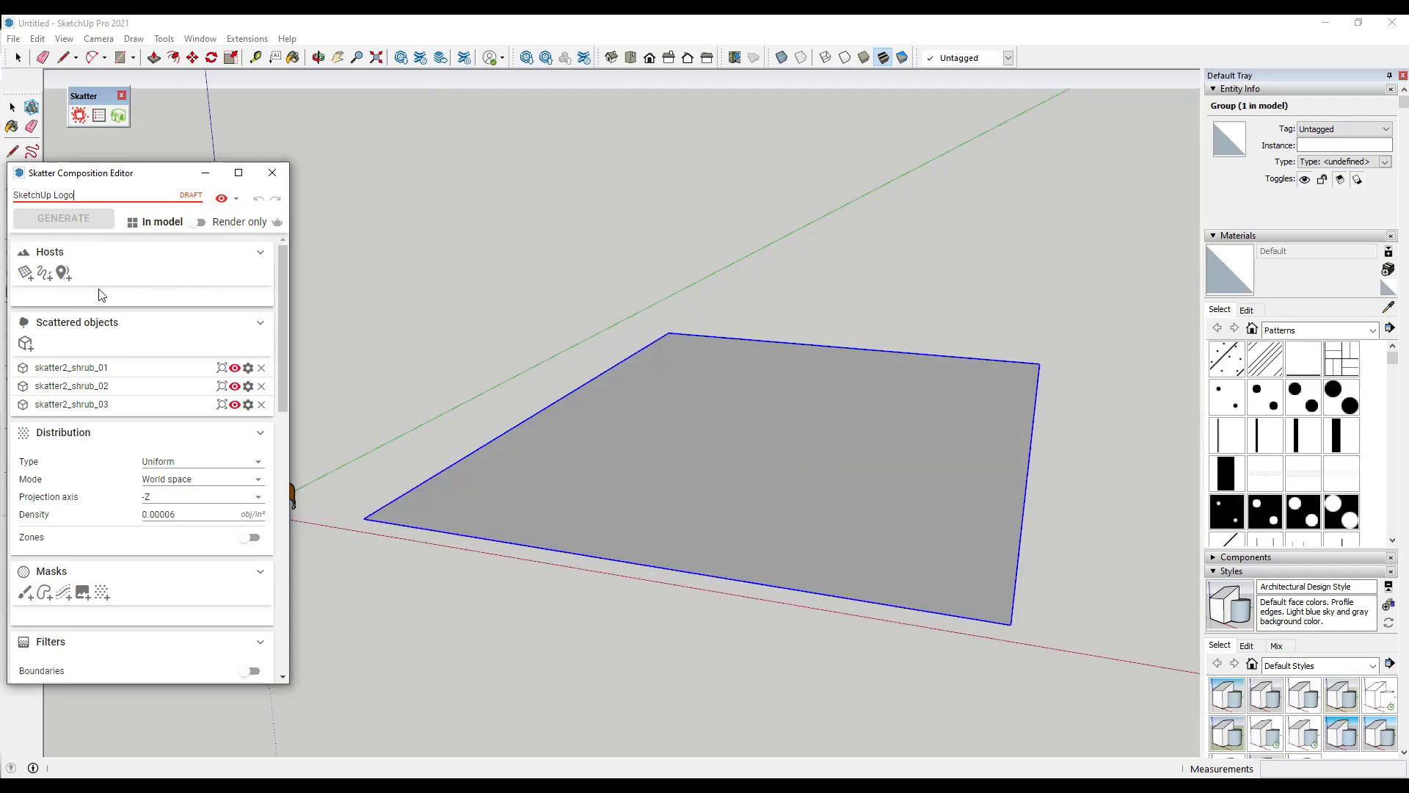
Use the grouped grey rectangle as the composition's host surface.
left_click(25, 275)
left_click(743, 455)
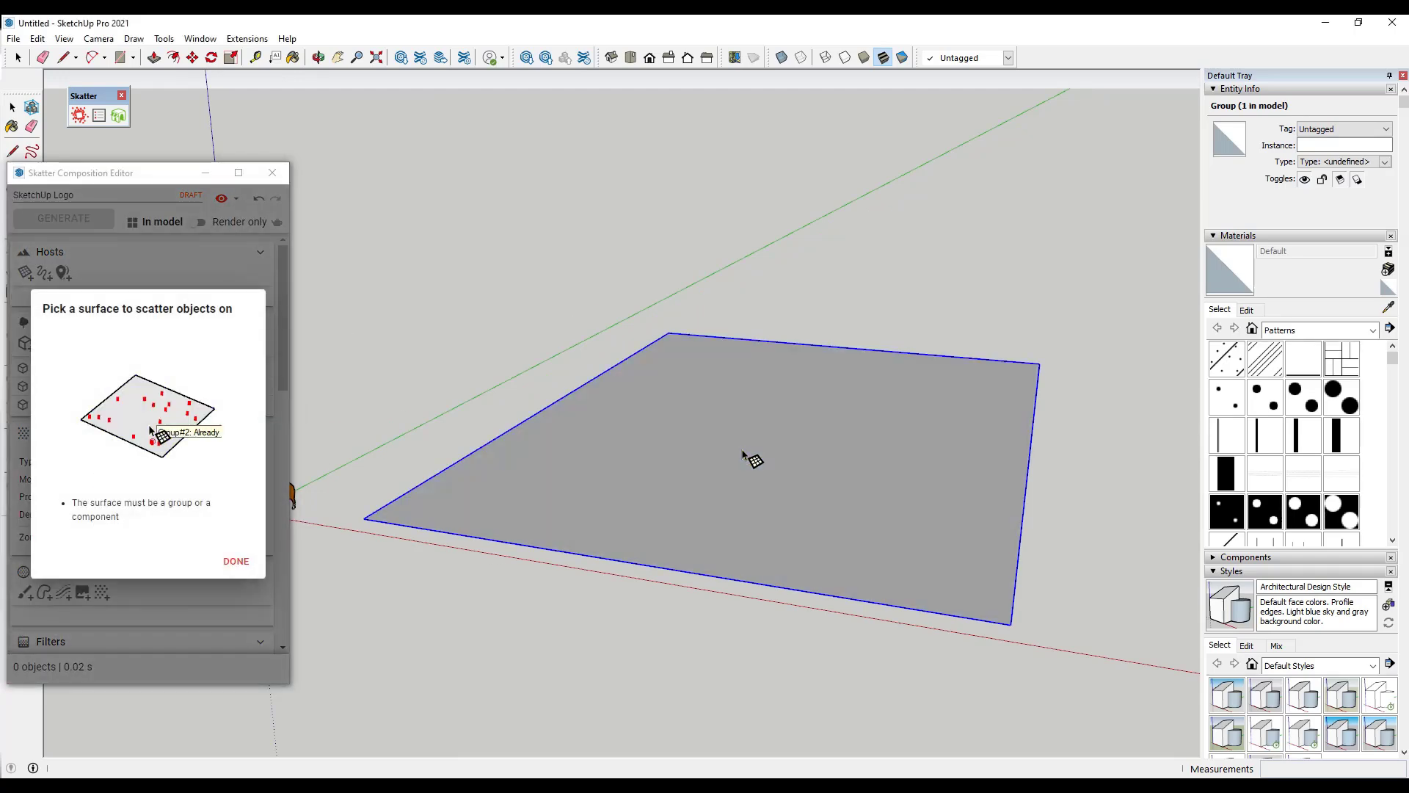
left_click(238, 562)
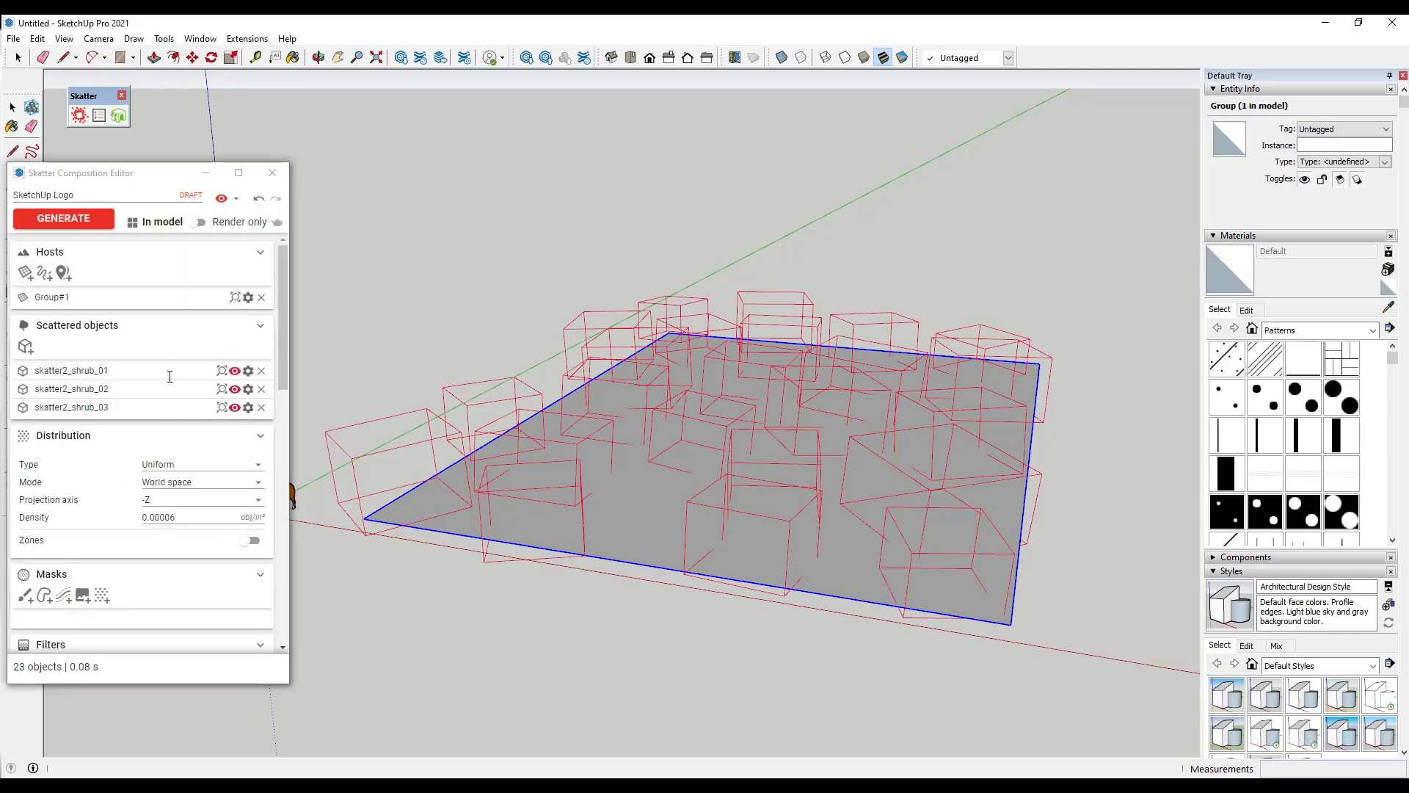
middle_click_drag(818, 472, 719, 492)
scroll(768, 413, "down", 3)
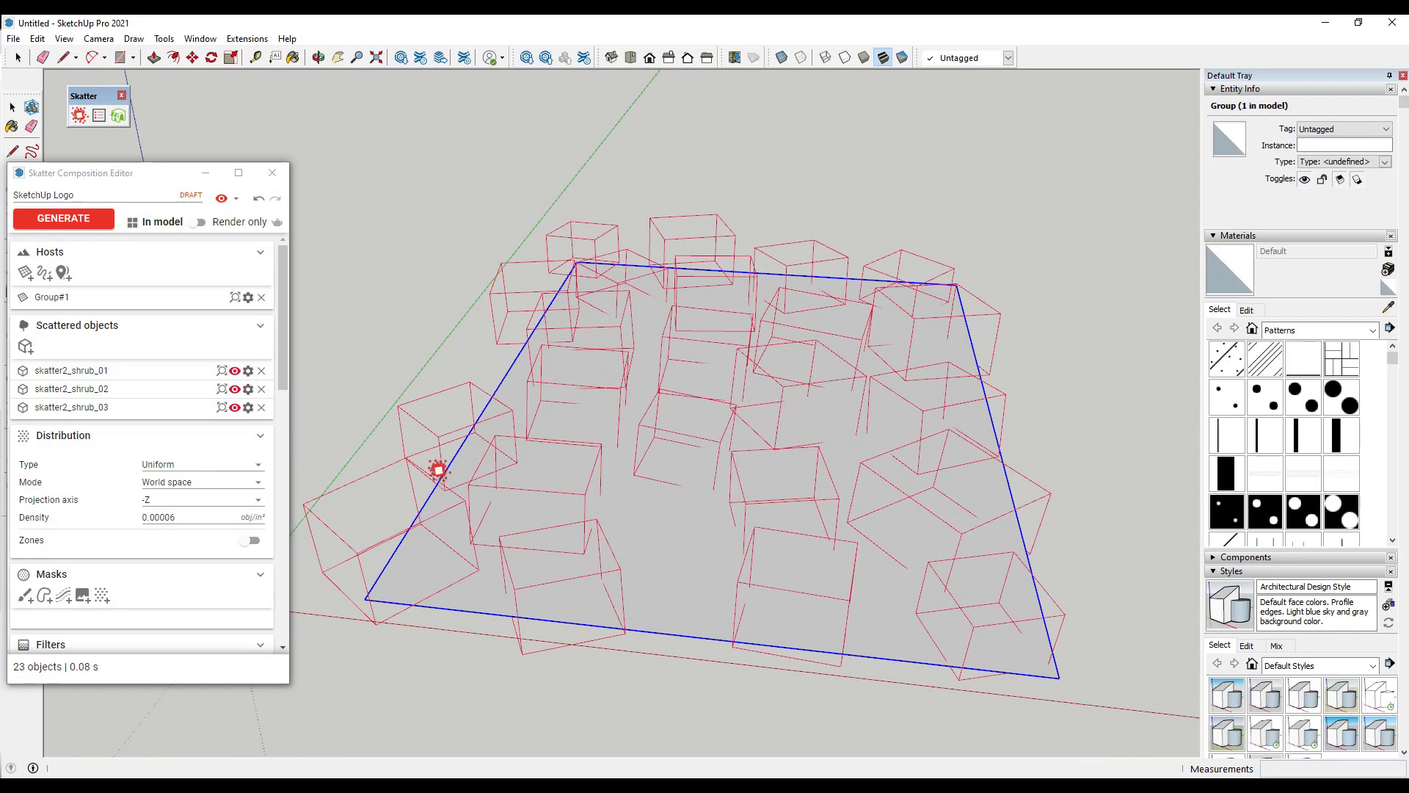
Raise the scatter density to 0.00024, filling the rectangle with 90 shrubs.
left_click(208, 516)
left_click_drag(215, 516, 337, 508)
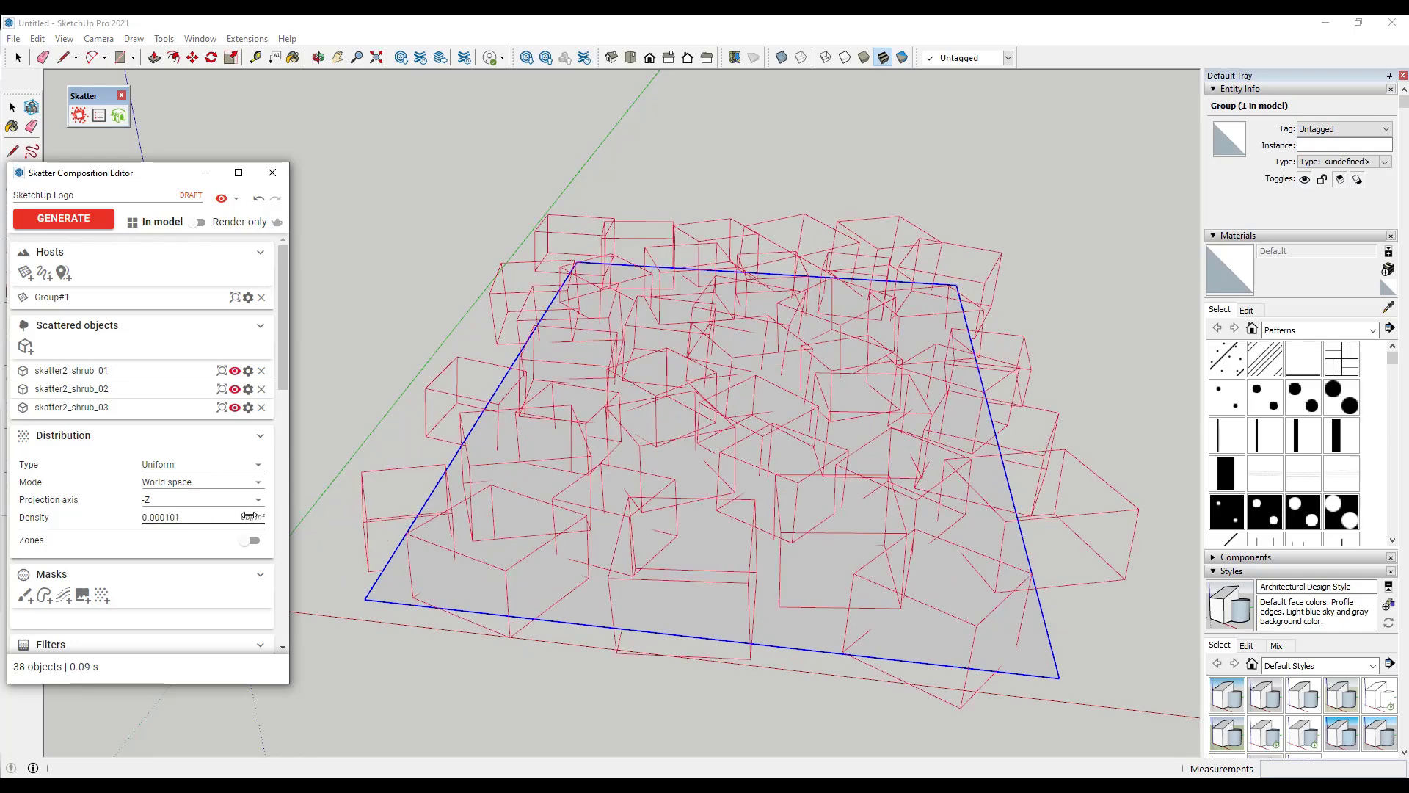
left_click_drag(252, 516, 218, 517)
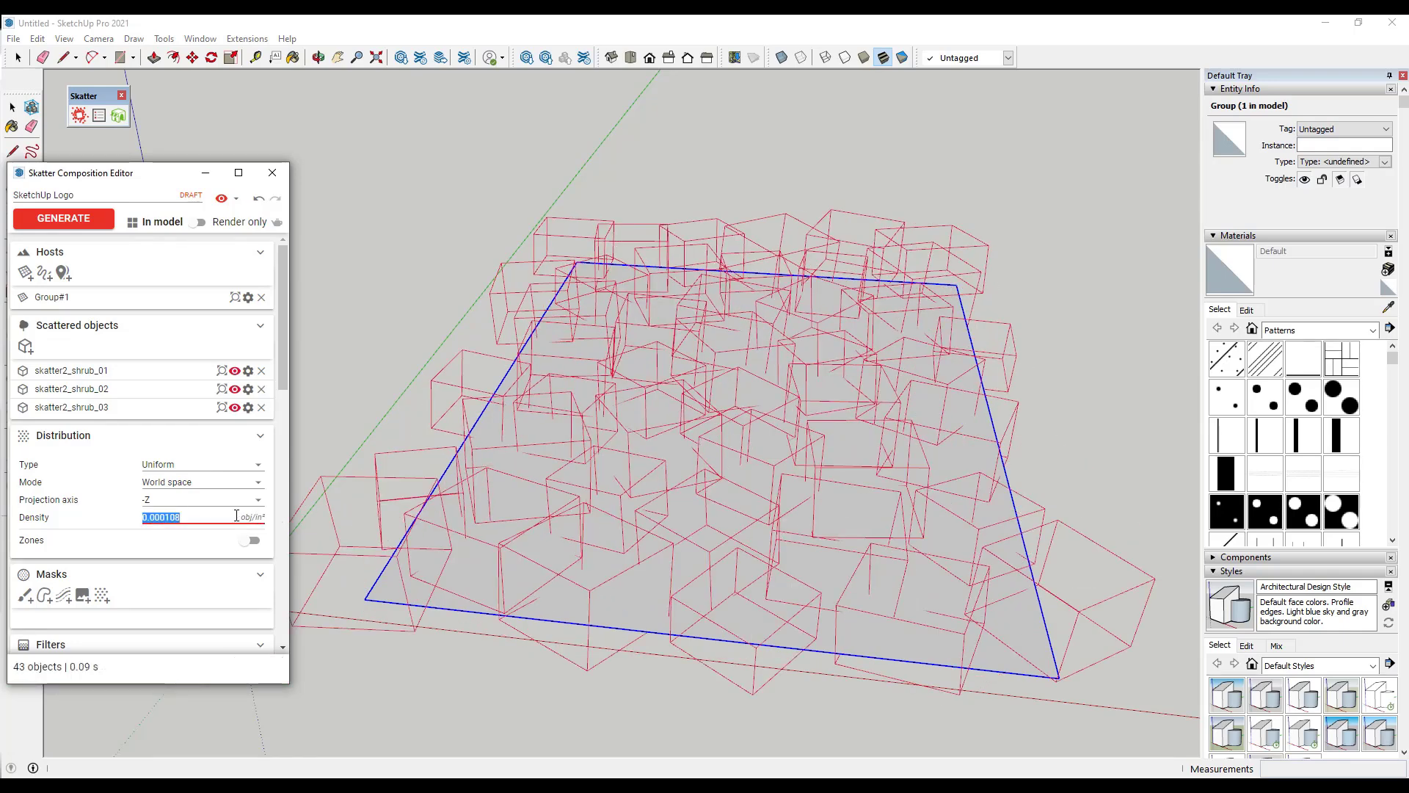
left_click_drag(126, 522, 205, 511)
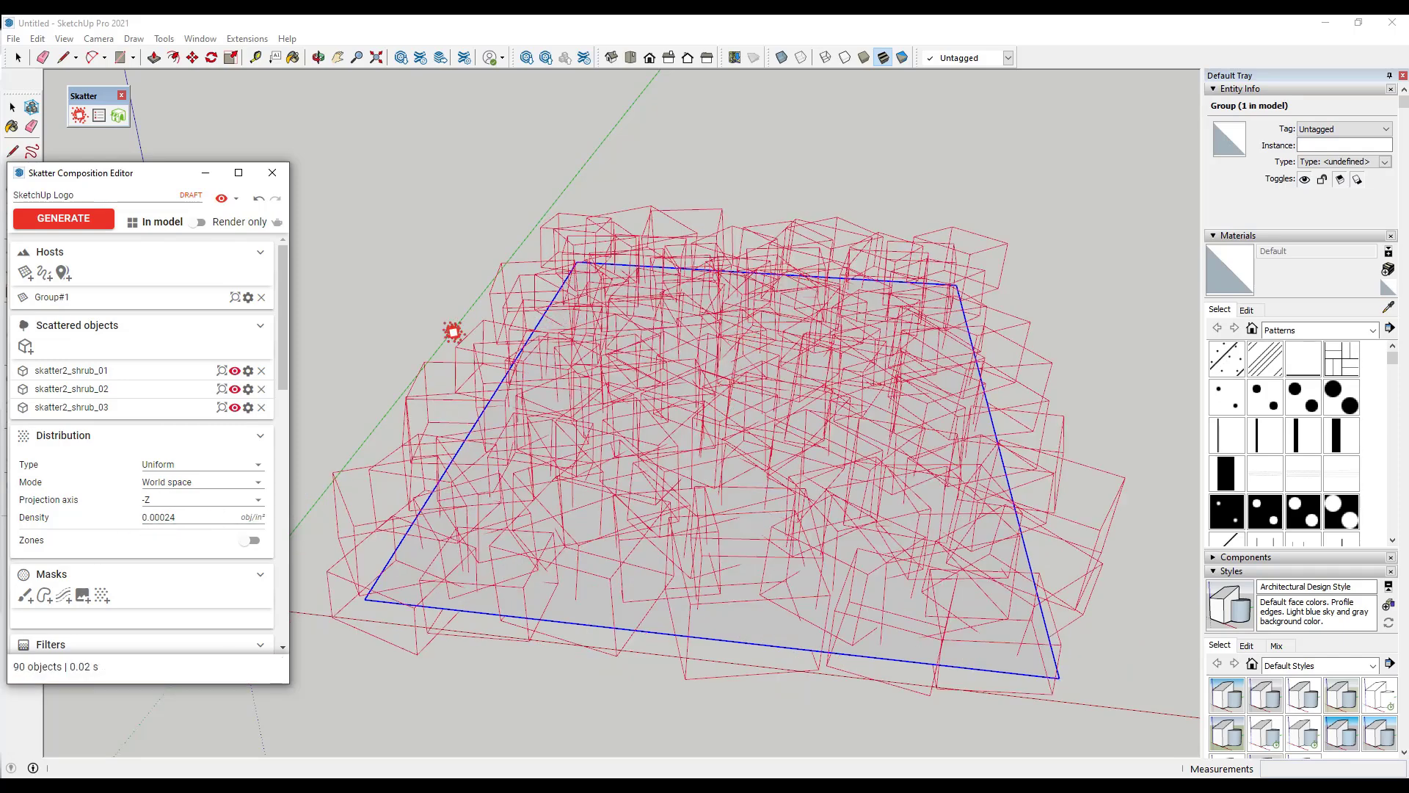
middle_click_drag(692, 378, 795, 434)
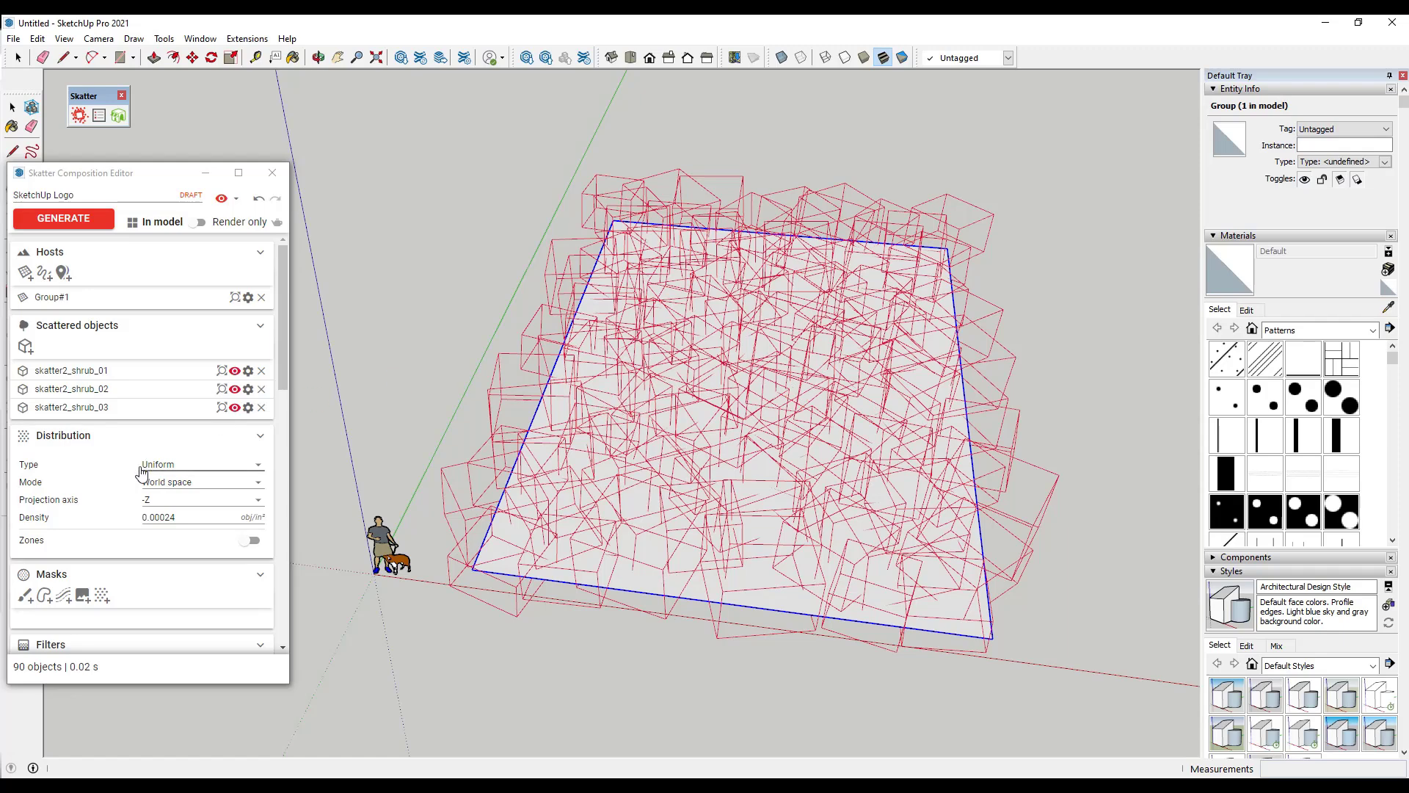
Add an image mask loaded from the SketchUp Logo 2 picture.
scroll(109, 470, "down", 3)
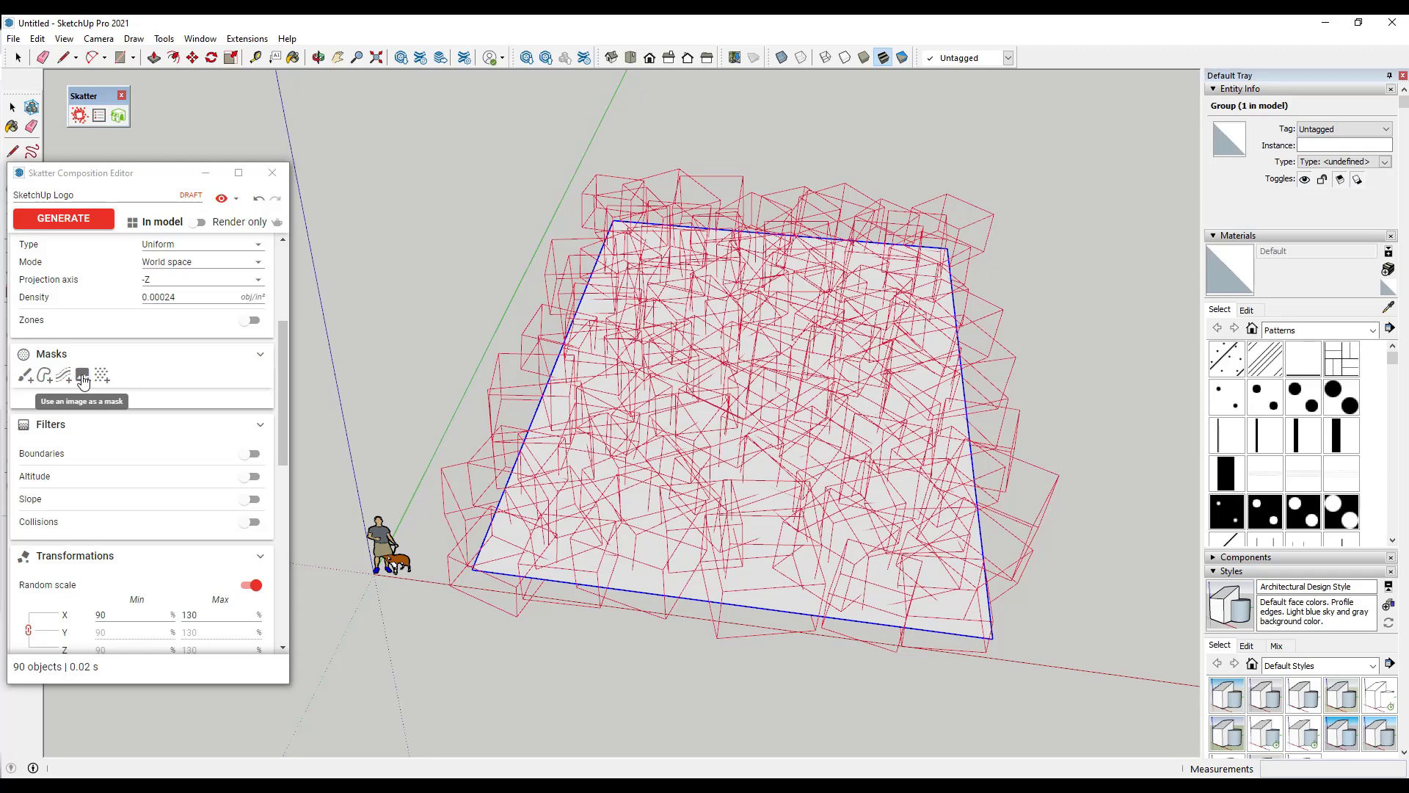
left_click(83, 377)
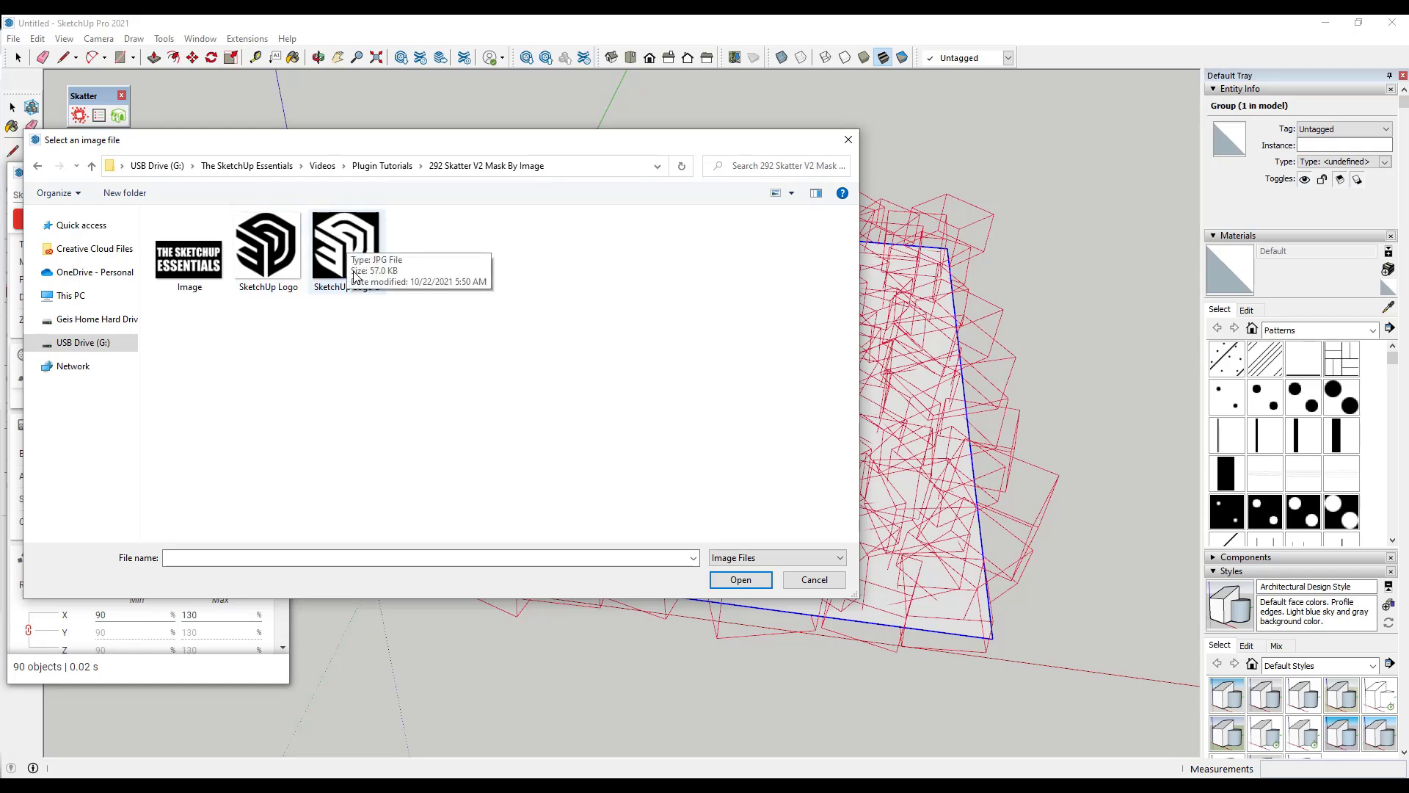
left_click(343, 256)
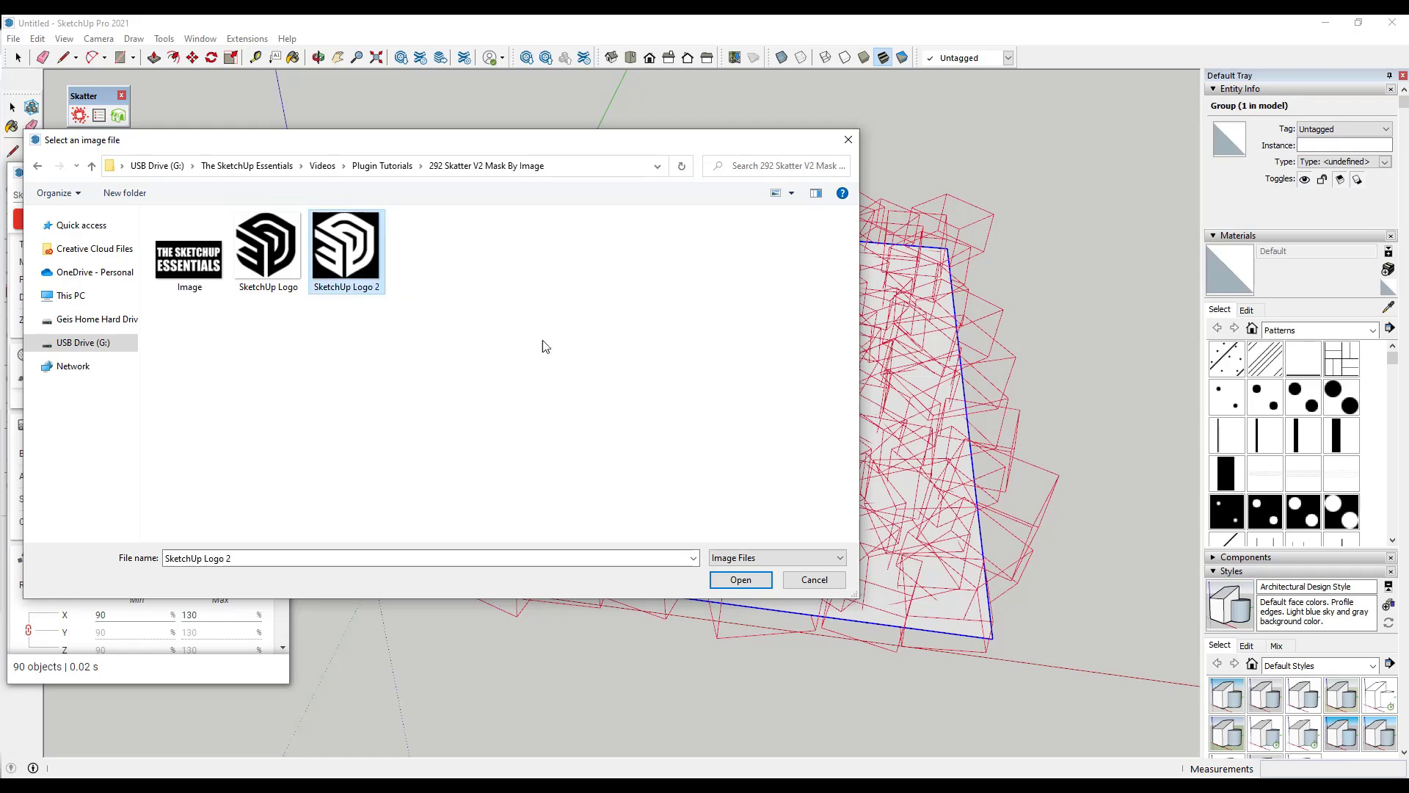
left_click(741, 579)
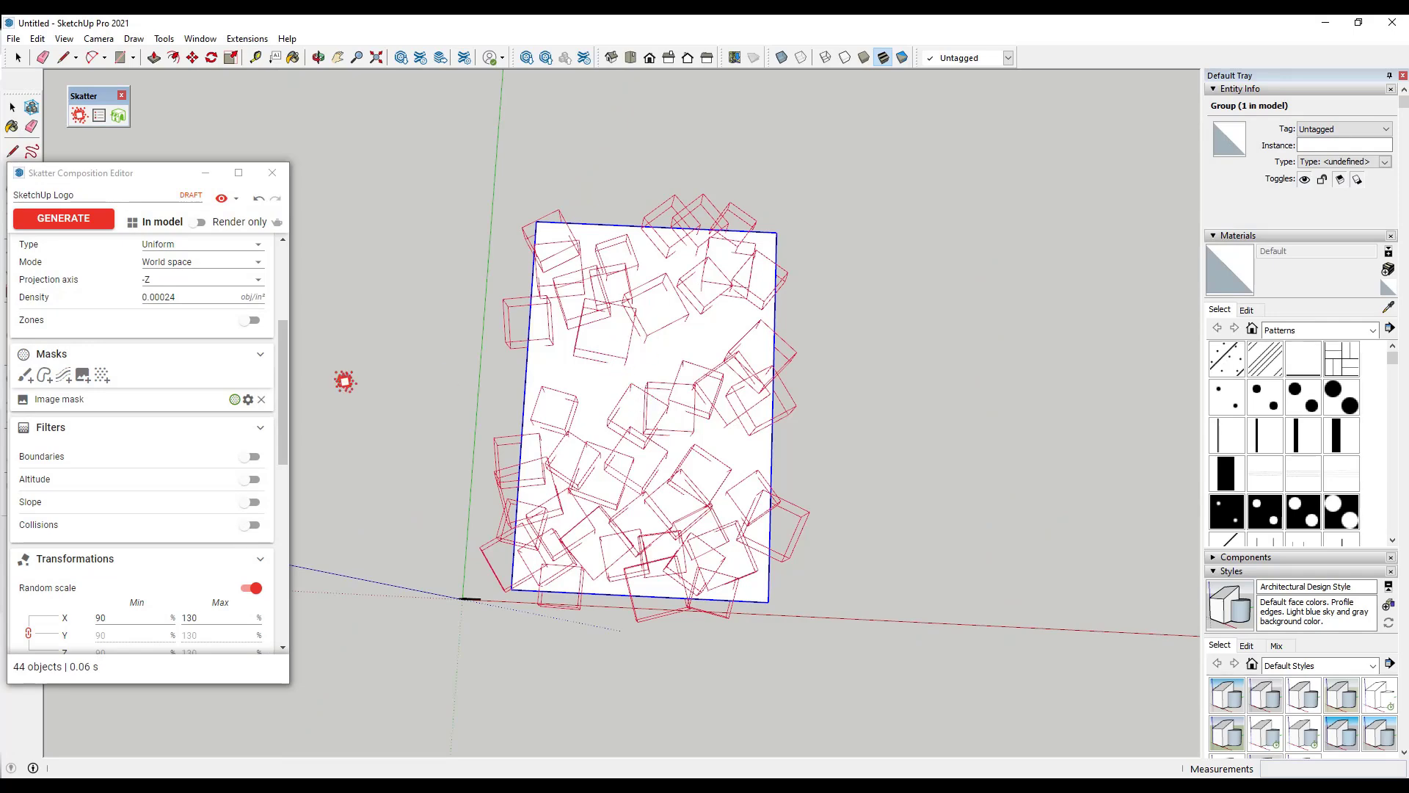
Display the mask texture on the face, sized to scale 540 with offset 250, −100.
left_click(248, 400)
left_click(248, 585)
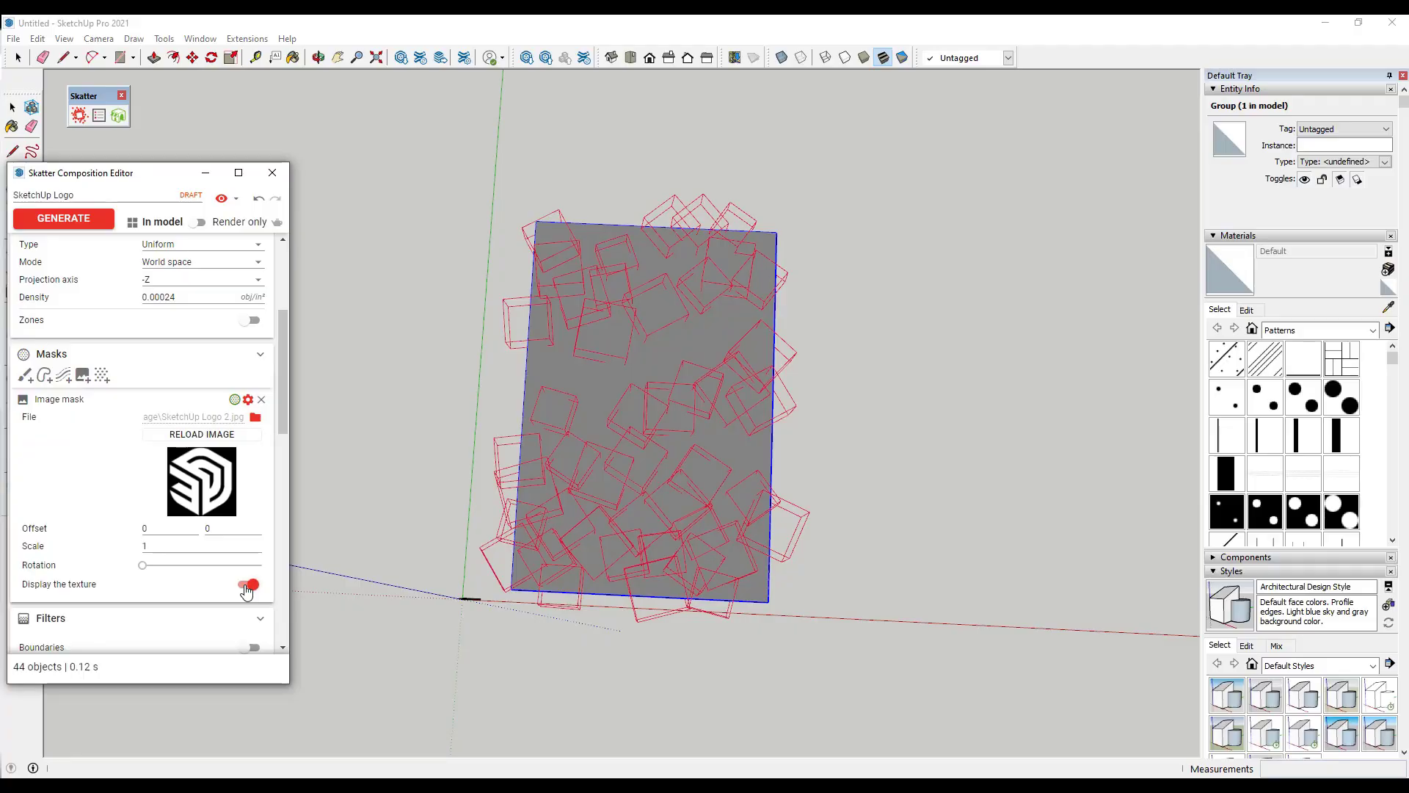
scroll(607, 450, "up", 10)
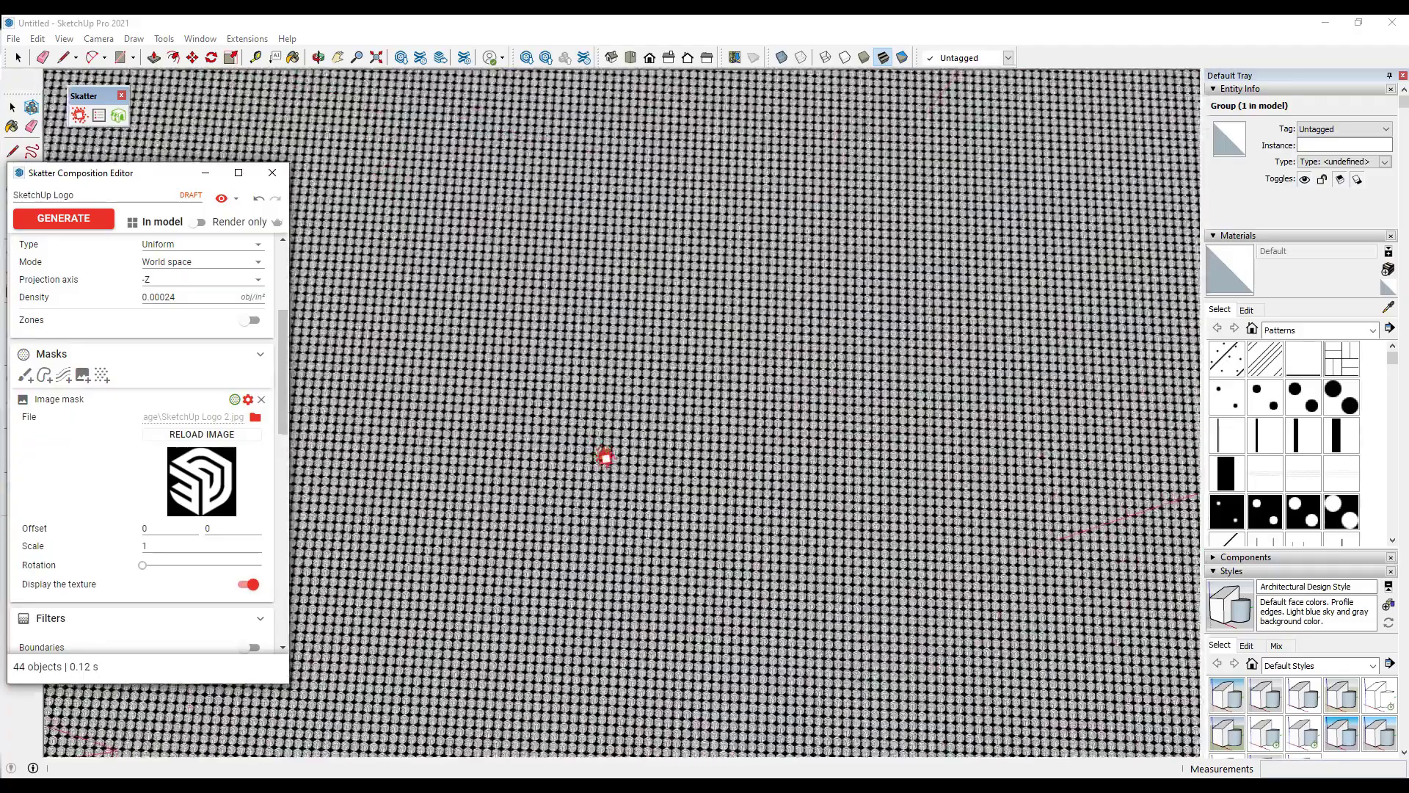
scroll(609, 465, "down", 10)
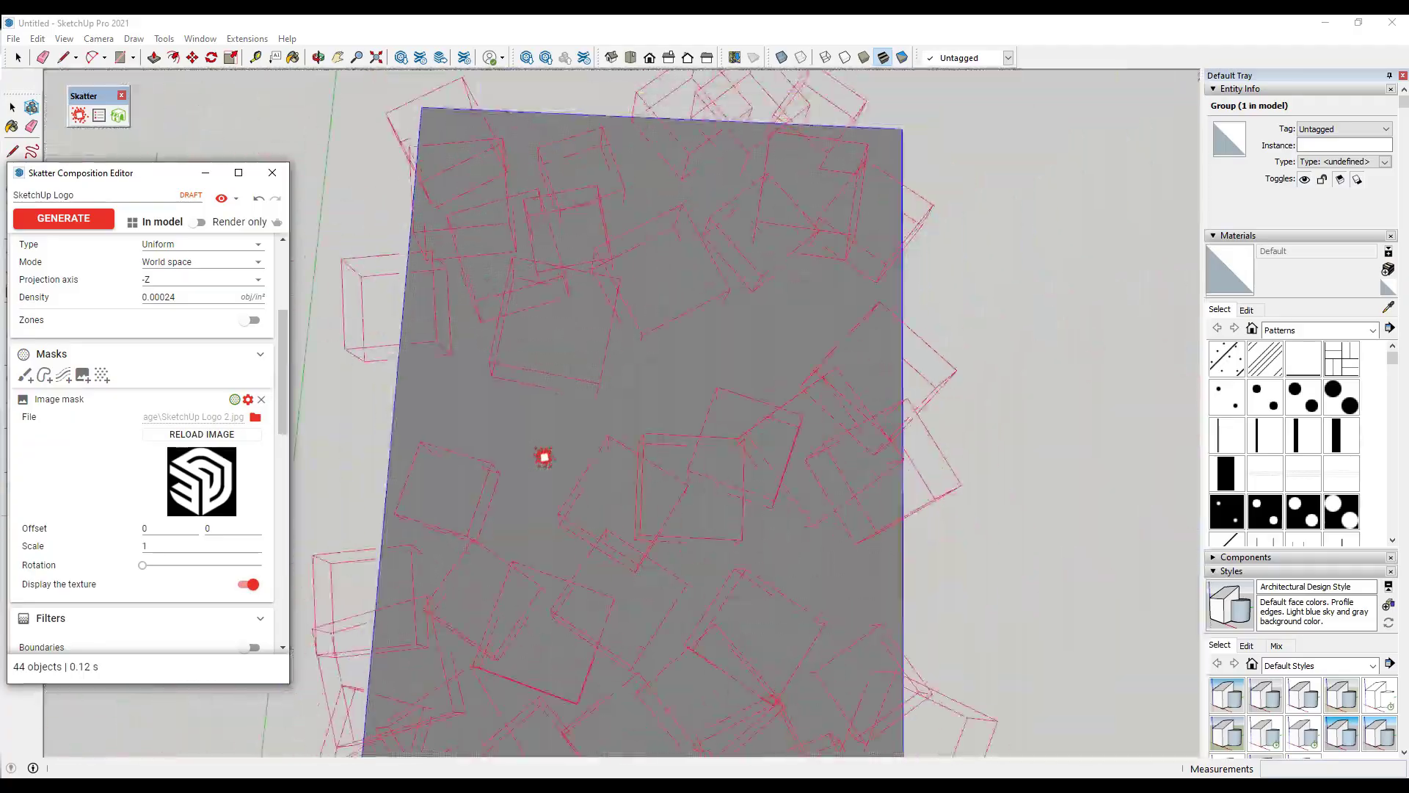
scroll(541, 458, "down", 3)
left_click_drag(140, 546, 220, 527)
type("410")
key("Return")
Increase the scatter density to 0.00054, giving 91 shrubs over the logo mask.
scroll(200, 427, "up", 5)
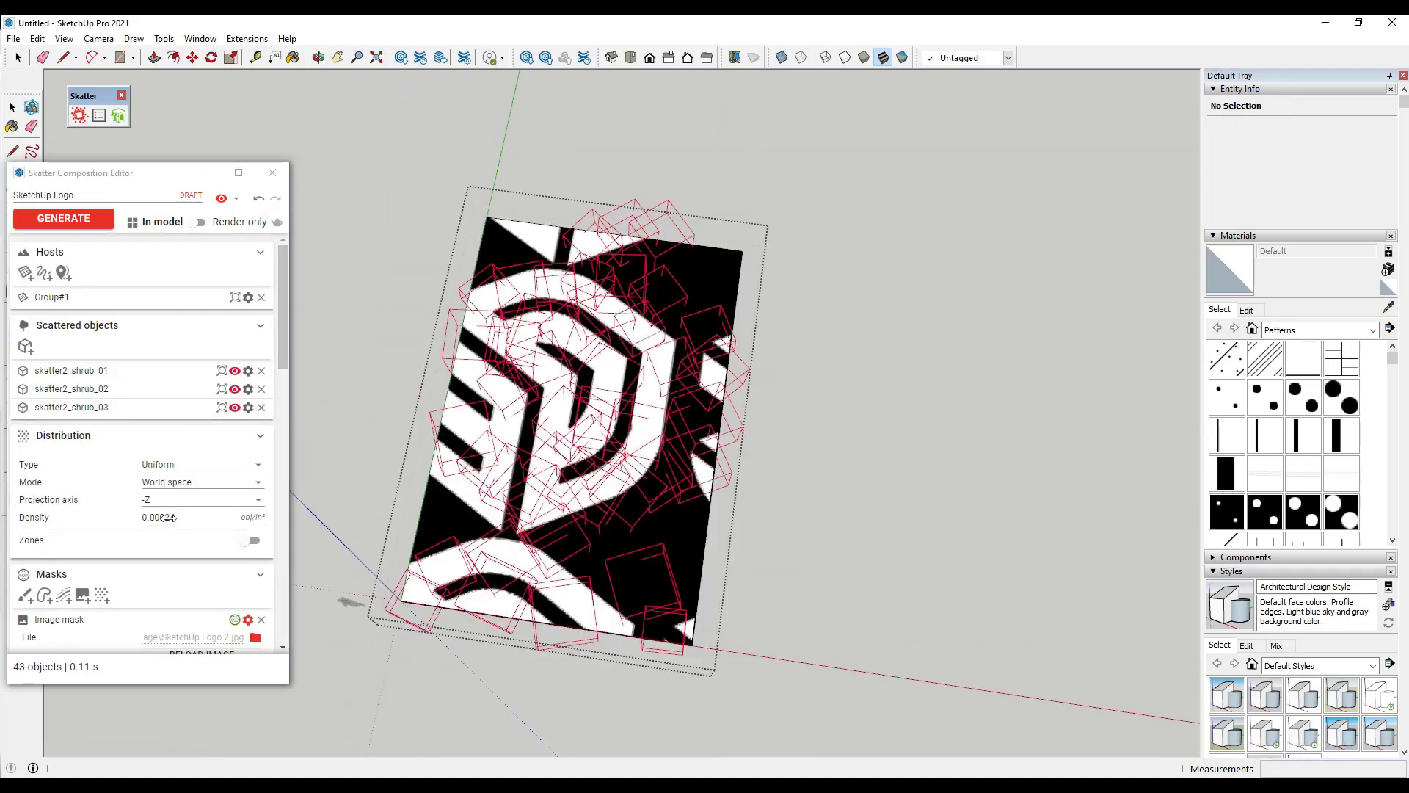
mouse_move(198, 519)
left_mouse_down()
mouse_move(212, 519)
mouse_move(184, 521)
left_mouse_up()
scroll(556, 403, "up", 3)
scroll(680, 554, "up", 3)
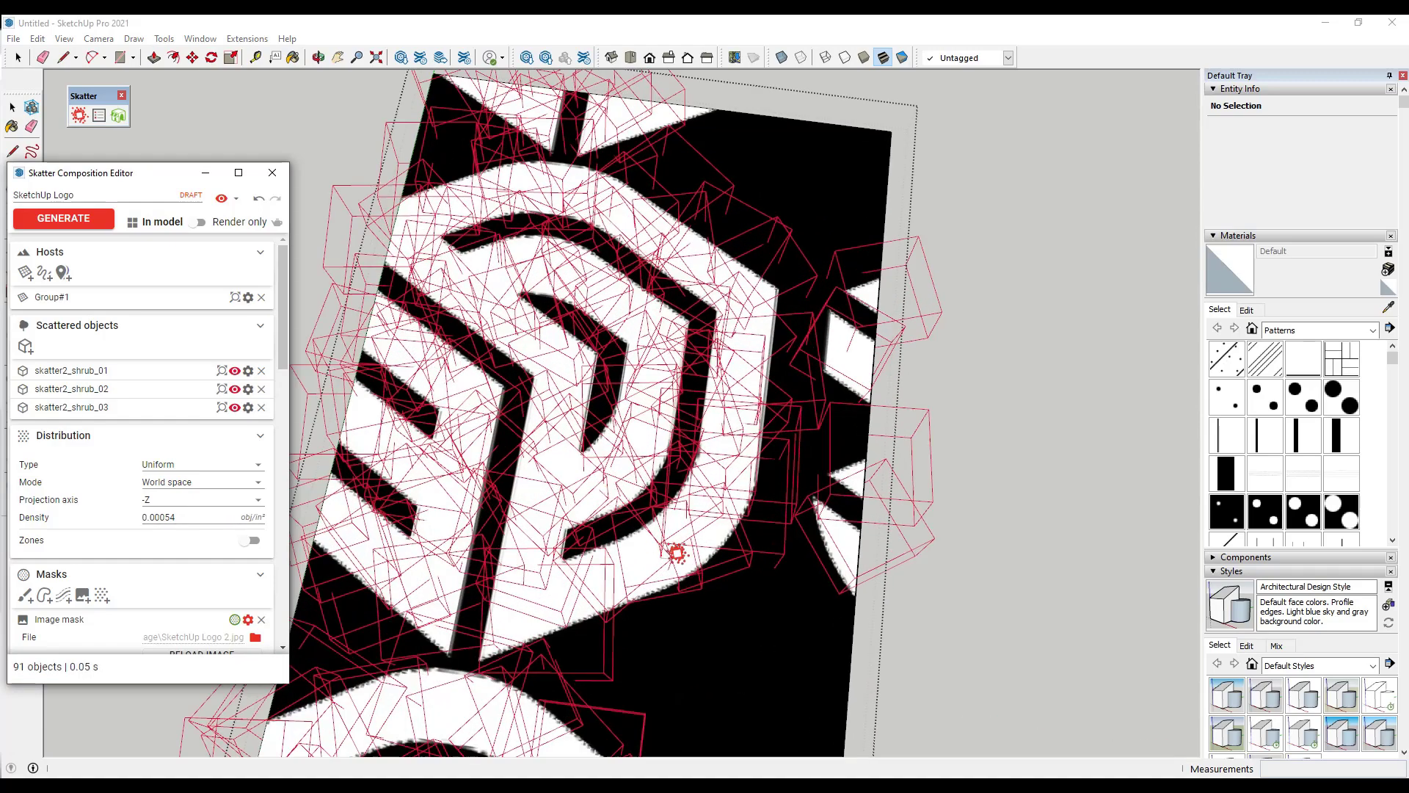
middle_click_drag(679, 554, 759, 475)
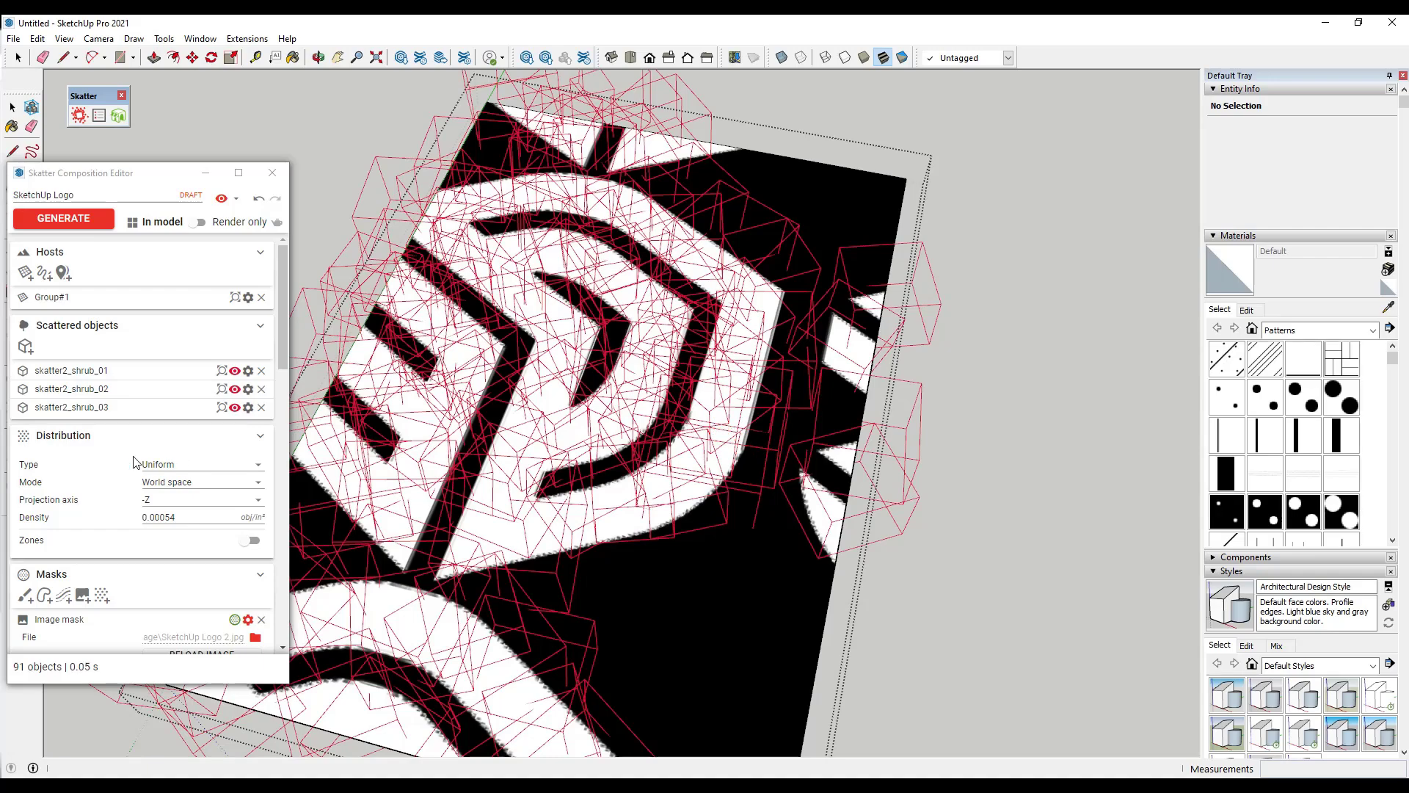
scroll(690, 445, "down", 2)
scroll(156, 468, "down", 4)
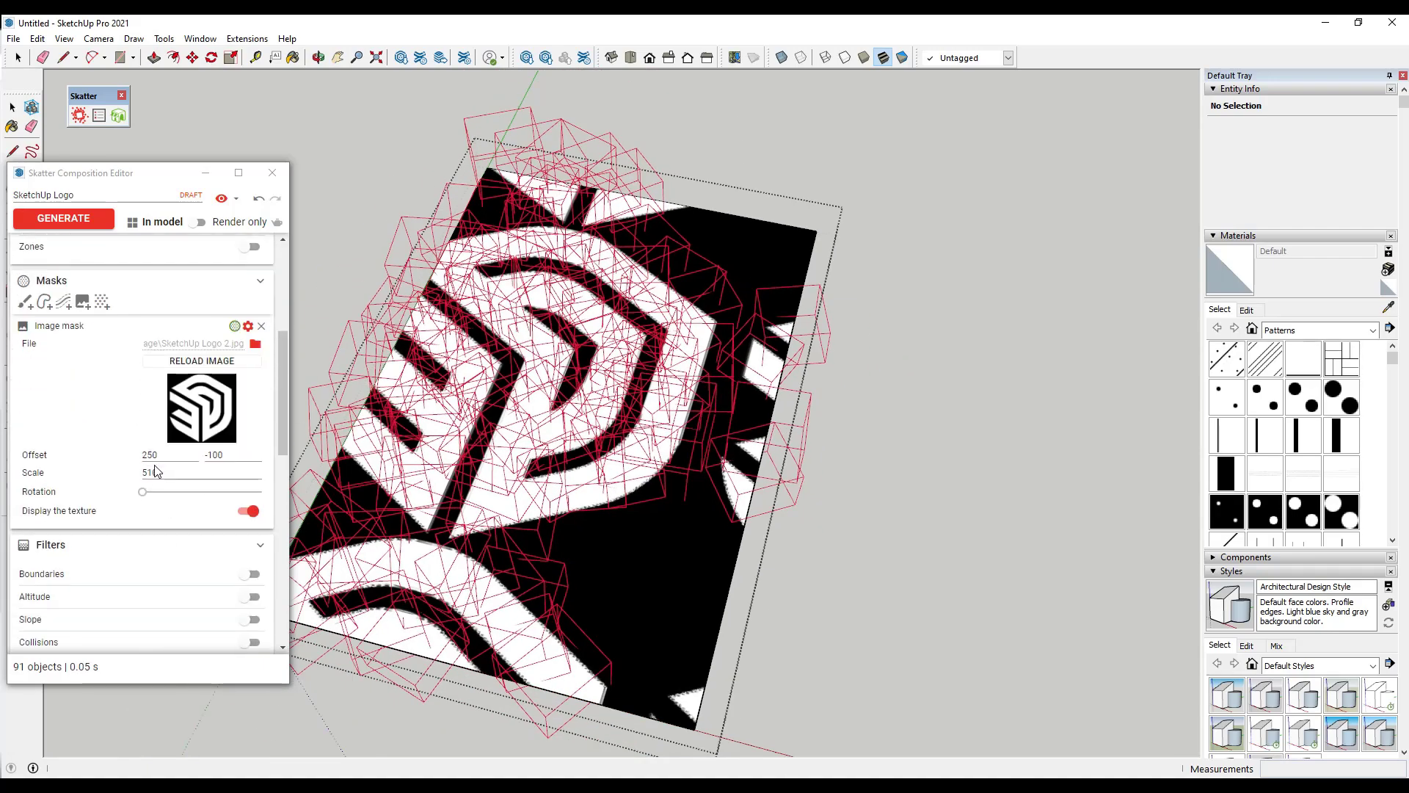
Set the random X scale range to 10–30%.
scroll(103, 418, "down", 5)
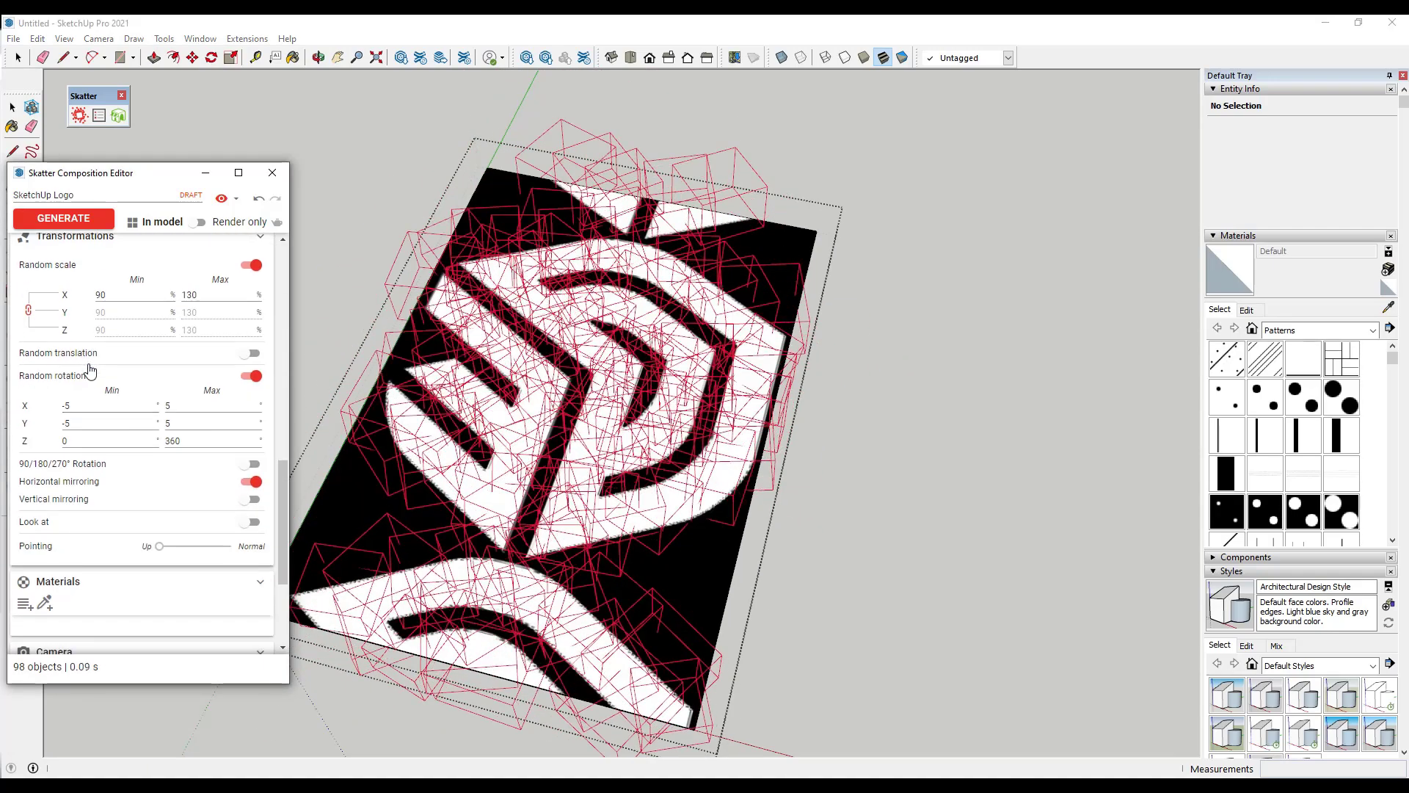
scroll(97, 381, "up", 1)
double_click(137, 367)
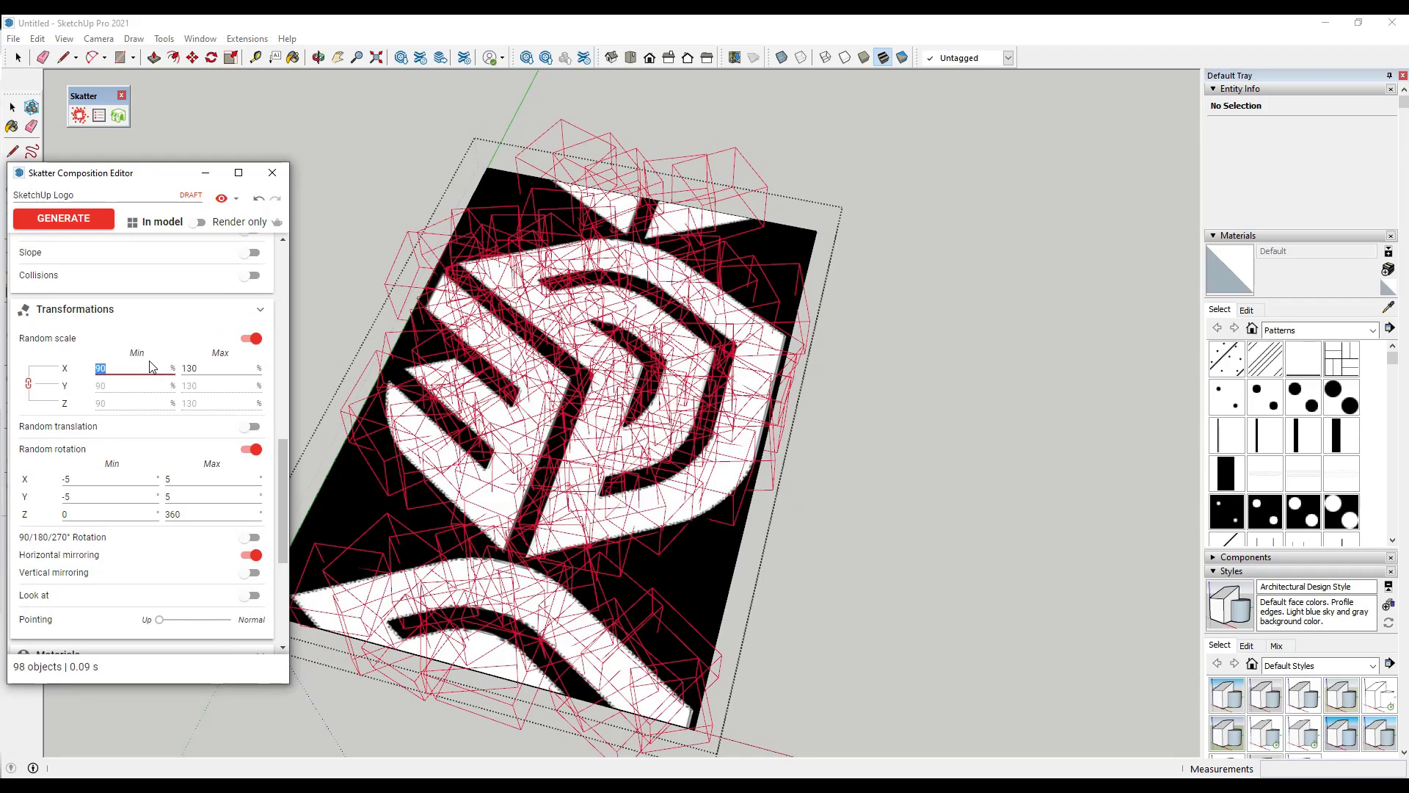
type("10")
key("Tab")
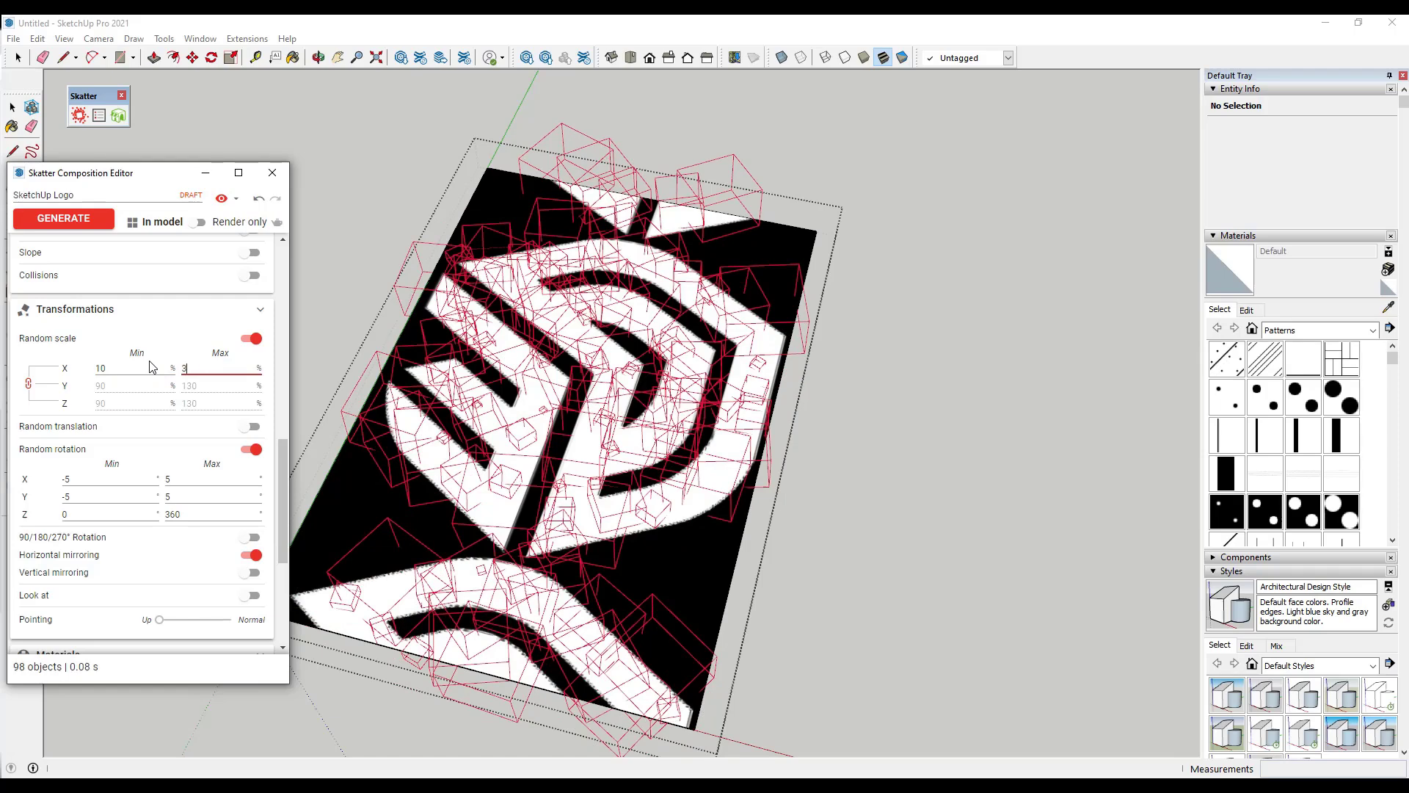
type("0")
key("Return")
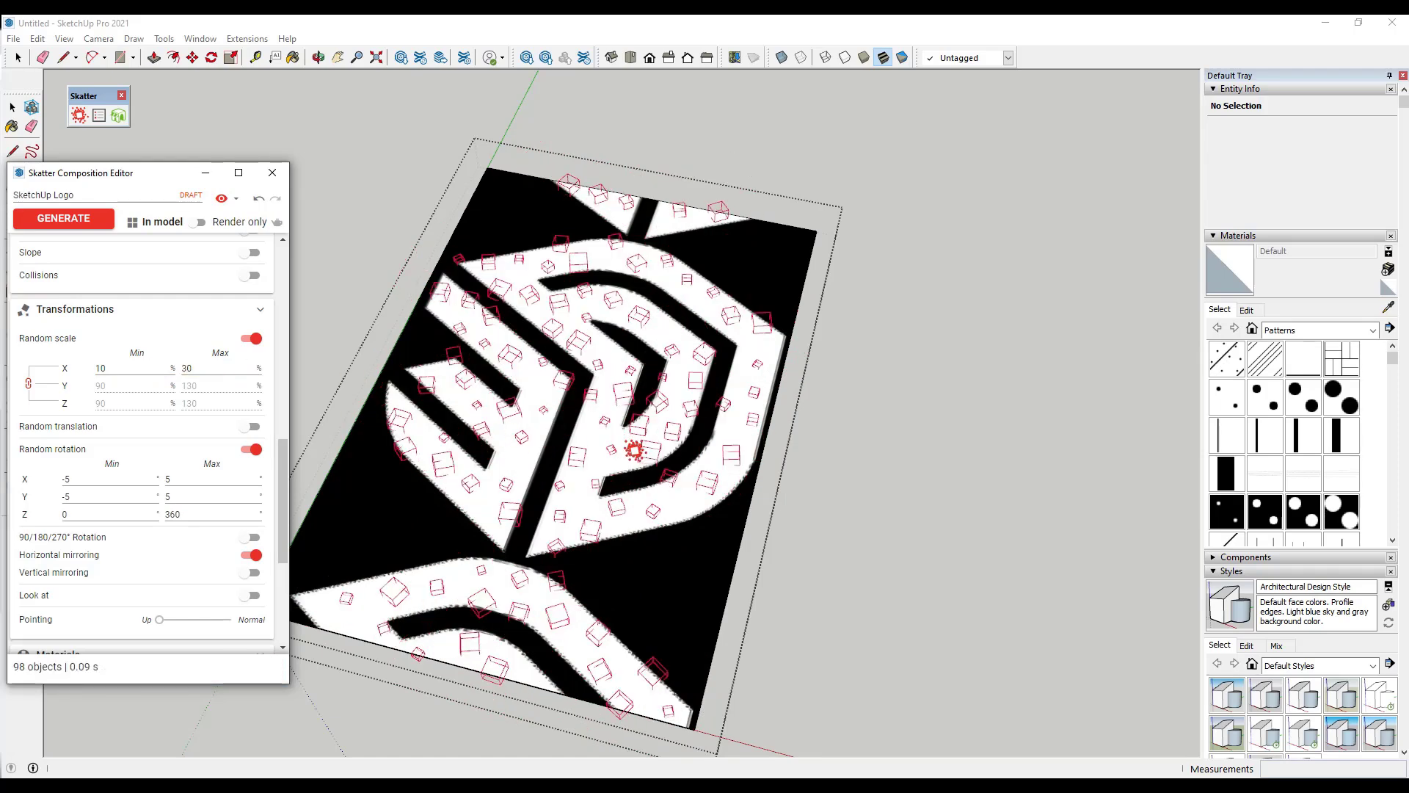
Set density to 0.004, packing 686 shrubs into the logo shapes.
scroll(167, 367, "up", 5)
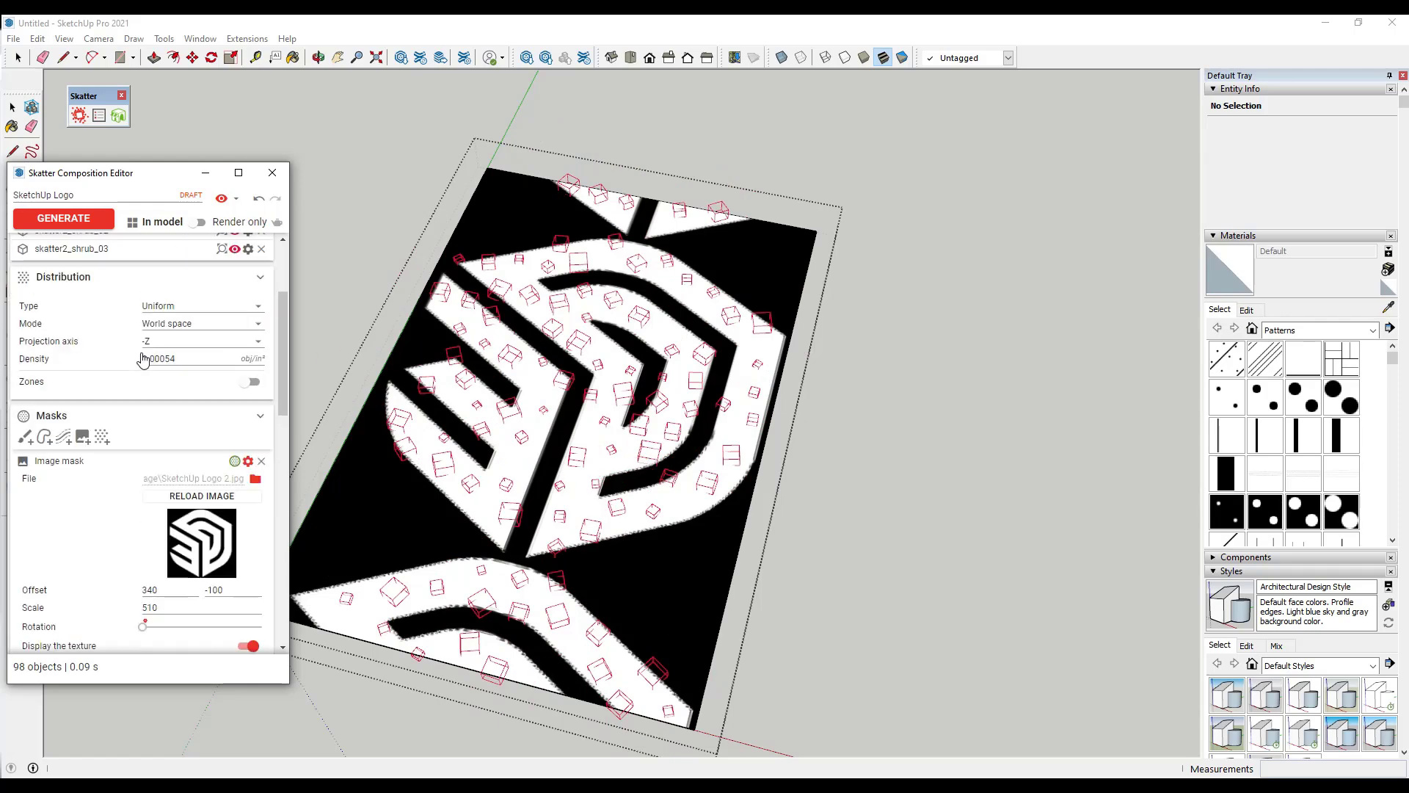
scroll(167, 370, "up", 2)
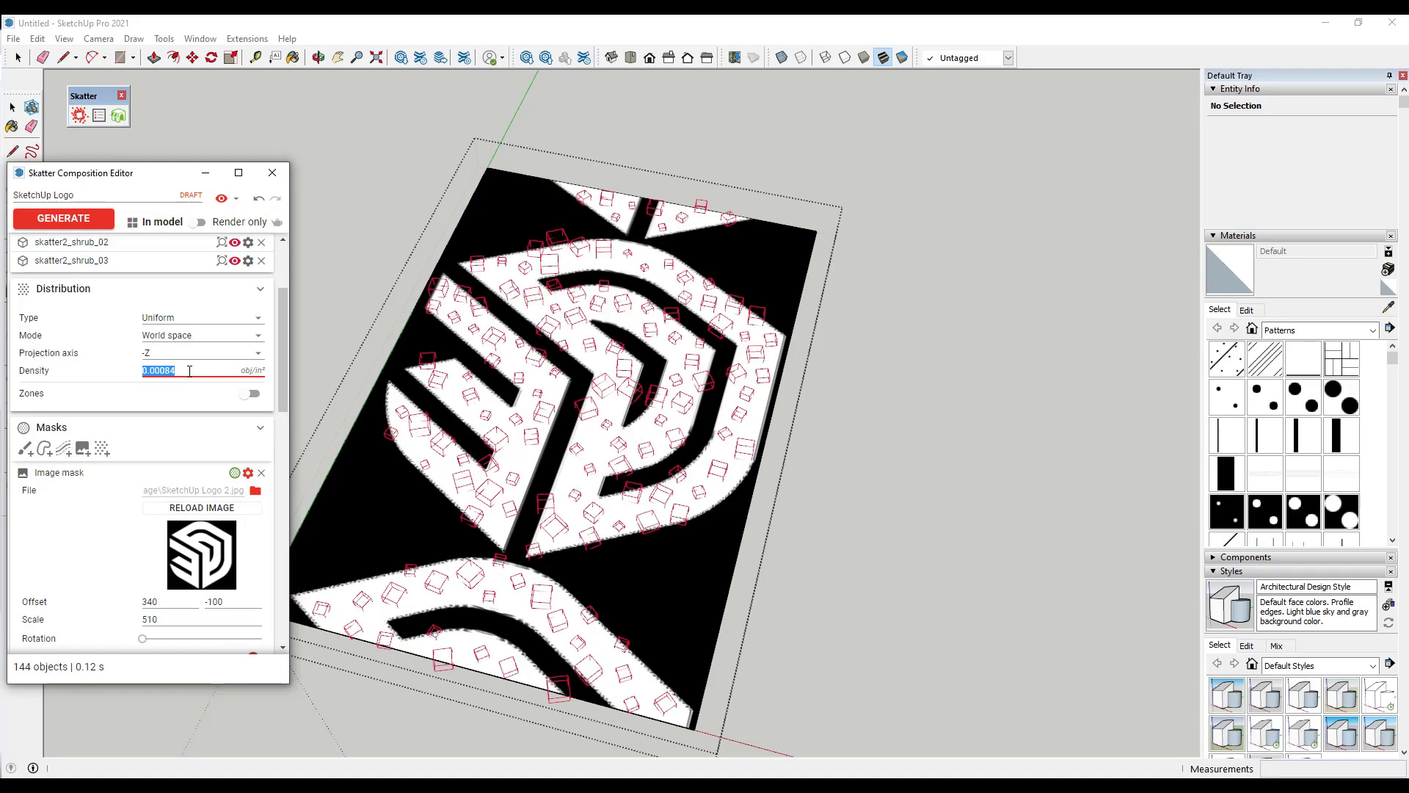
type("4")
key("Return")
scroll(730, 322, "down", 3)
scroll(731, 321, "up", 5)
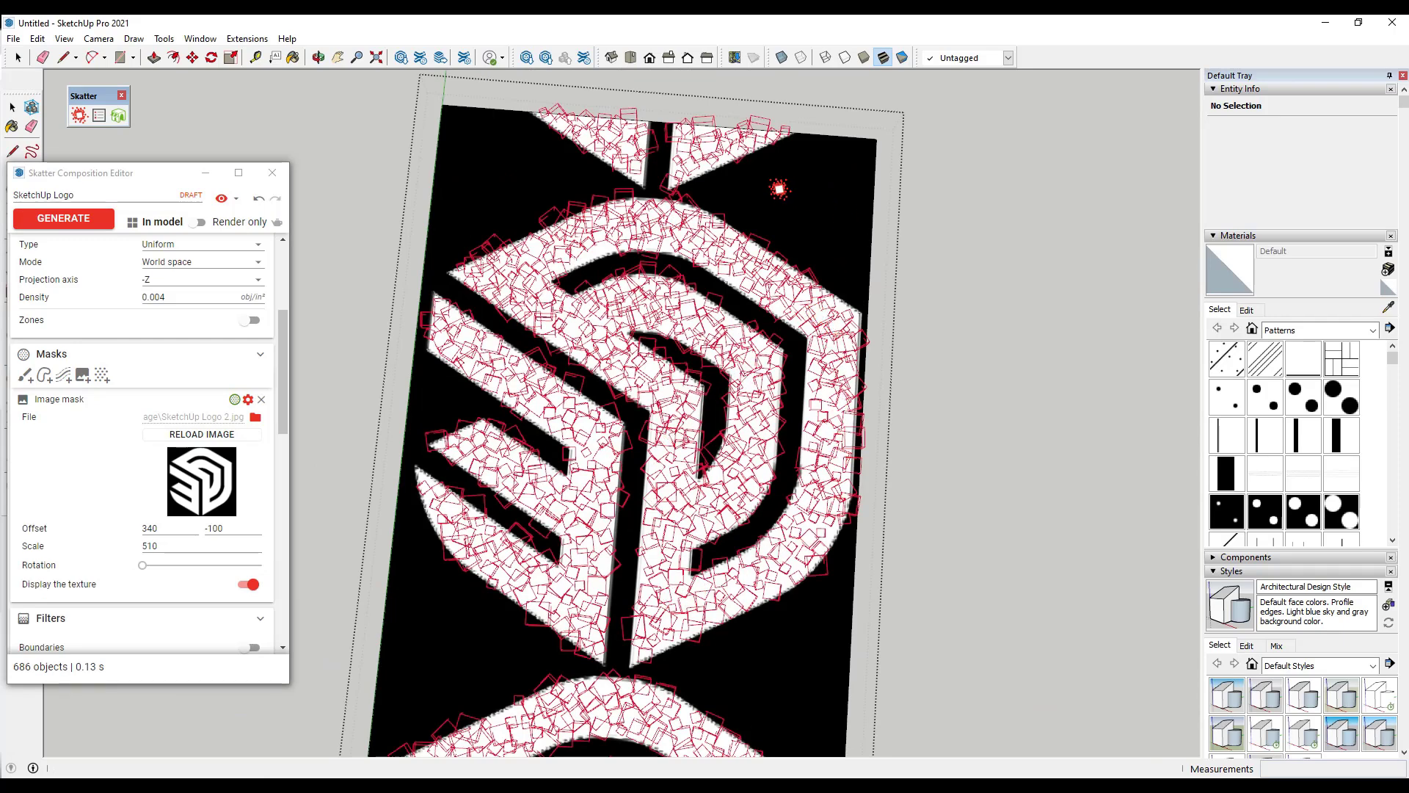
scroll(718, 183, "down", 3)
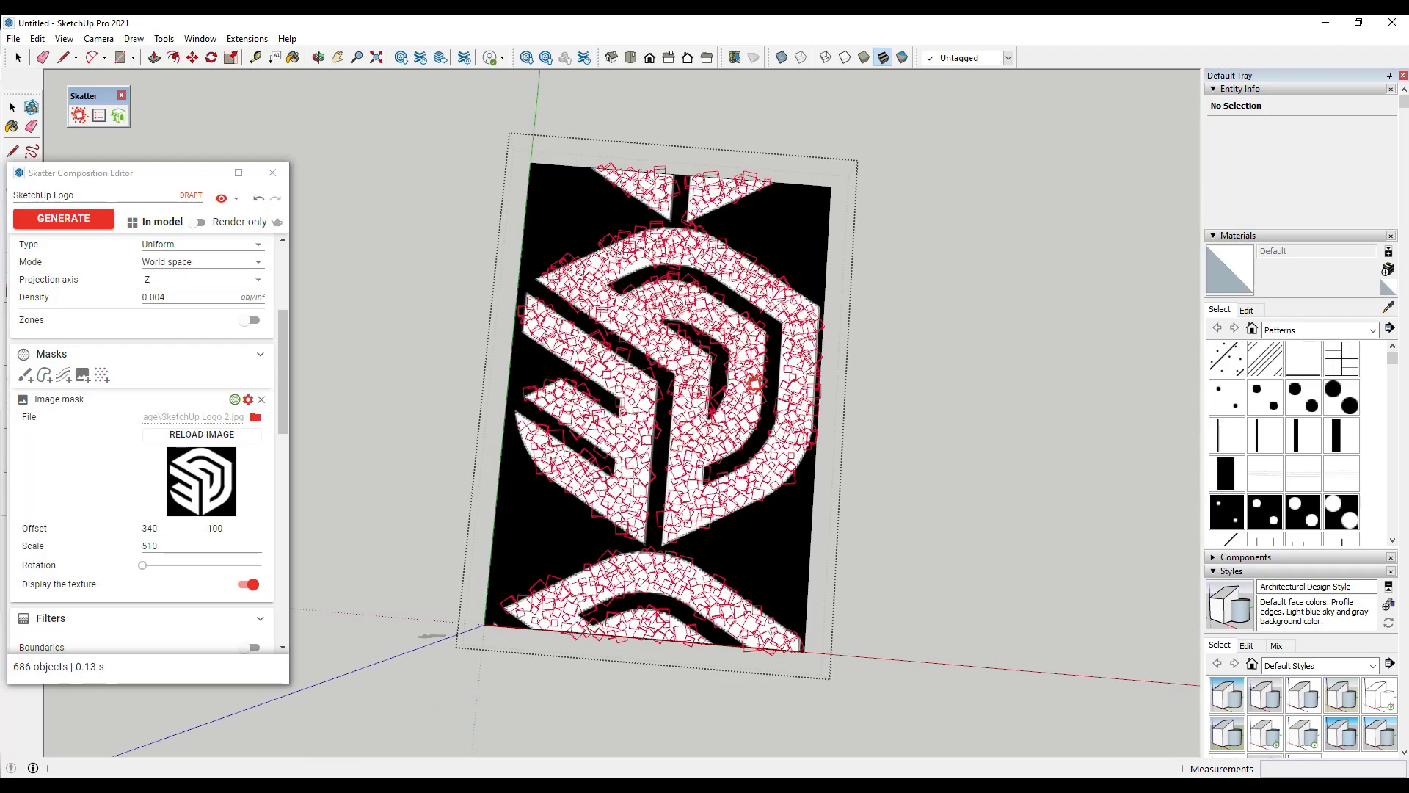
scroll(131, 438, "down", 4)
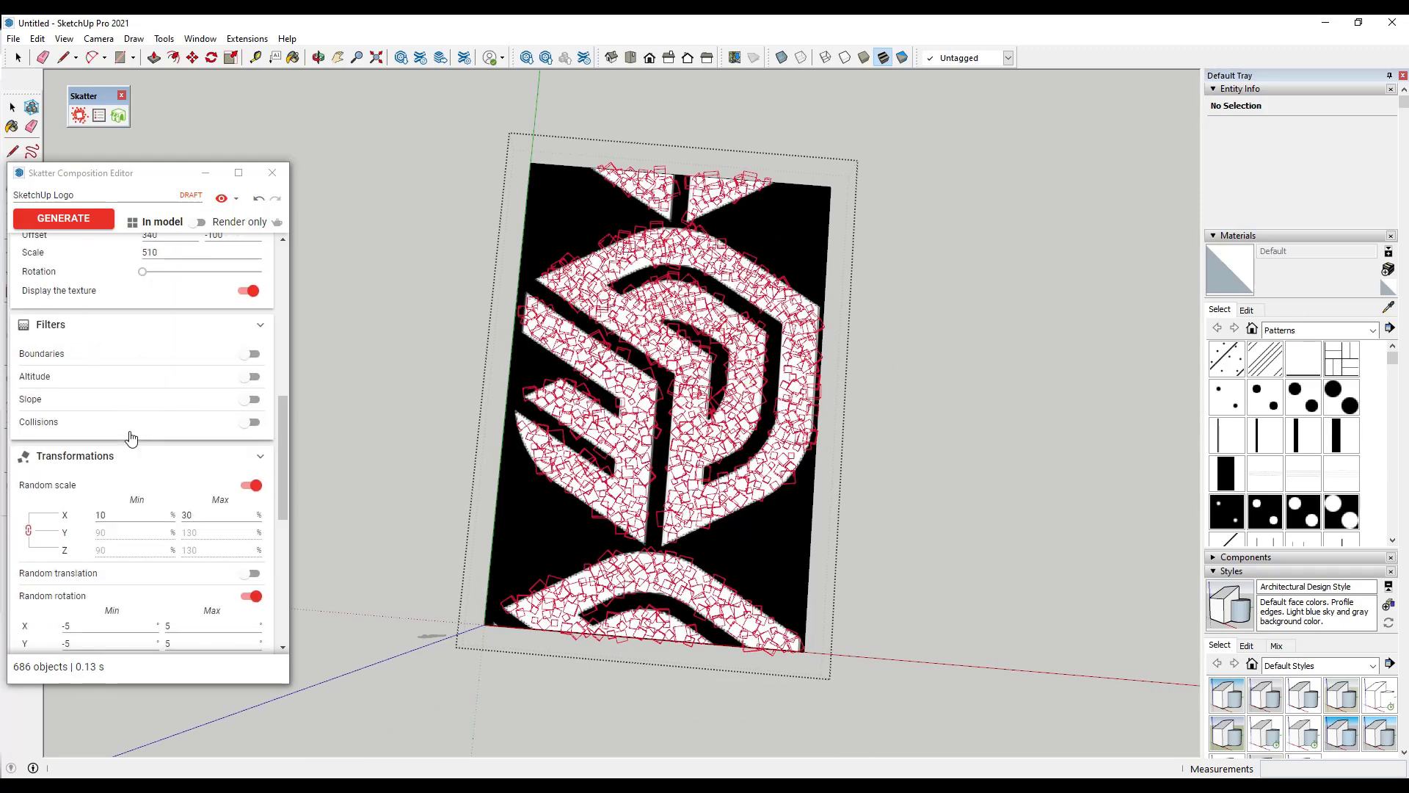
Narrow the random X scale range to 1–5%.
left_click(130, 515)
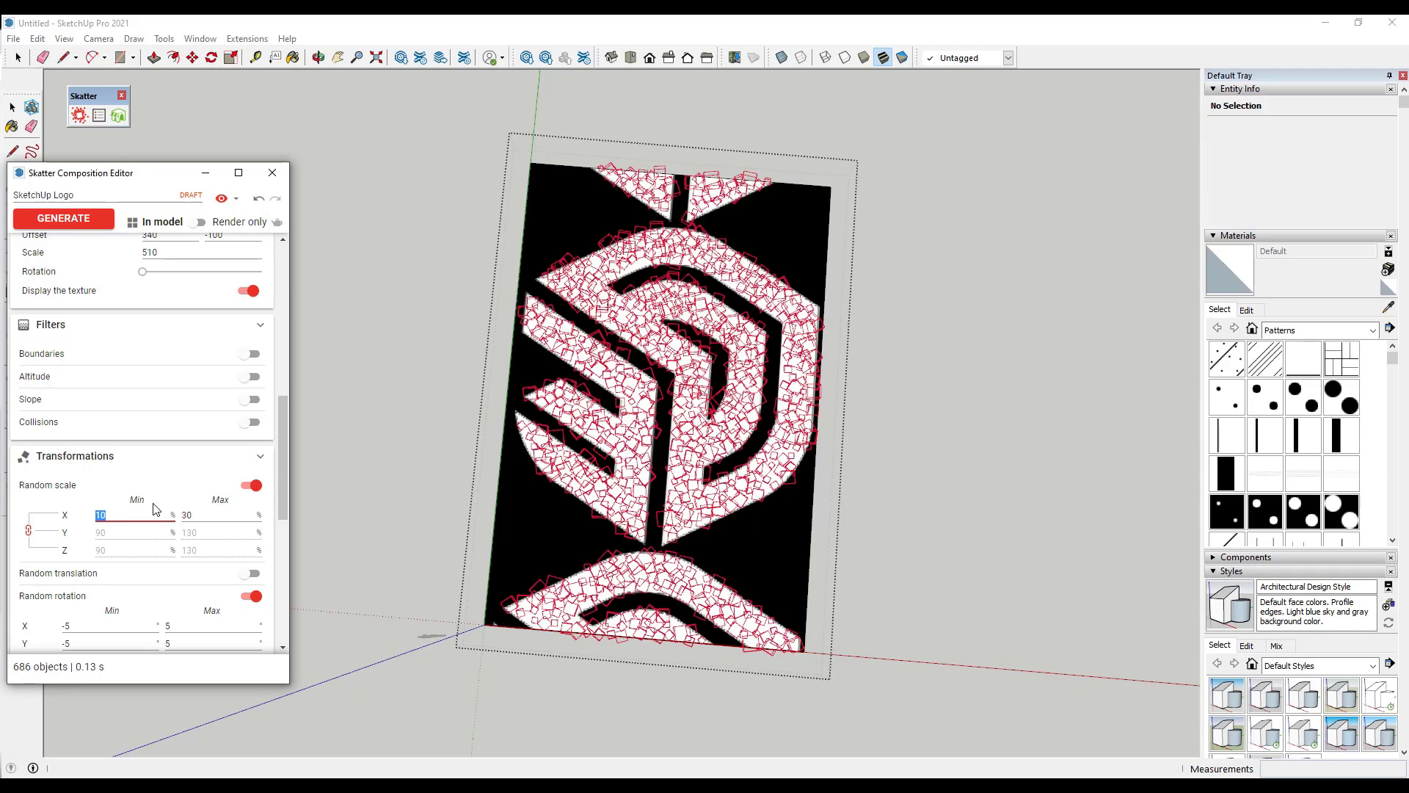
type("1")
key("Tab")
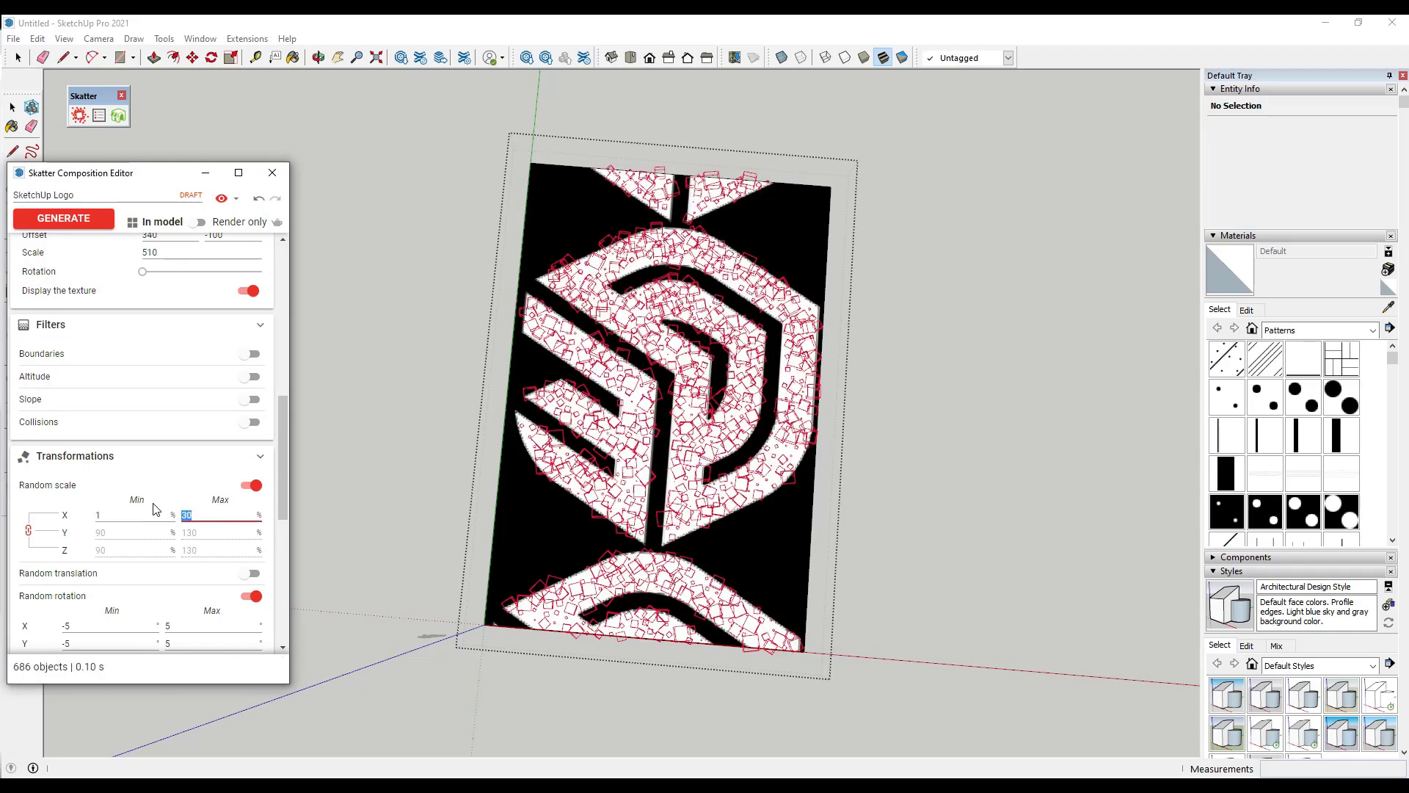
key("Return")
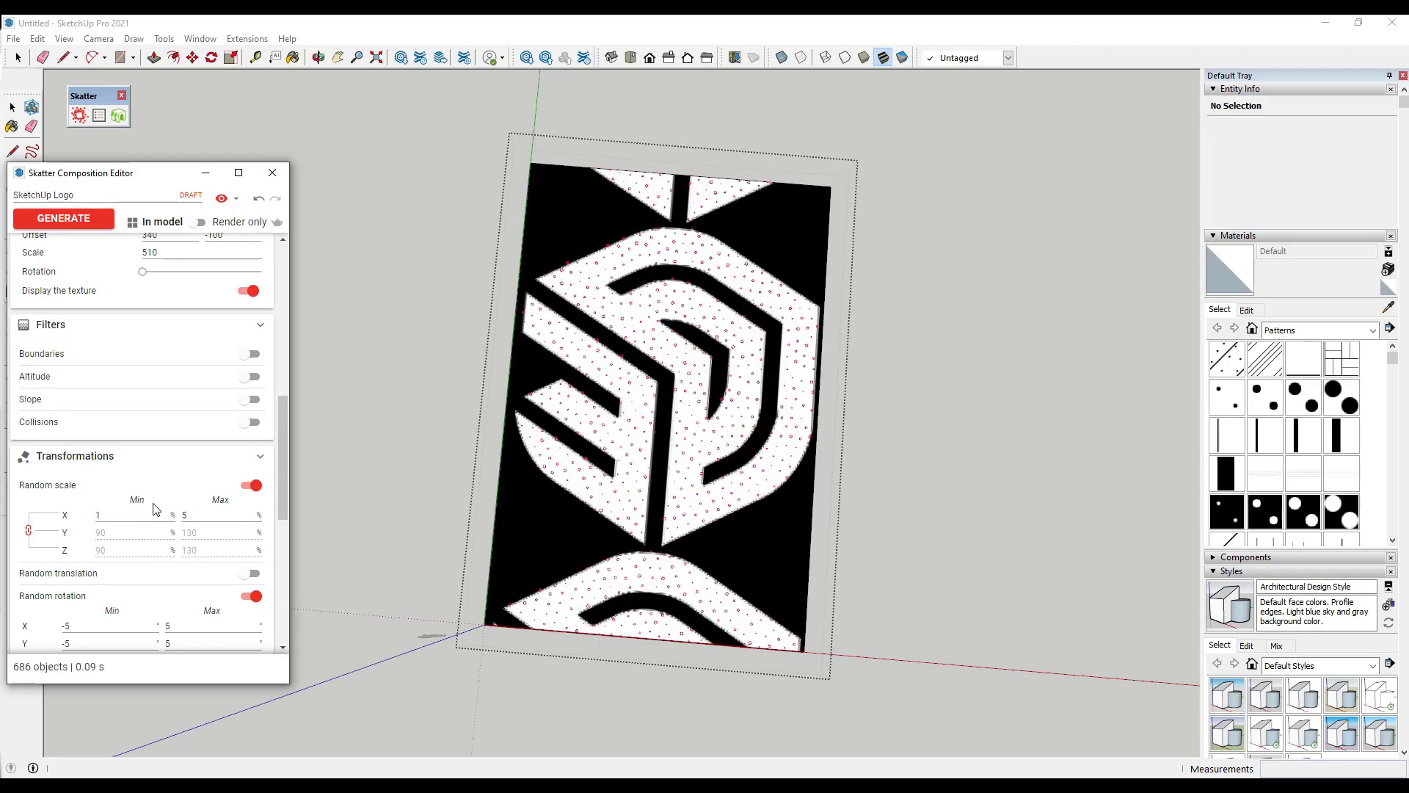
Raise density to 0.047, filling the logo shapes with 8,070 shrubs.
scroll(187, 371, "up", 5)
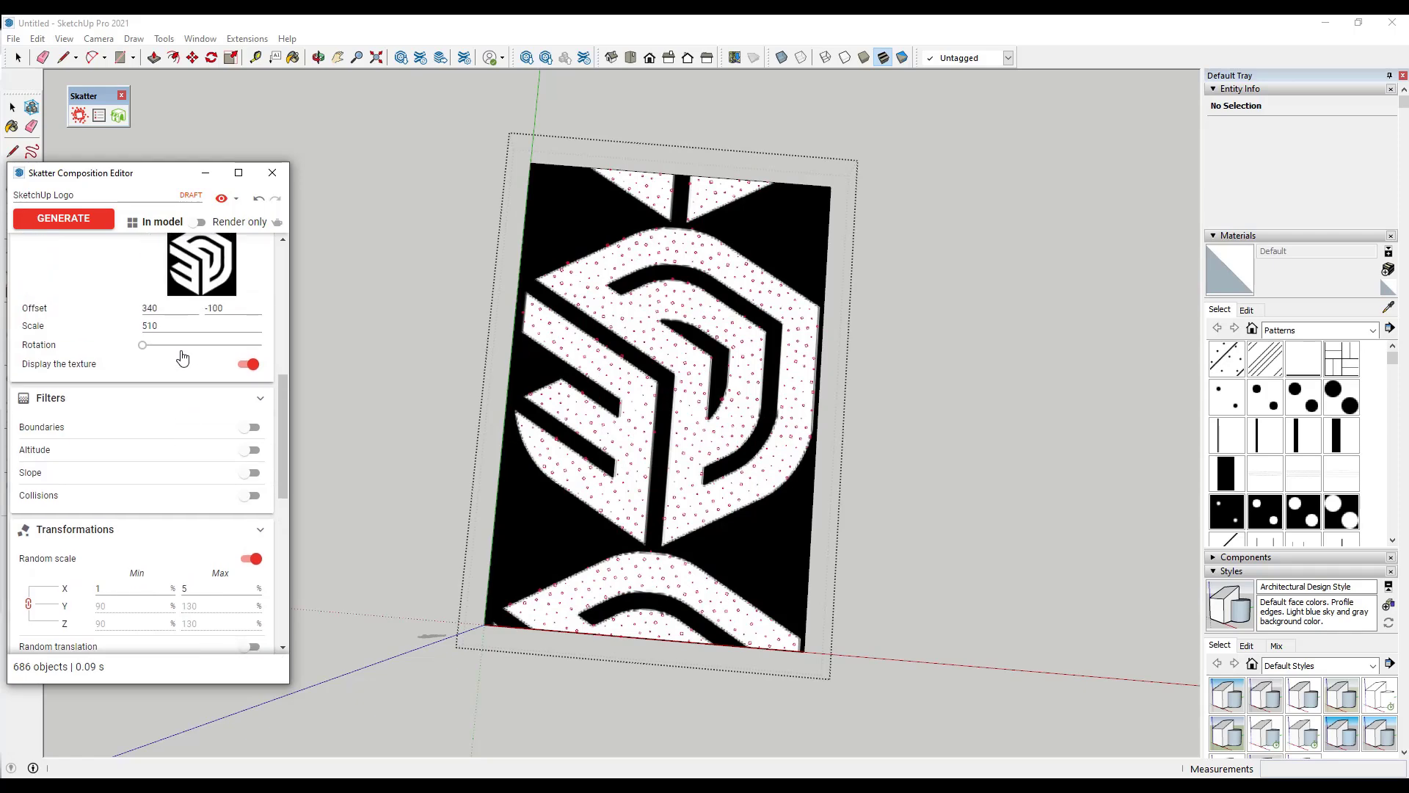
scroll(755, 441, "up", 6)
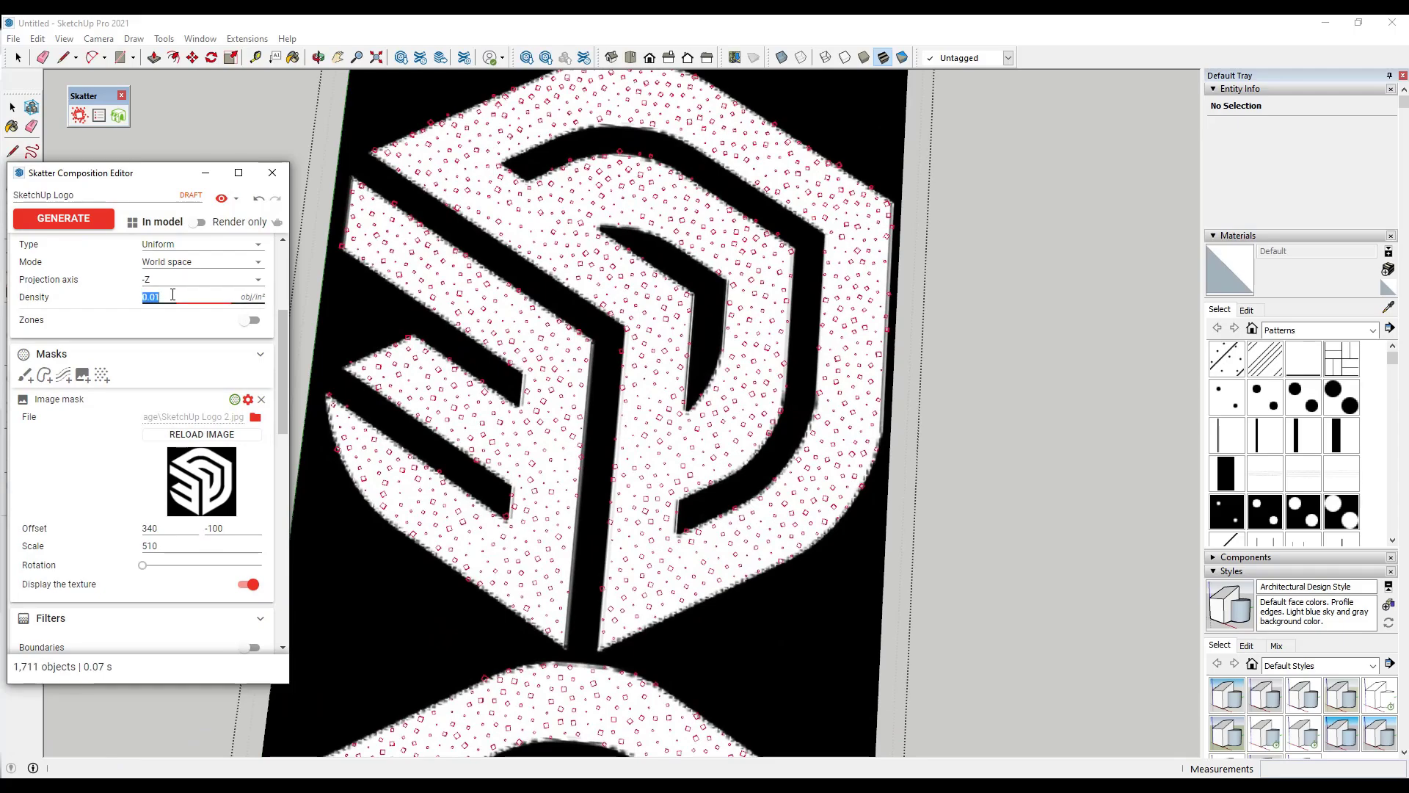
key("BackSpace")
type("47")
key("Return")
scroll(674, 270, "down", 4)
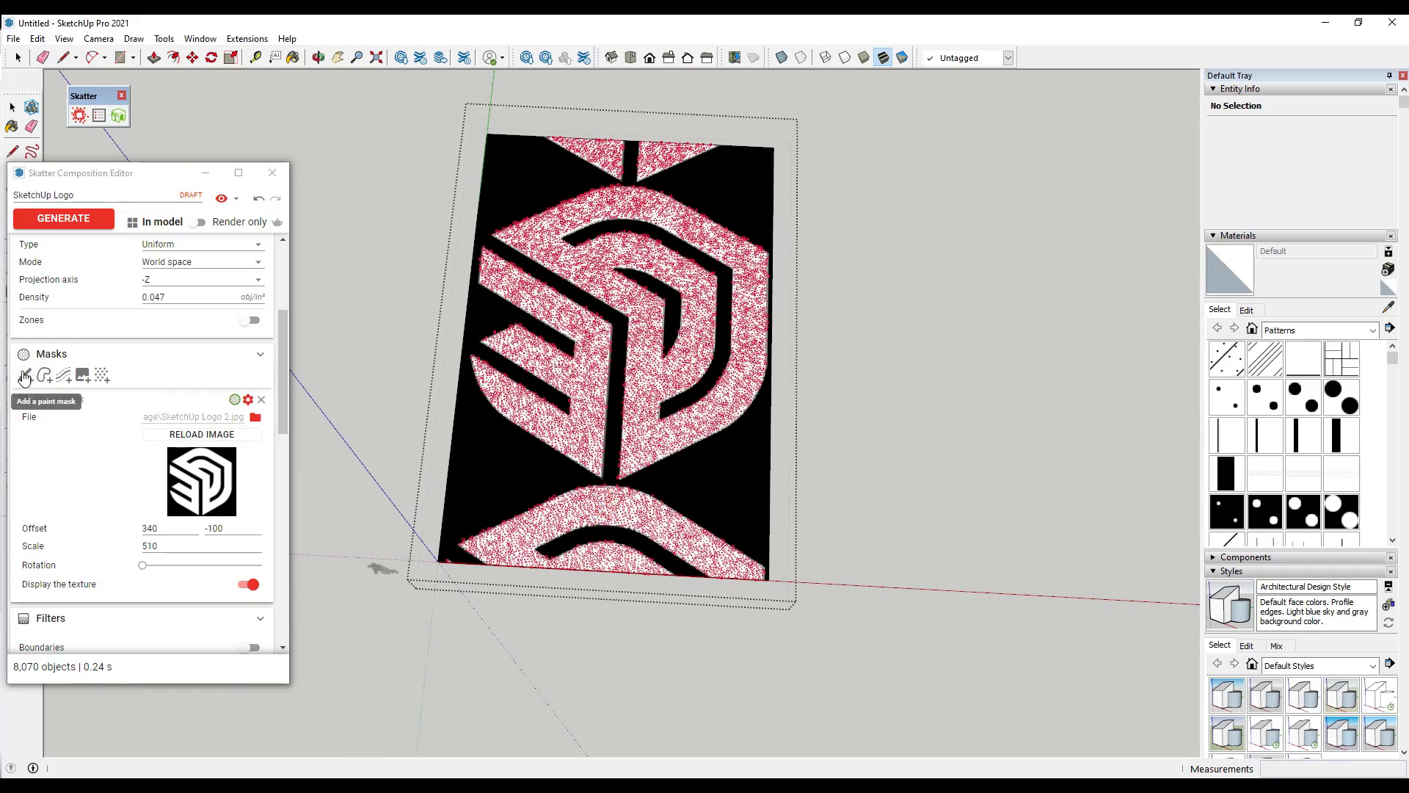
Paint an extra mask over the lower logo band and along the board's top edge.
left_click(25, 376)
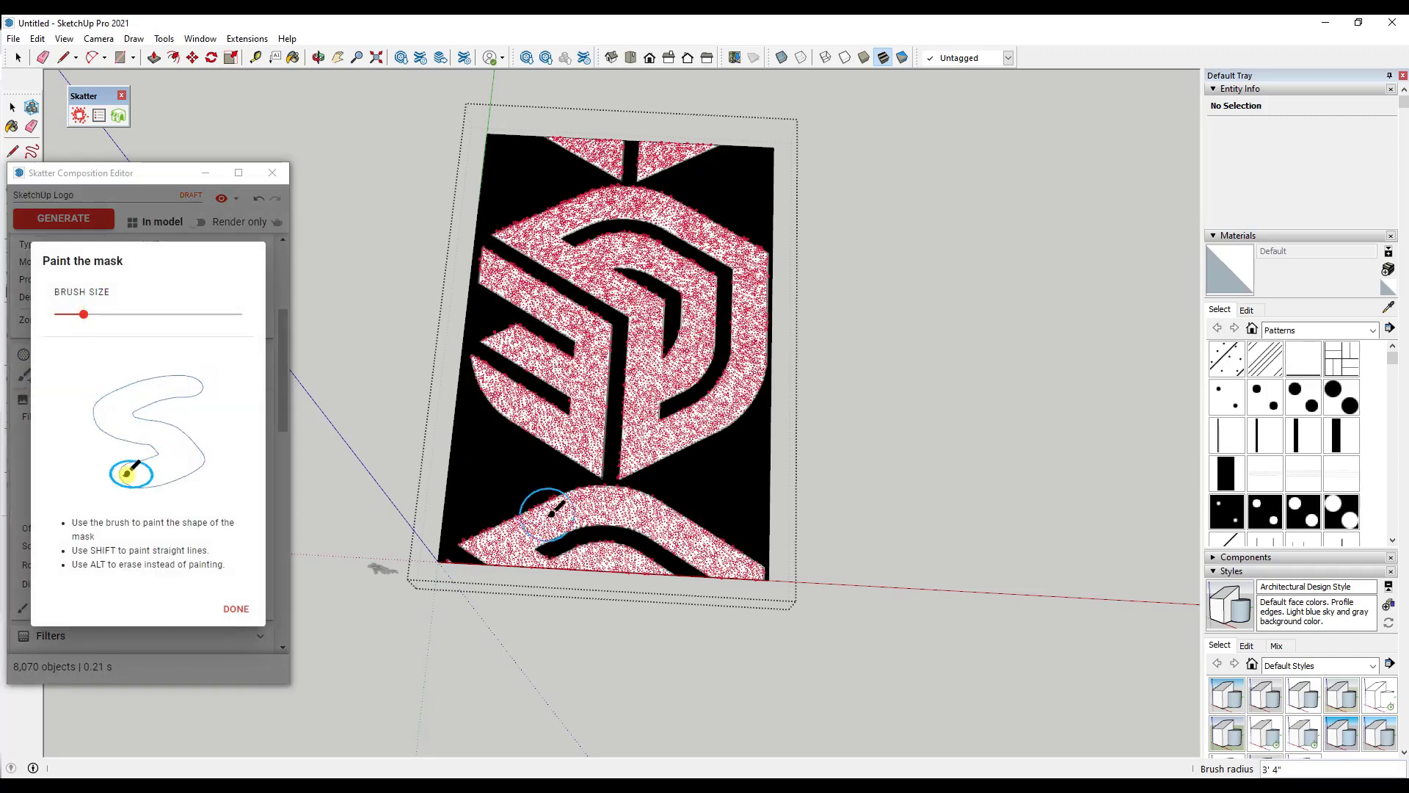
mouse_move(550, 514)
left_mouse_down()
mouse_move(472, 515)
mouse_move(698, 518)
mouse_move(738, 533)
mouse_move(740, 552)
mouse_move(464, 545)
mouse_move(481, 561)
left_mouse_up()
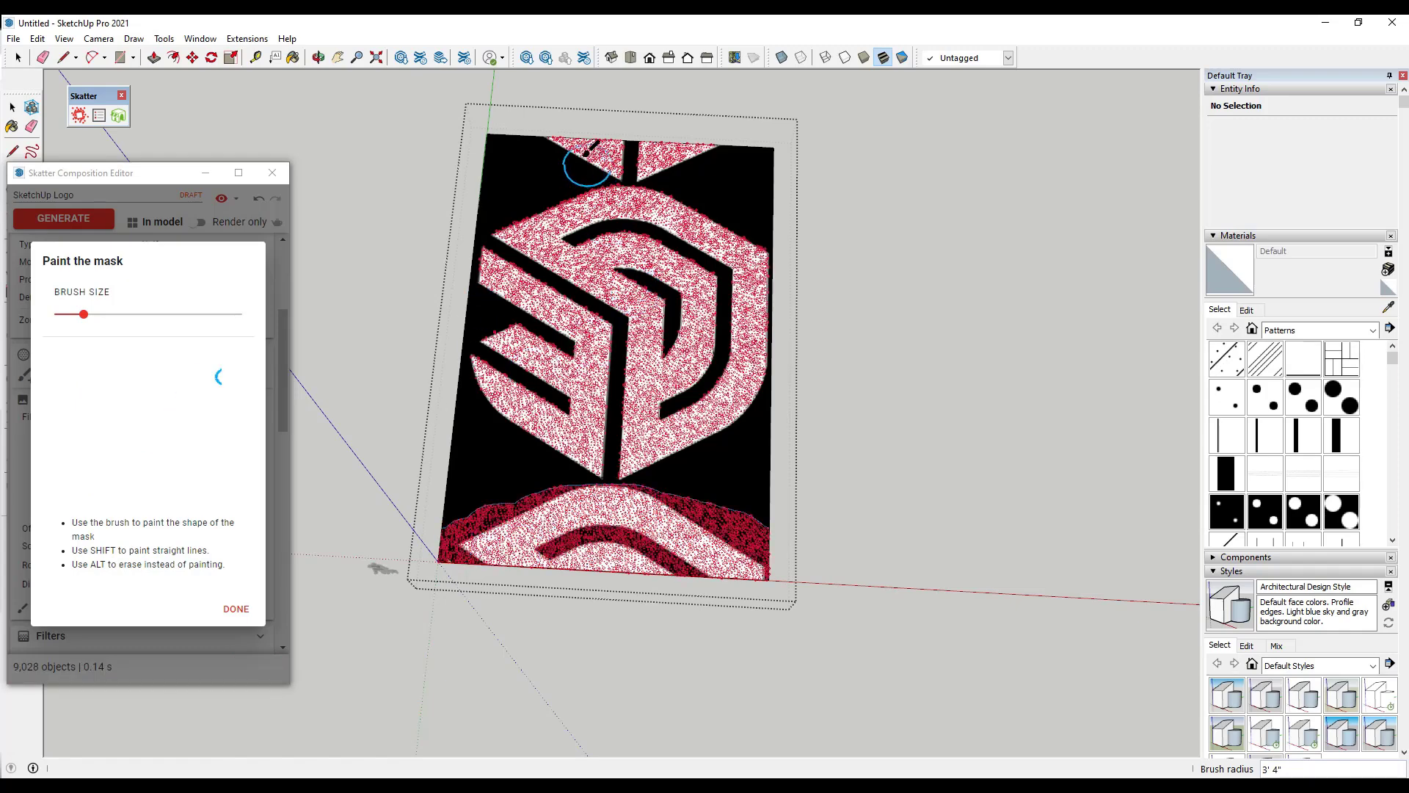
mouse_move(574, 138)
left_mouse_down()
mouse_move(645, 162)
mouse_move(716, 144)
mouse_move(551, 137)
mouse_move(621, 151)
left_mouse_up()
left_click(235, 608)
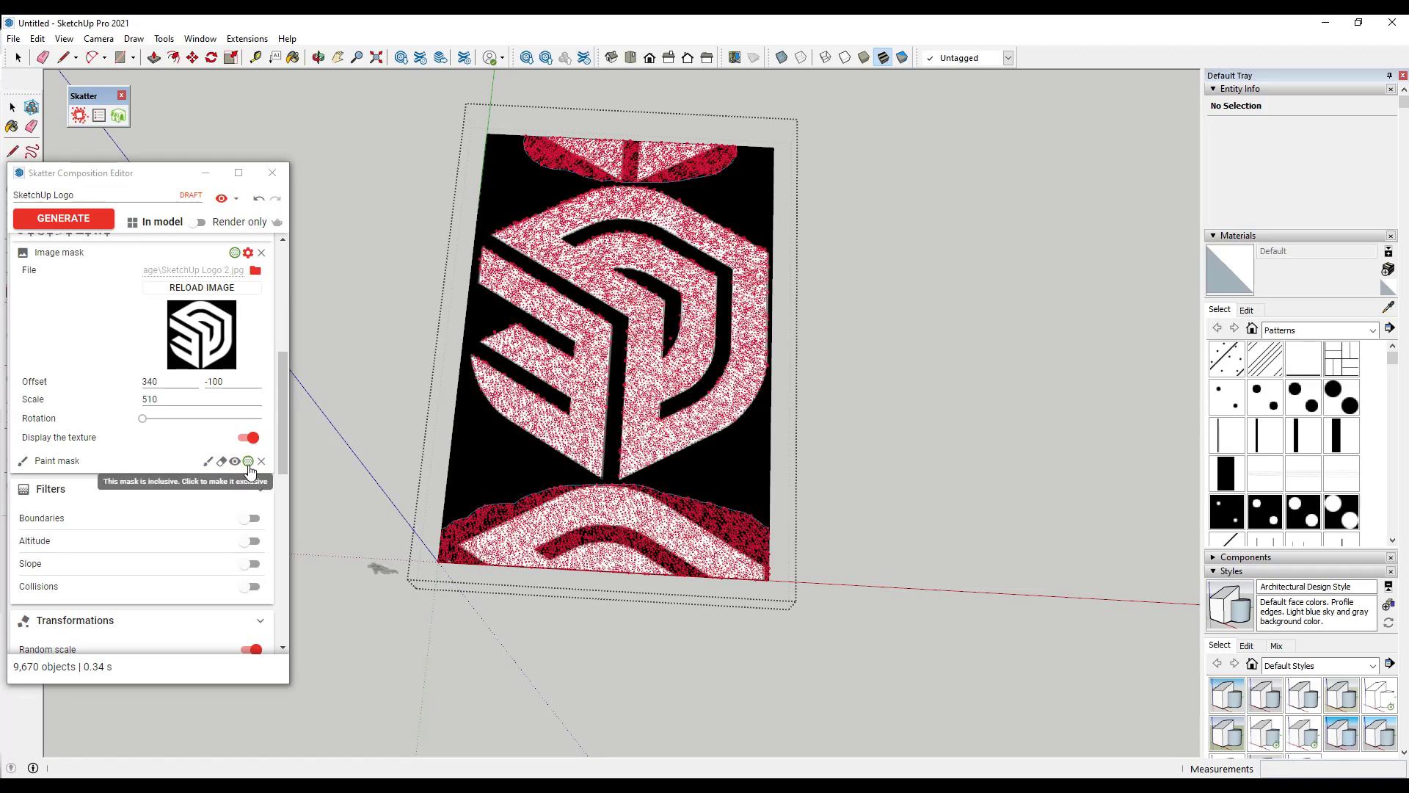
Switch the painted mask to exclusive, leaving the strips bare at 6,177 objects, and zoom into the logo.
left_click(249, 462)
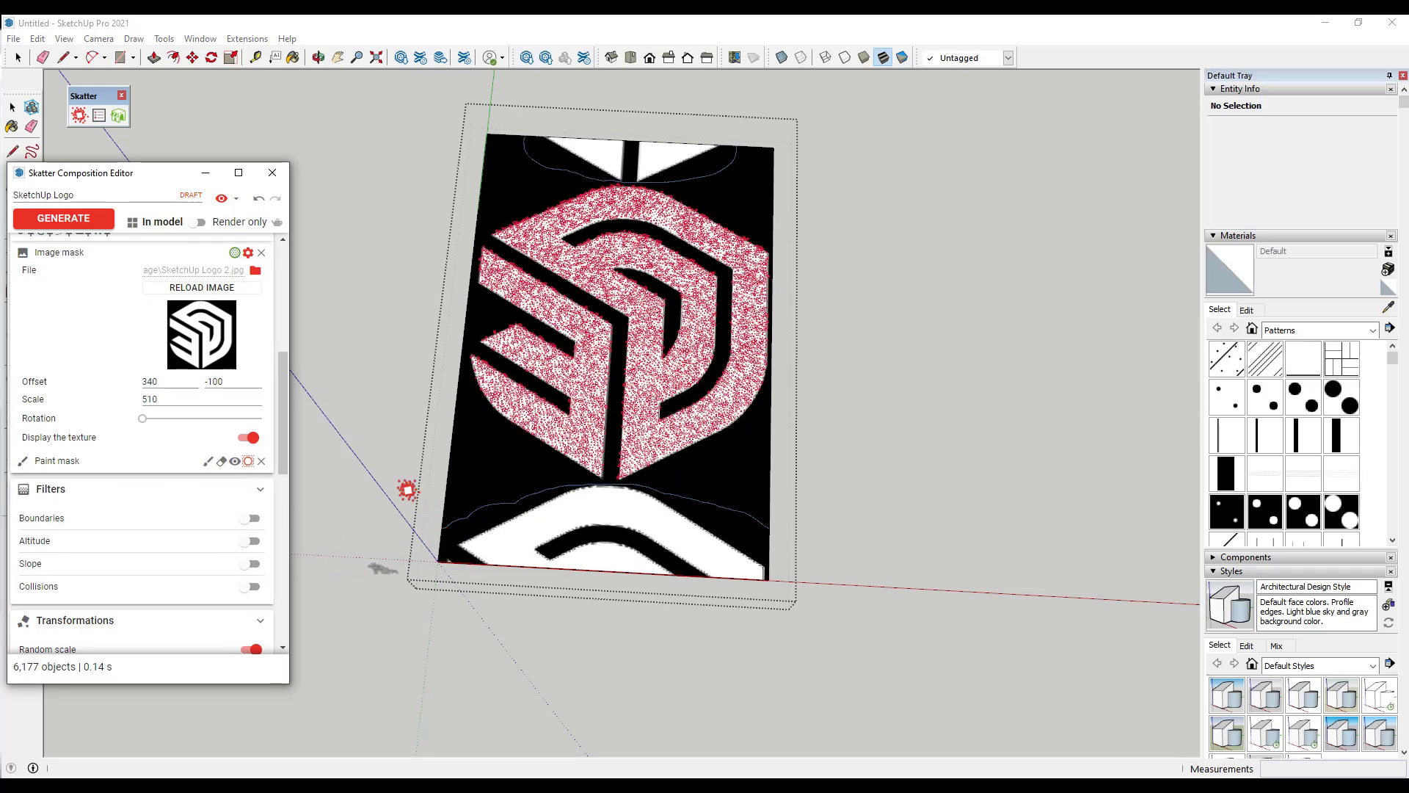
scroll(201, 409, "up", 5)
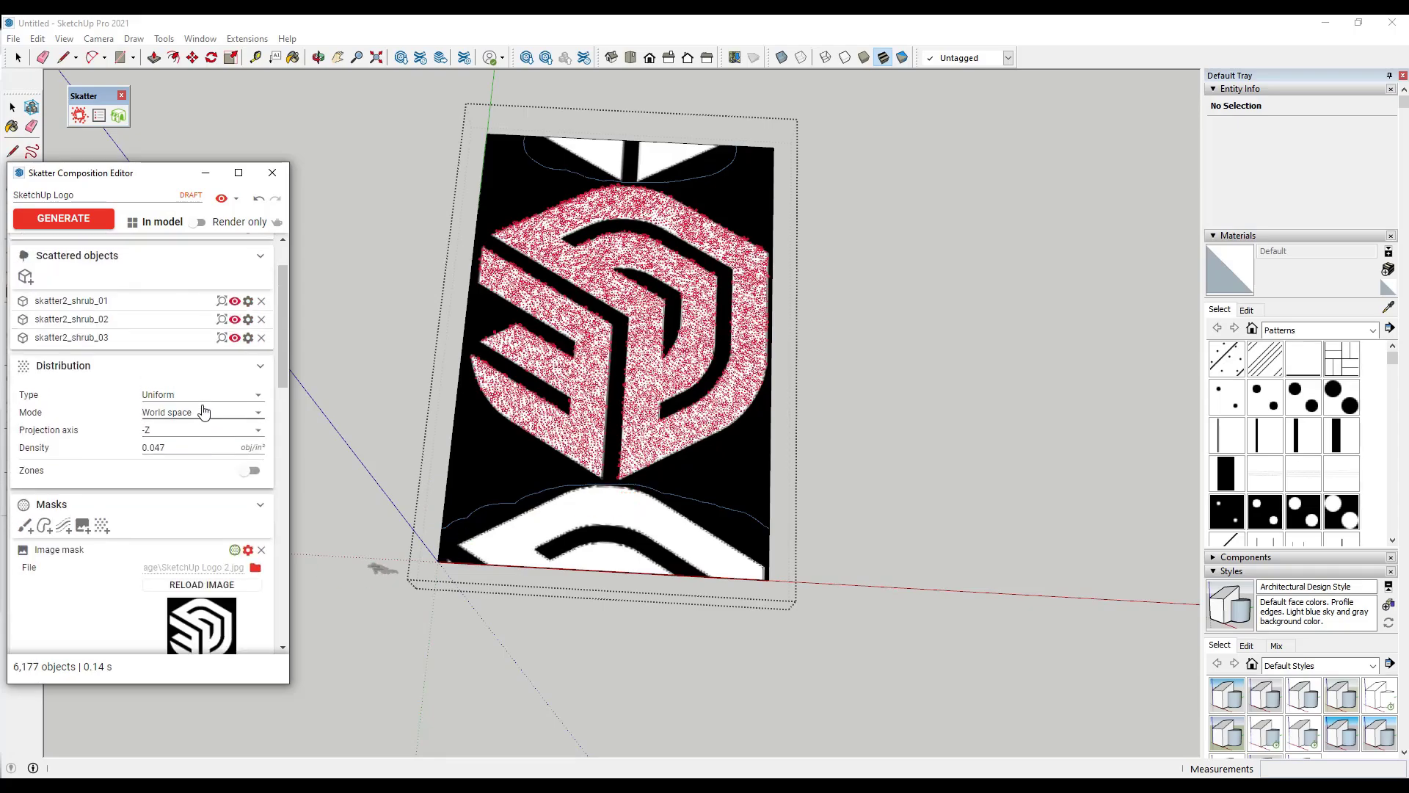
scroll(201, 409, "up", 2)
scroll(667, 422, "up", 10)
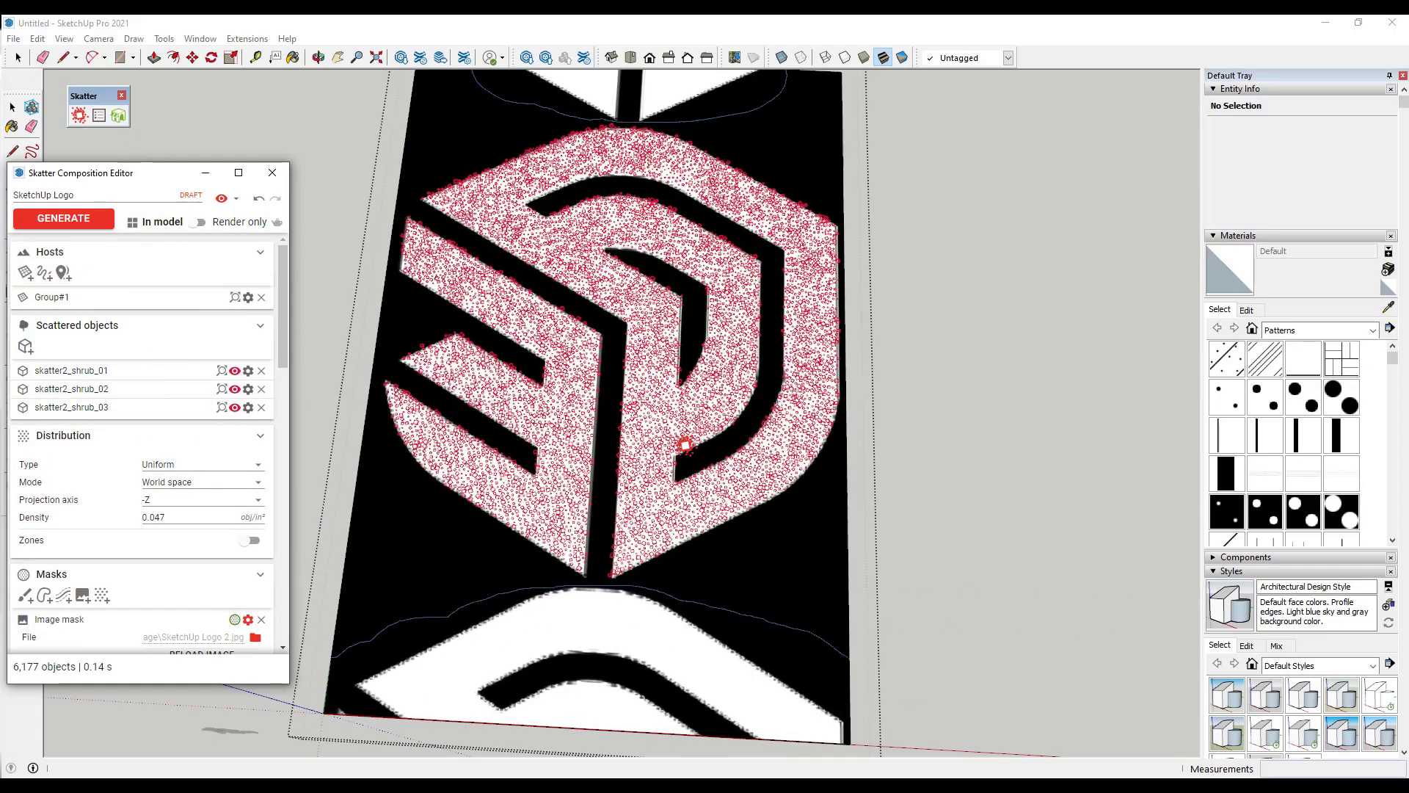
scroll(743, 400, "down", 4)
scroll(743, 400, "down", 5)
scroll(705, 409, "up", 5)
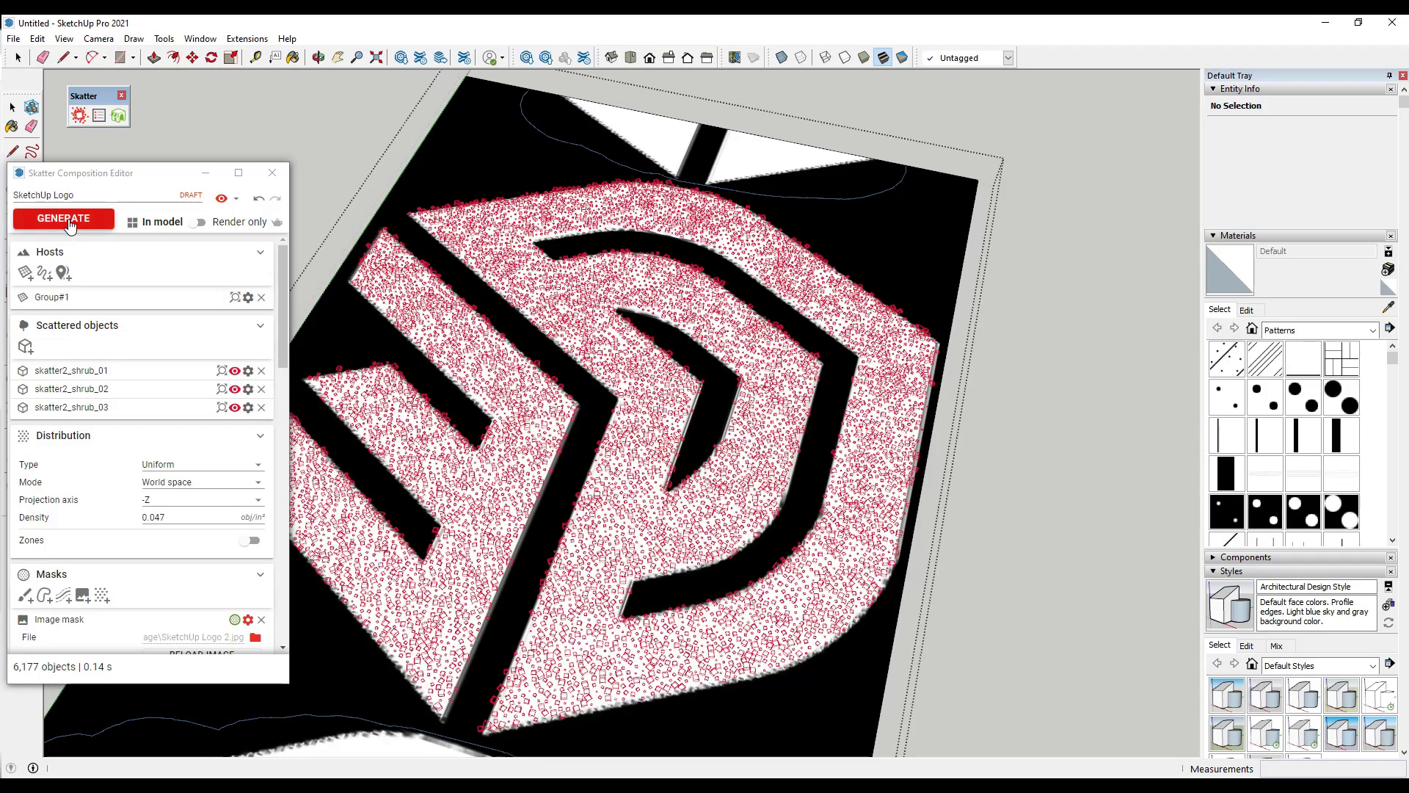
Set the logo scatter to Render only and show the Enscape toolbar.
left_click(197, 223)
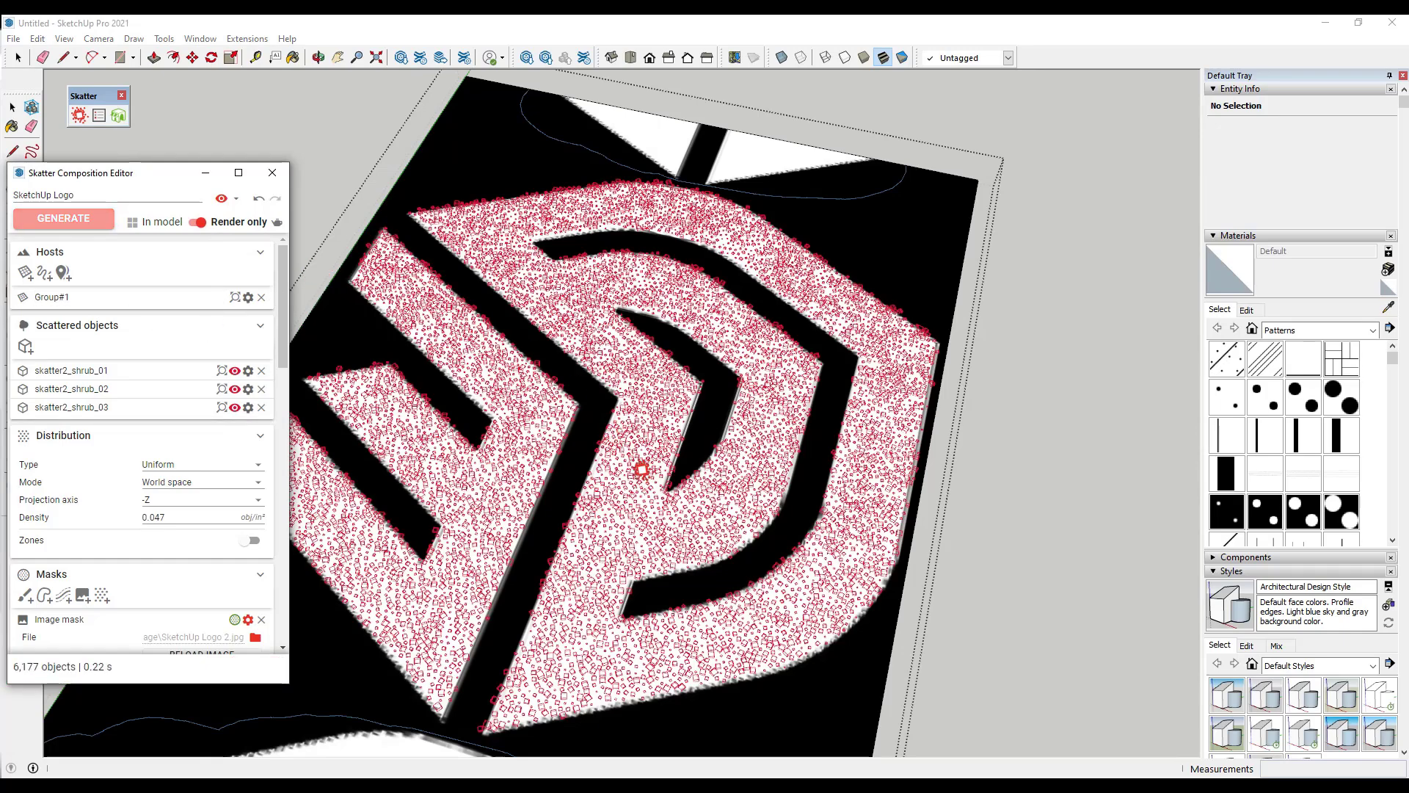
scroll(641, 468, "down", 2)
right_click(1048, 53)
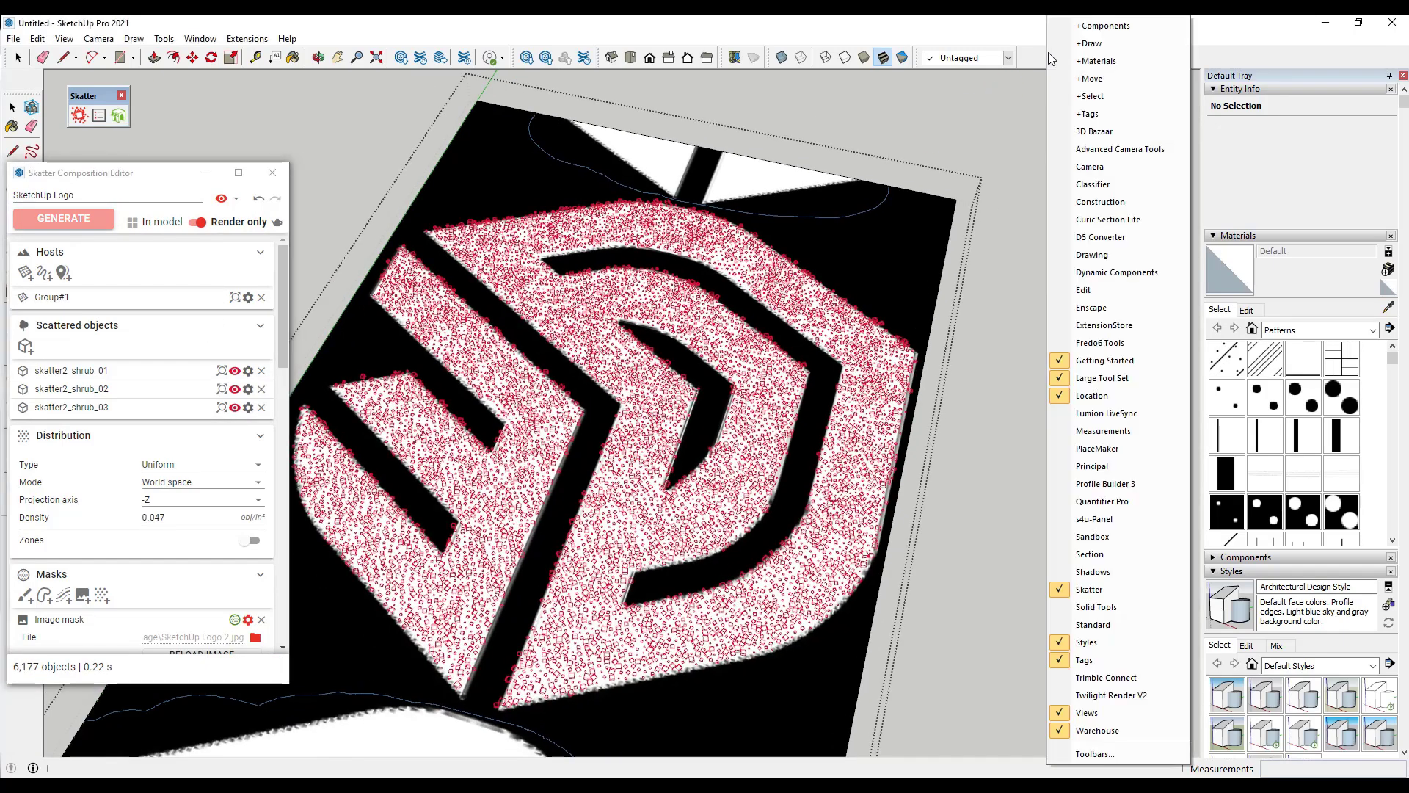
left_click(1114, 317)
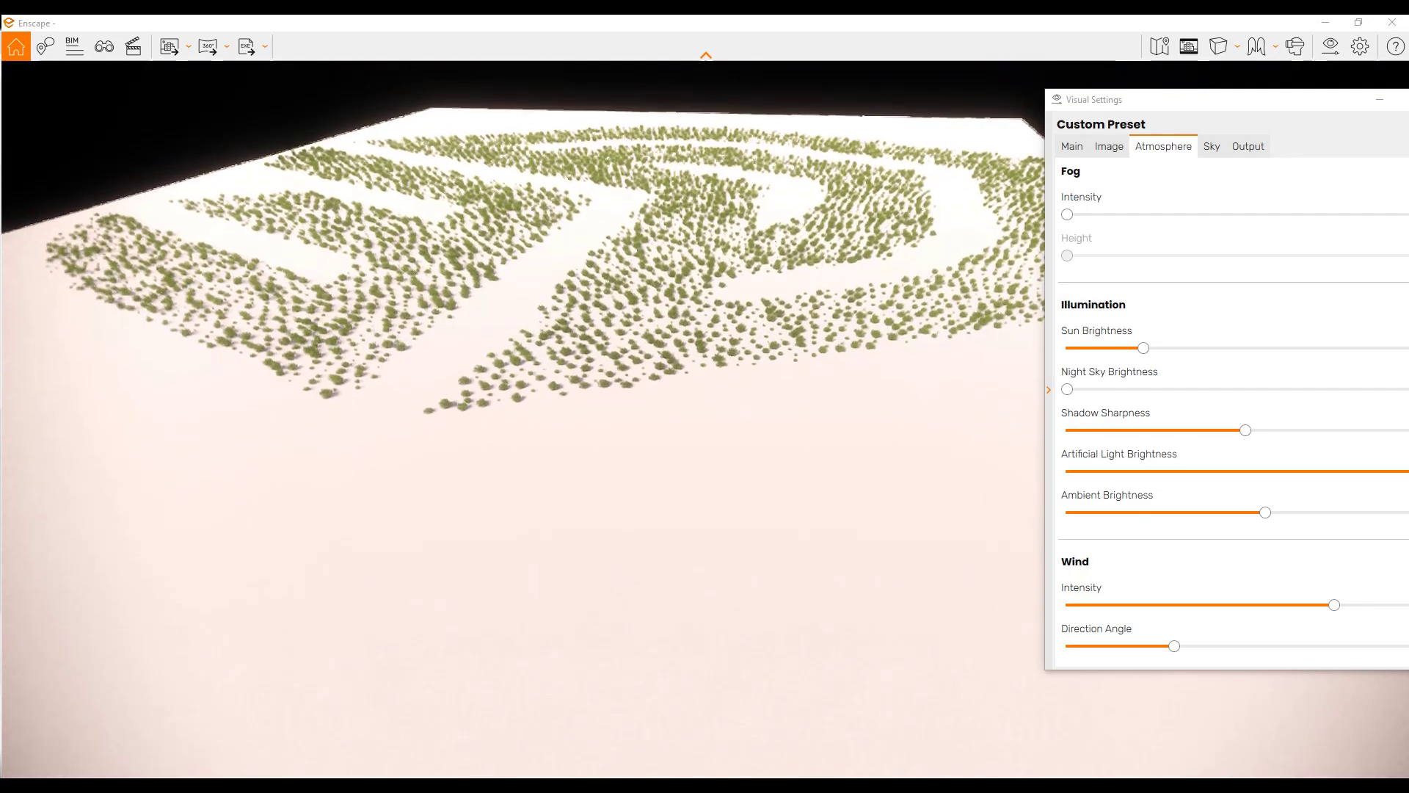
Open and dismiss the context menu in the Enscape render view.
right_click(620, 317)
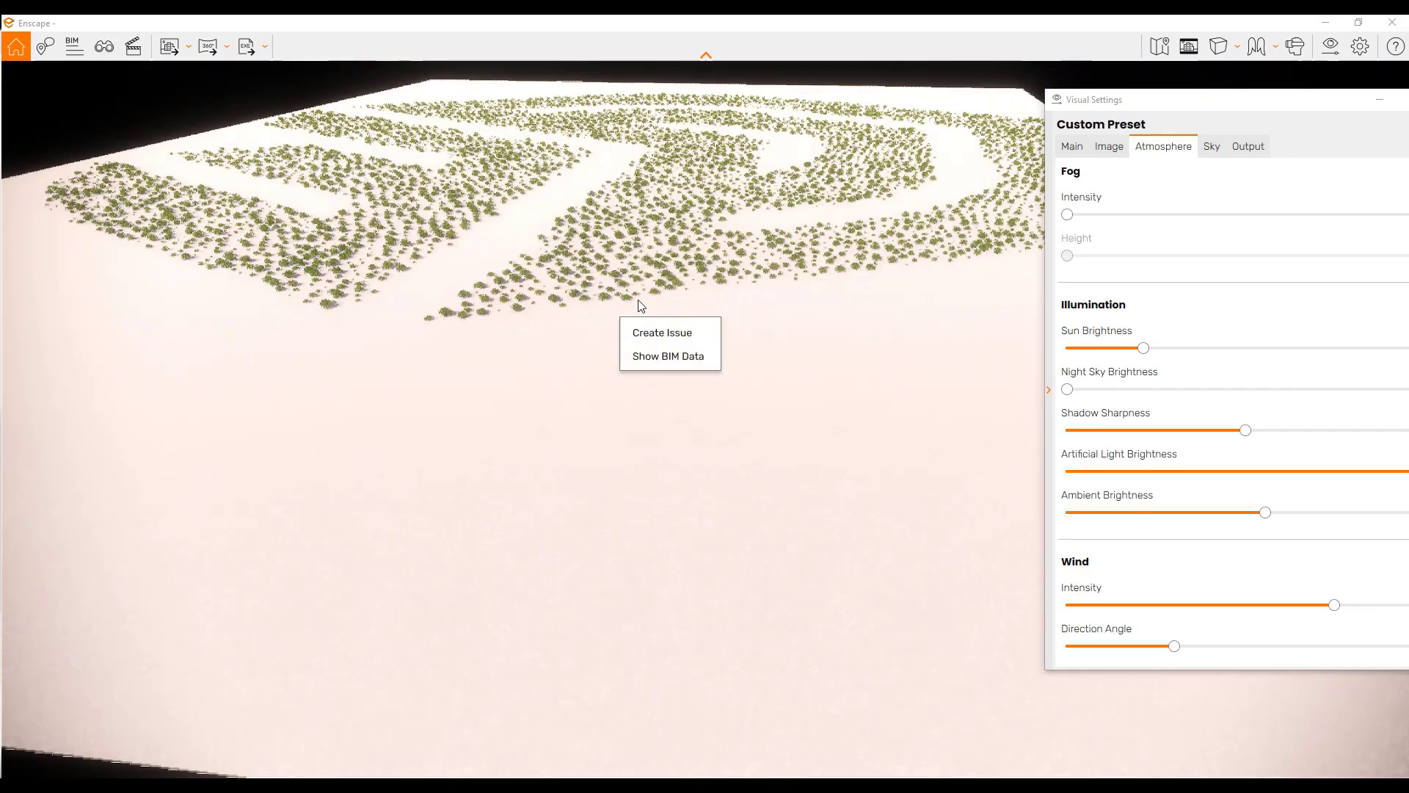
left_click(638, 281)
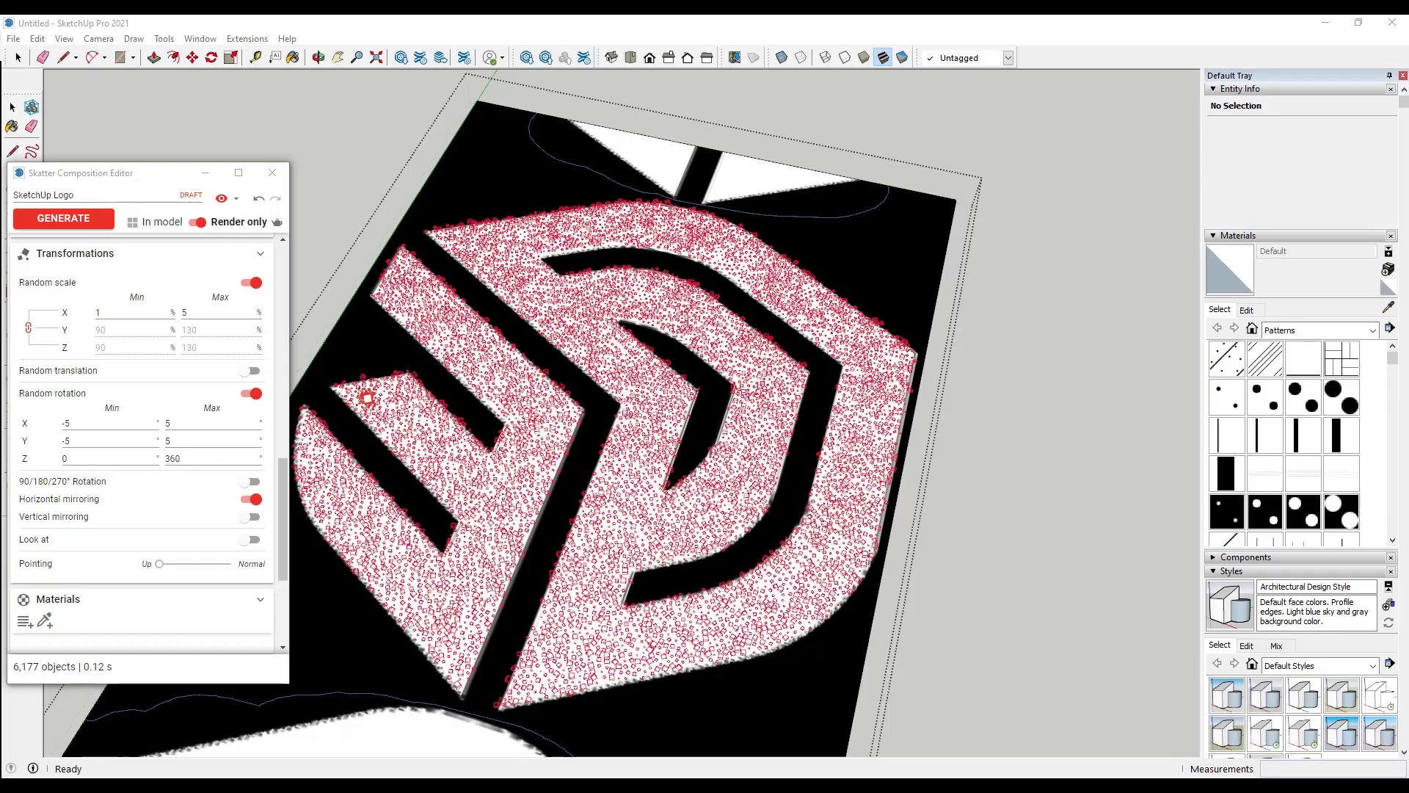
Set random scale X to min 5 and max 10, then regenerate the logo scatter.
left_click(120, 309)
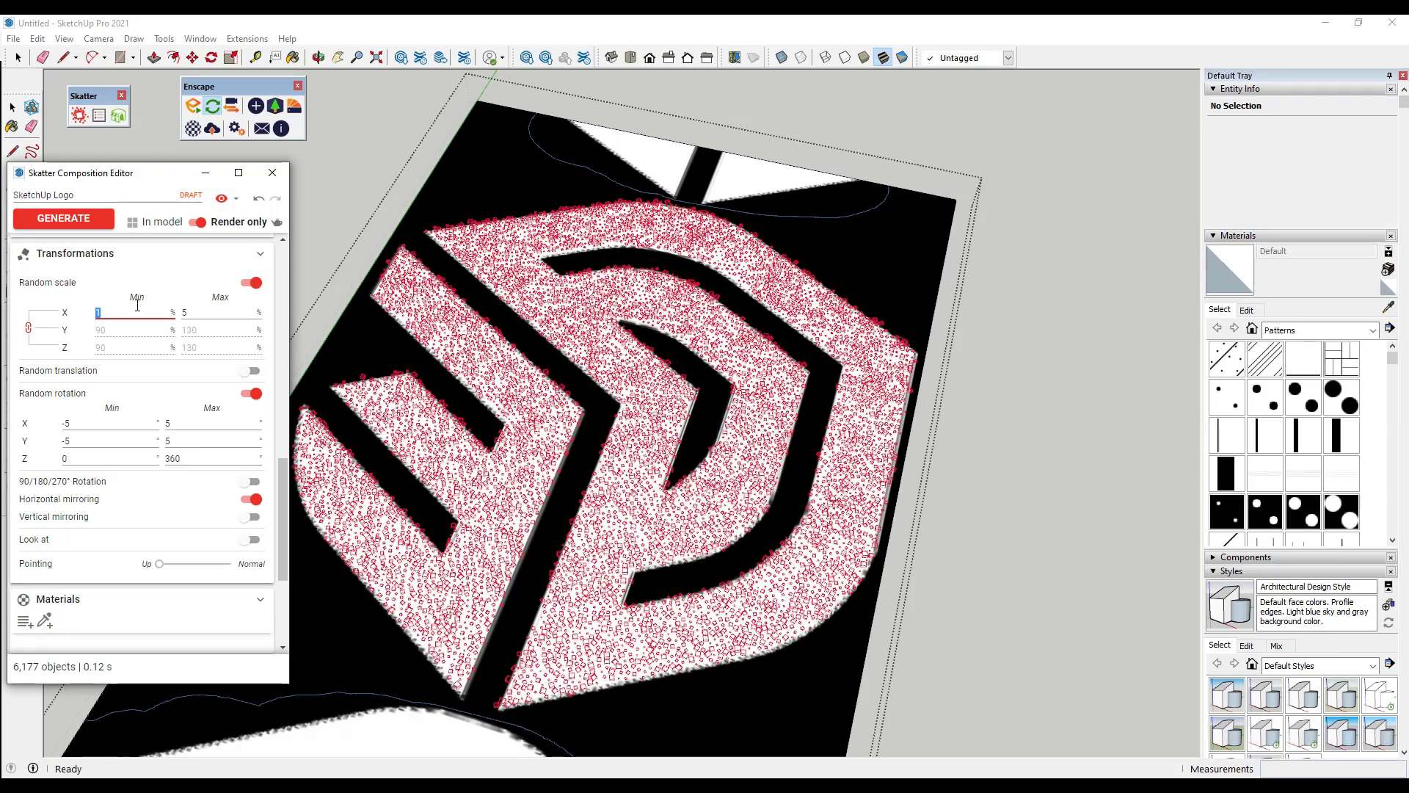
type("5")
key("Tab")
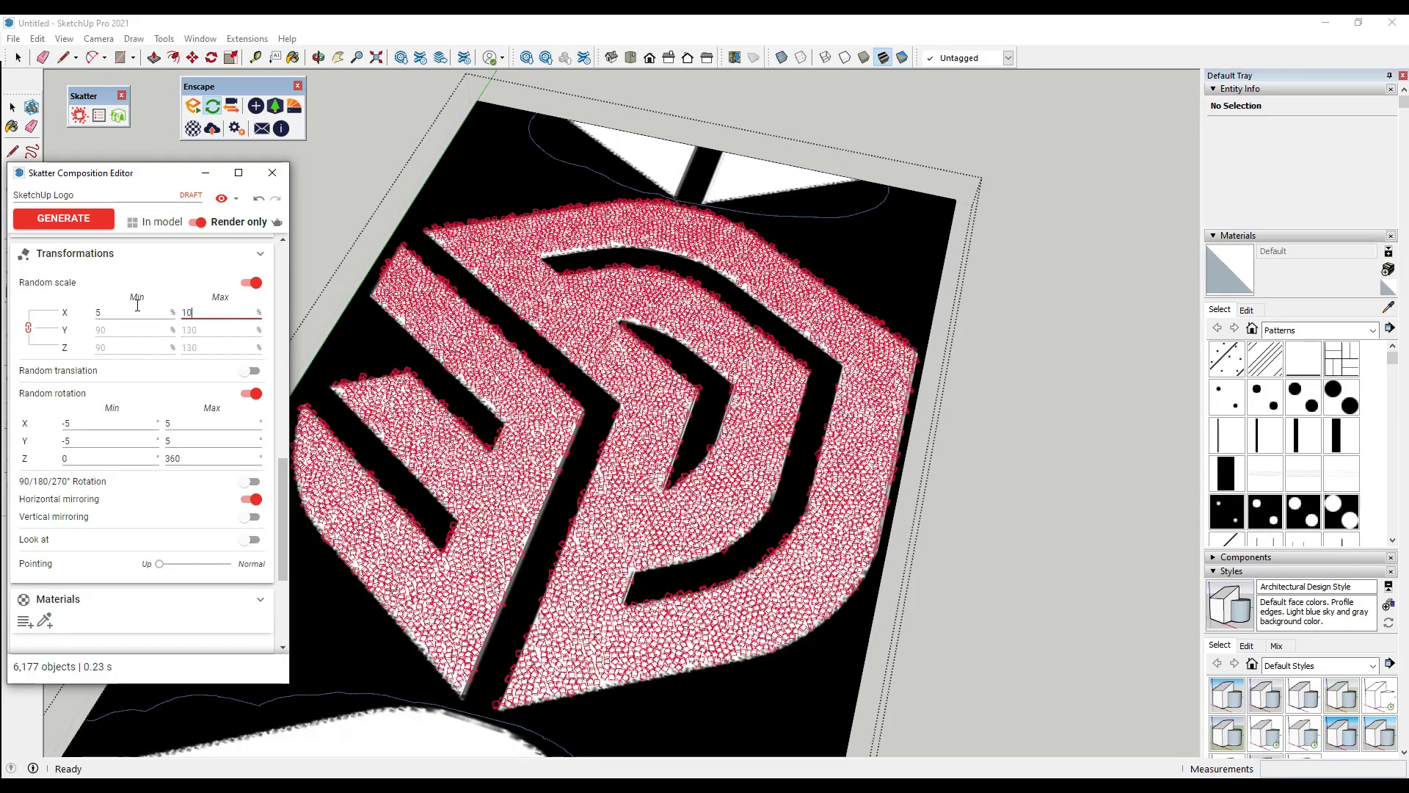
type("10")
left_click(80, 226)
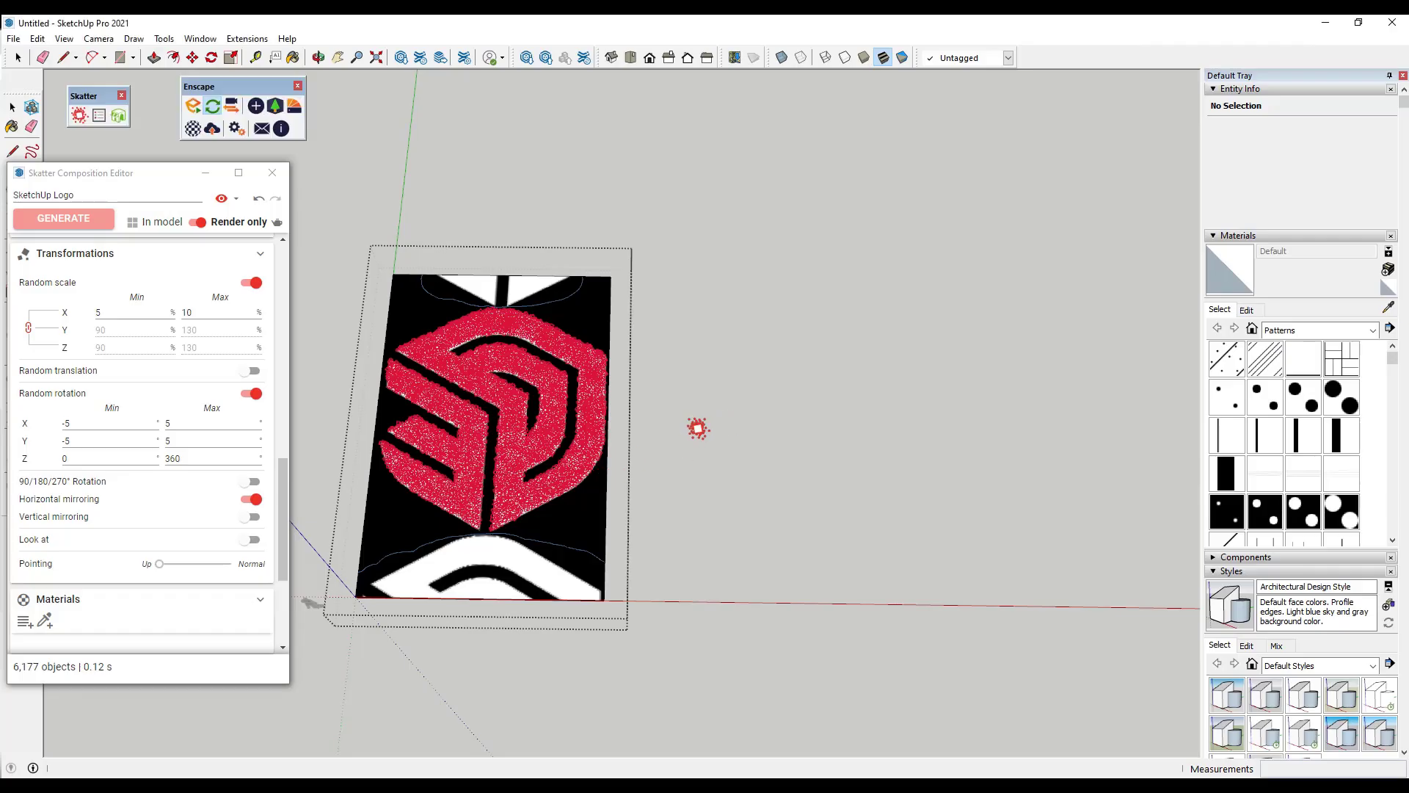
Draw a rectangle beside the logo board, select its face, and bring up 3D Bazaar.
key("r")
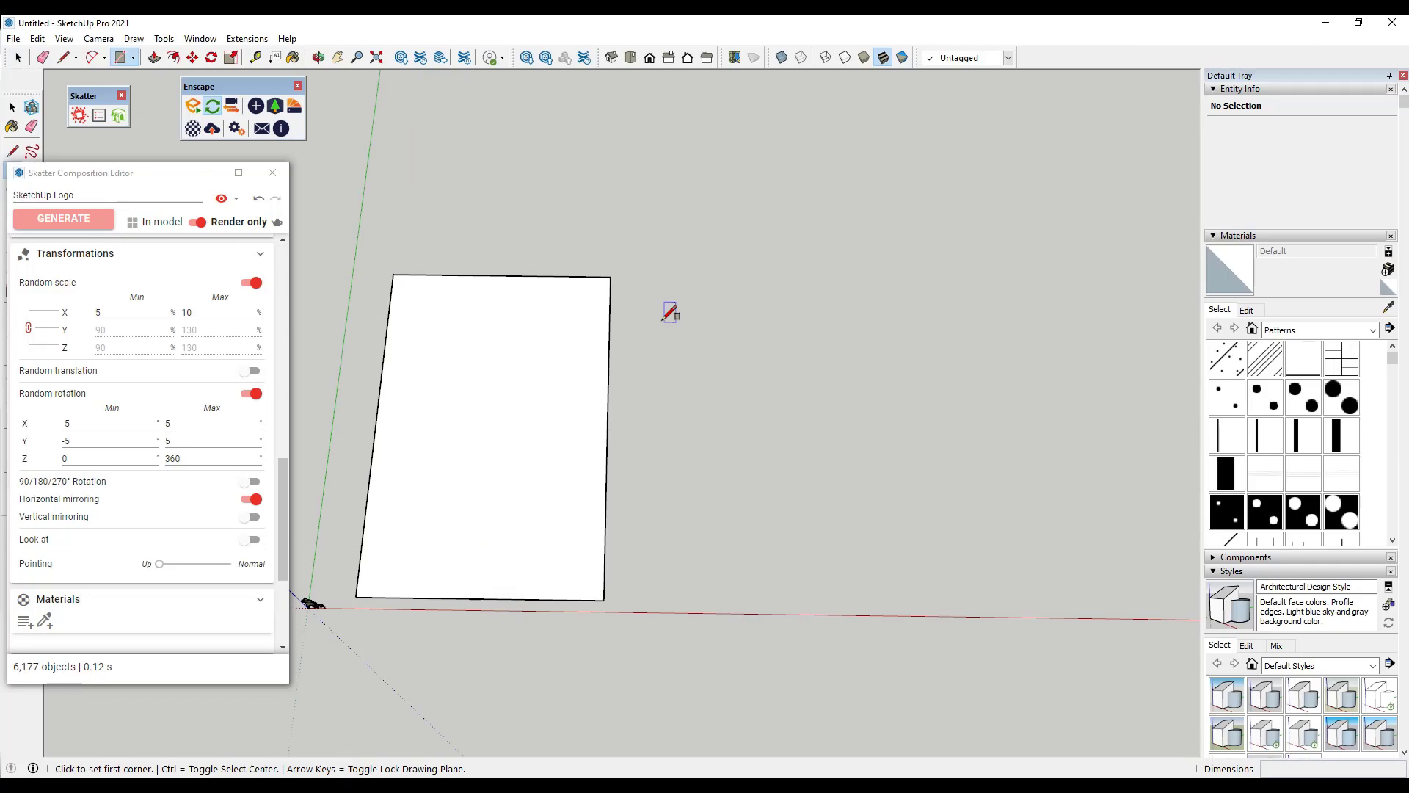
left_click(661, 306)
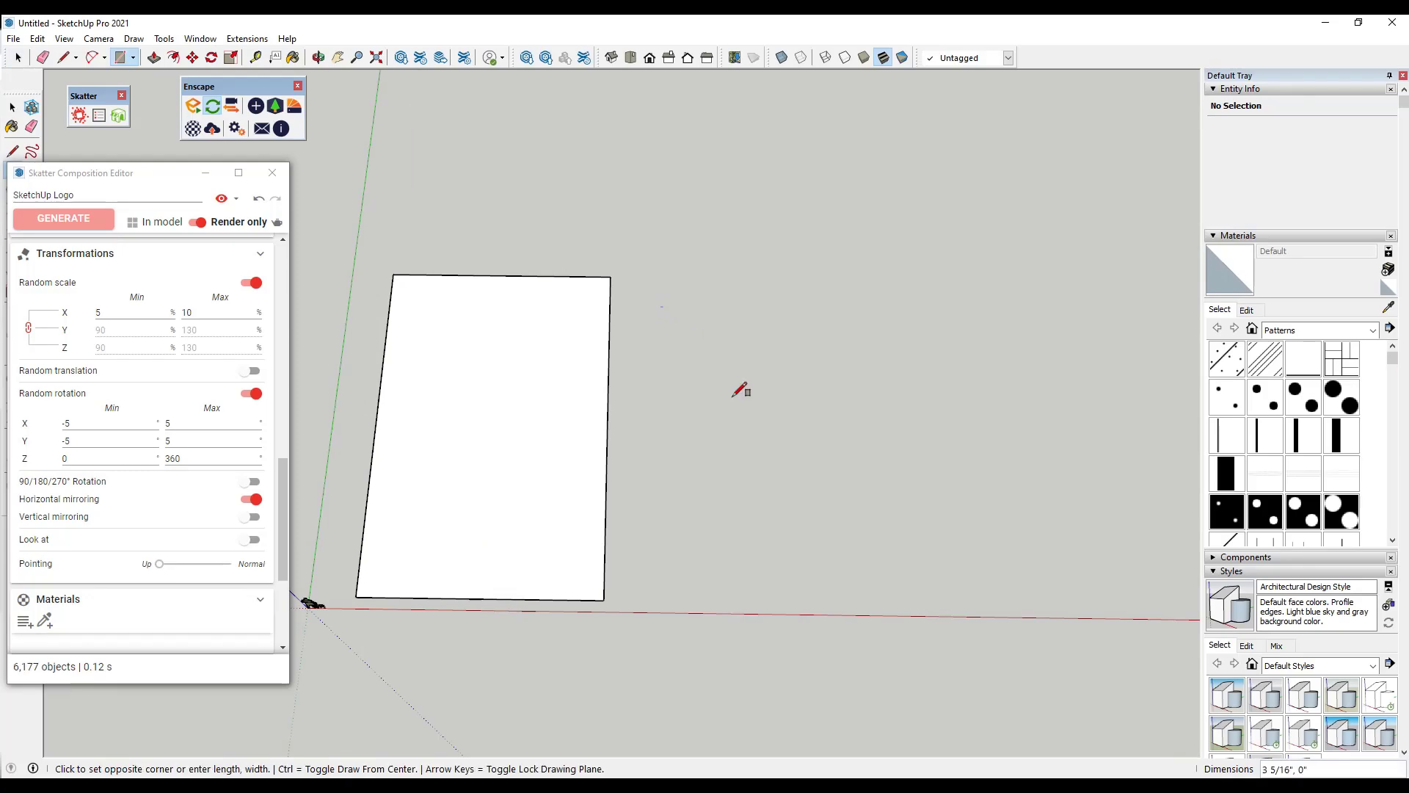
left_click(1156, 517)
key("space")
scroll(1035, 385, "up", 3)
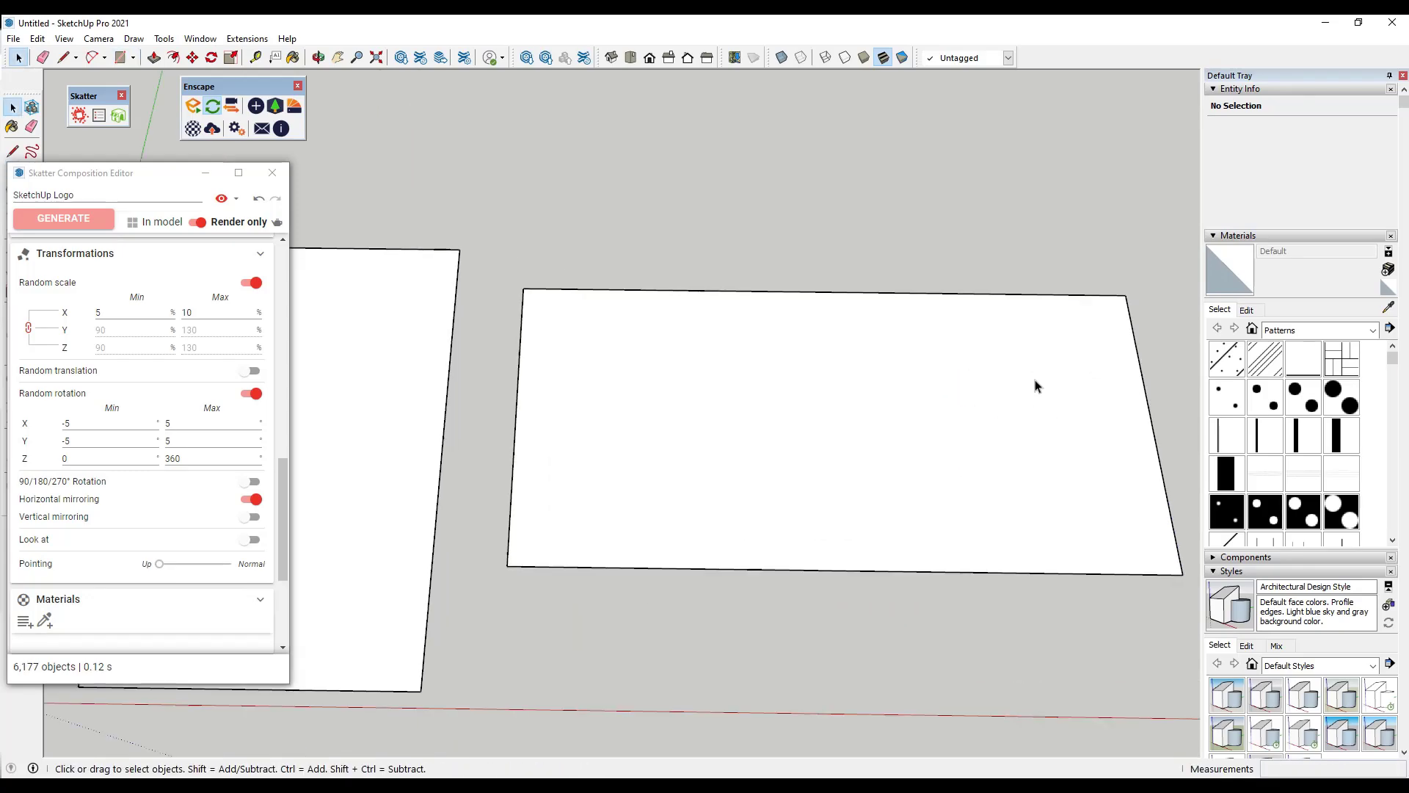
left_click(756, 412)
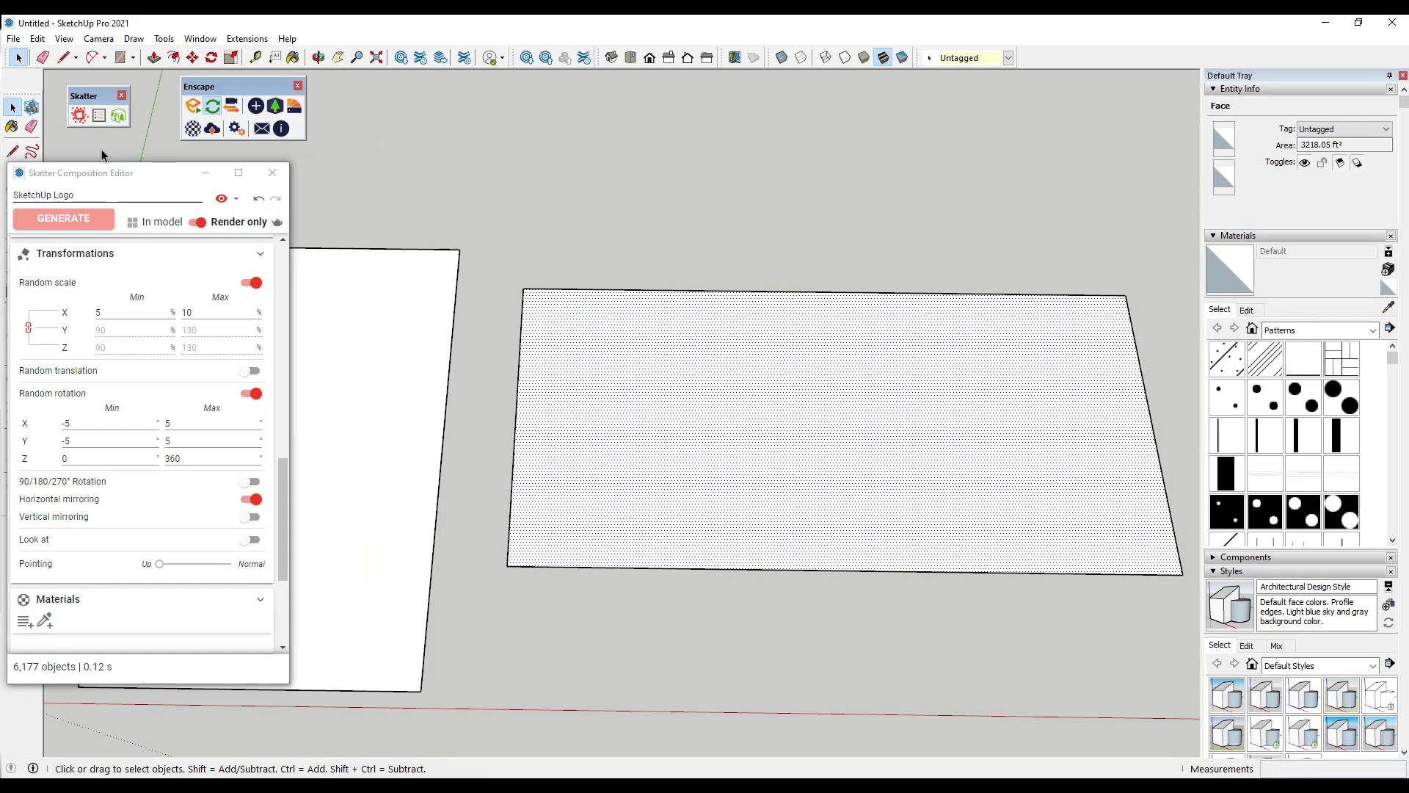
left_click(118, 126)
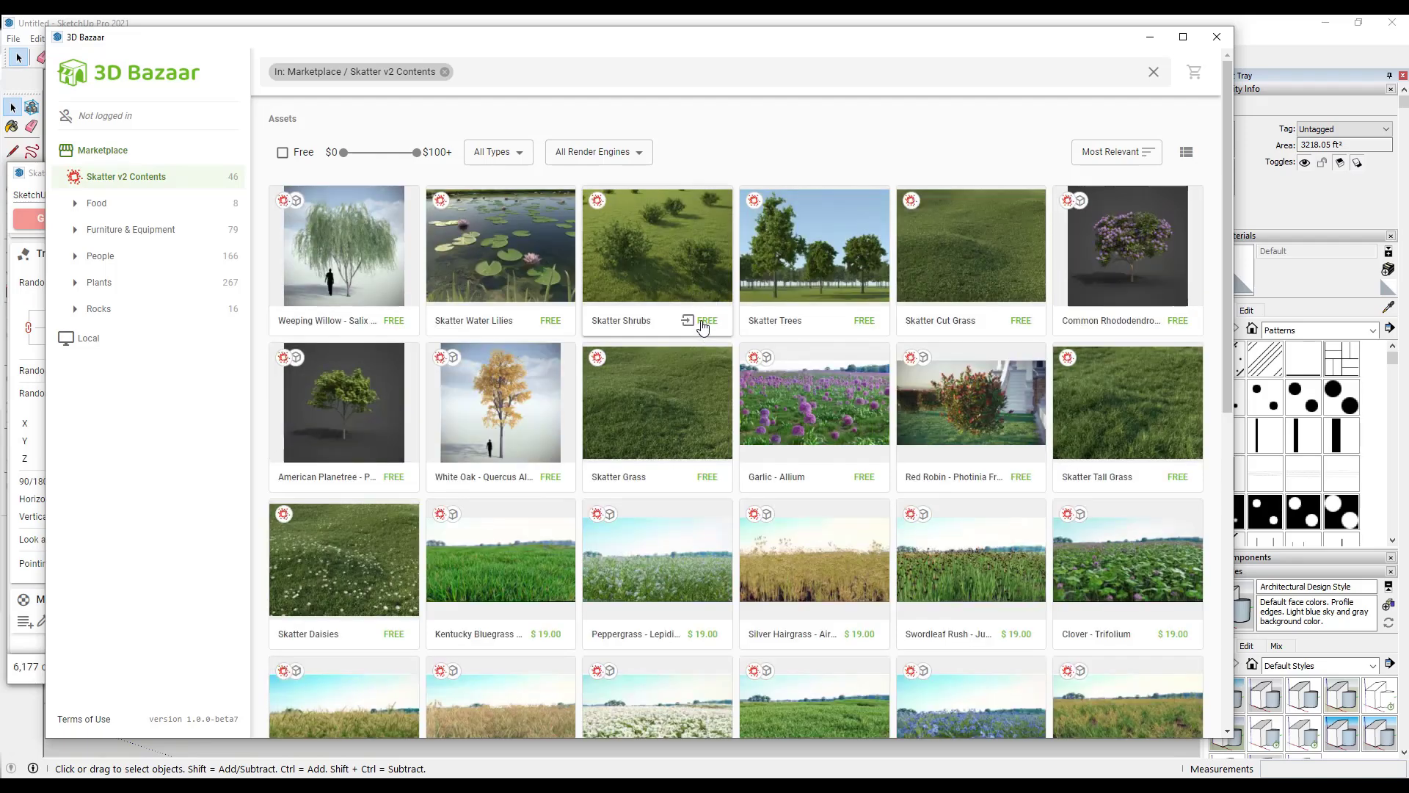
Import Skatter Shrubs from 3D Bazaar and select the new composition's name to rename it Text.
left_click(703, 326)
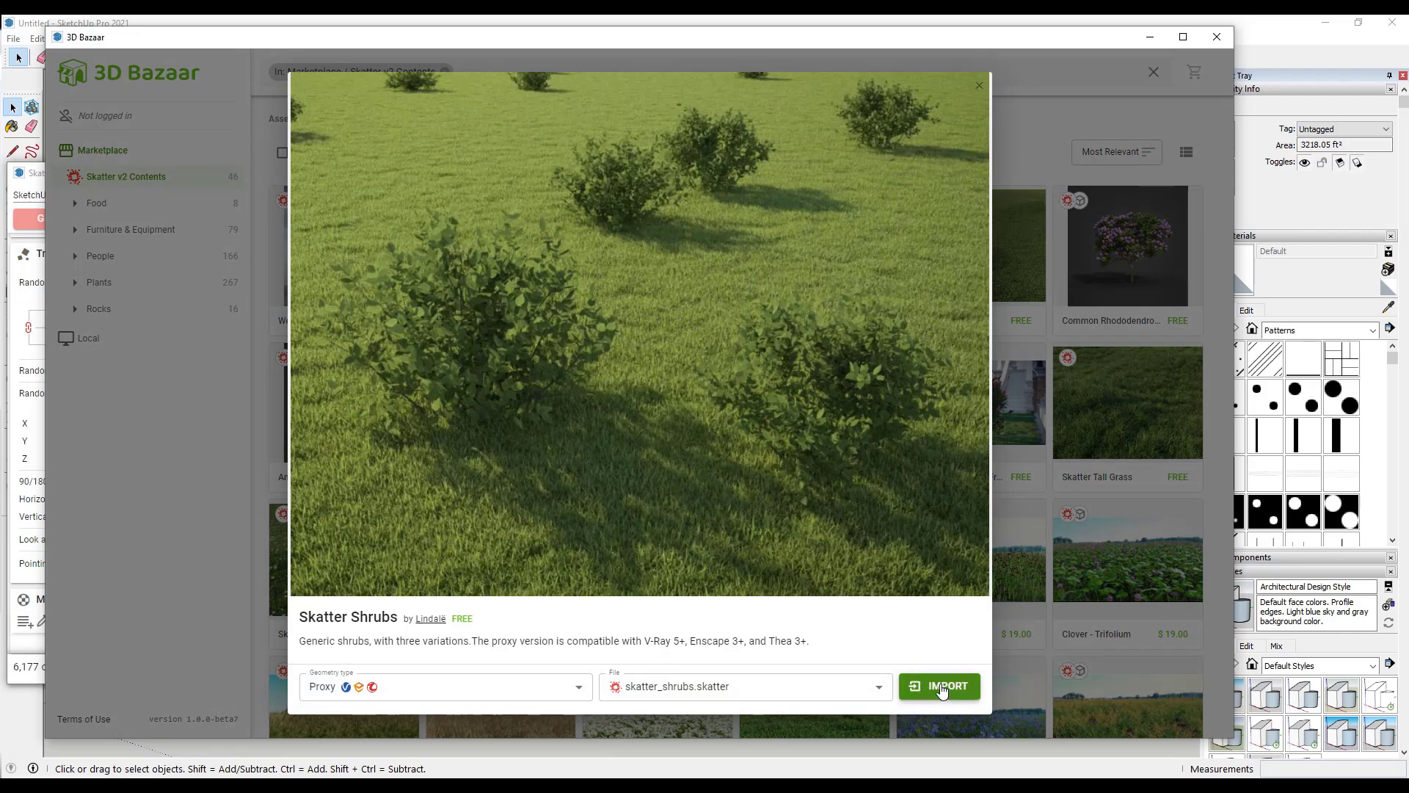
left_click(941, 688)
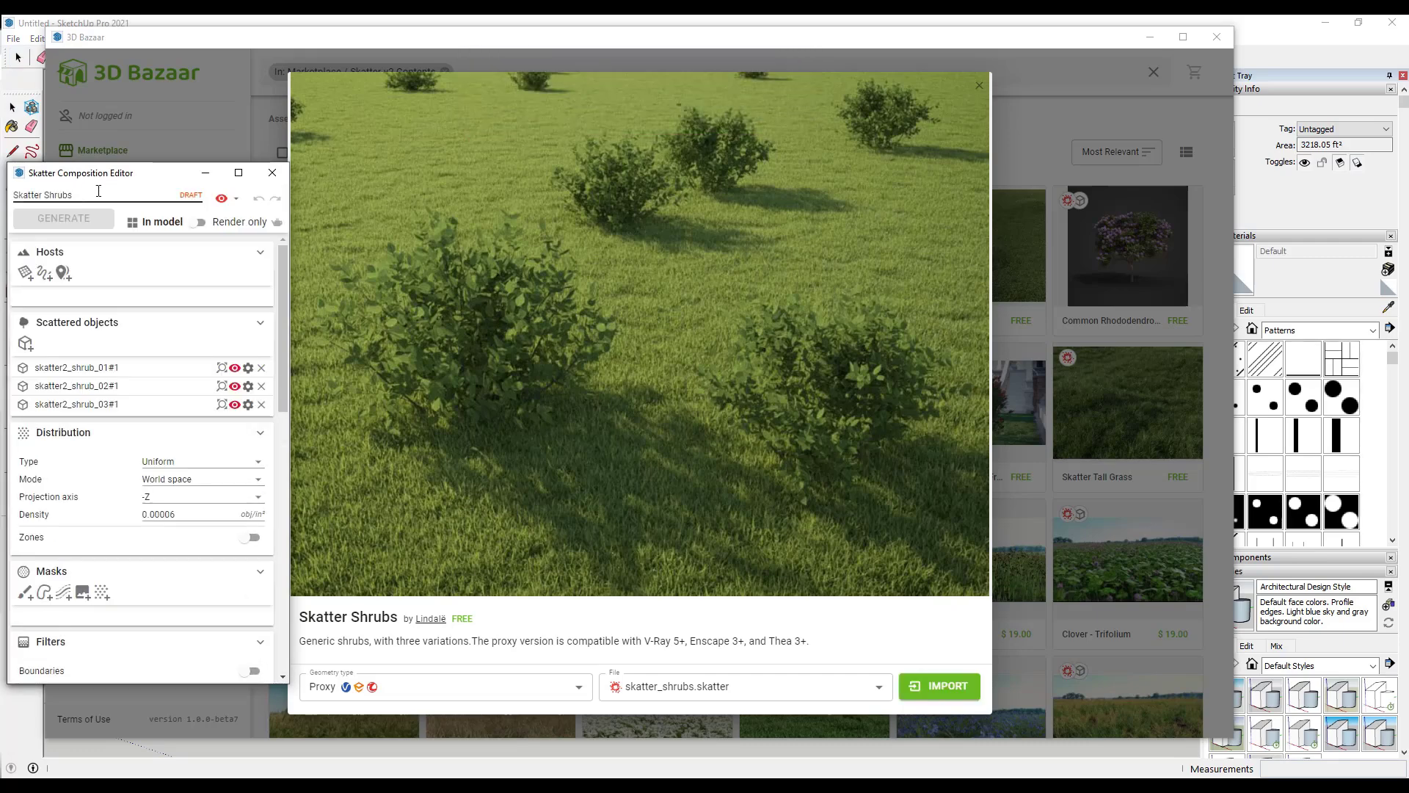
left_click_drag(98, 191, 10, 190)
Close 3D Bazaar and make the new rectangle's face a group.
left_click(1217, 37)
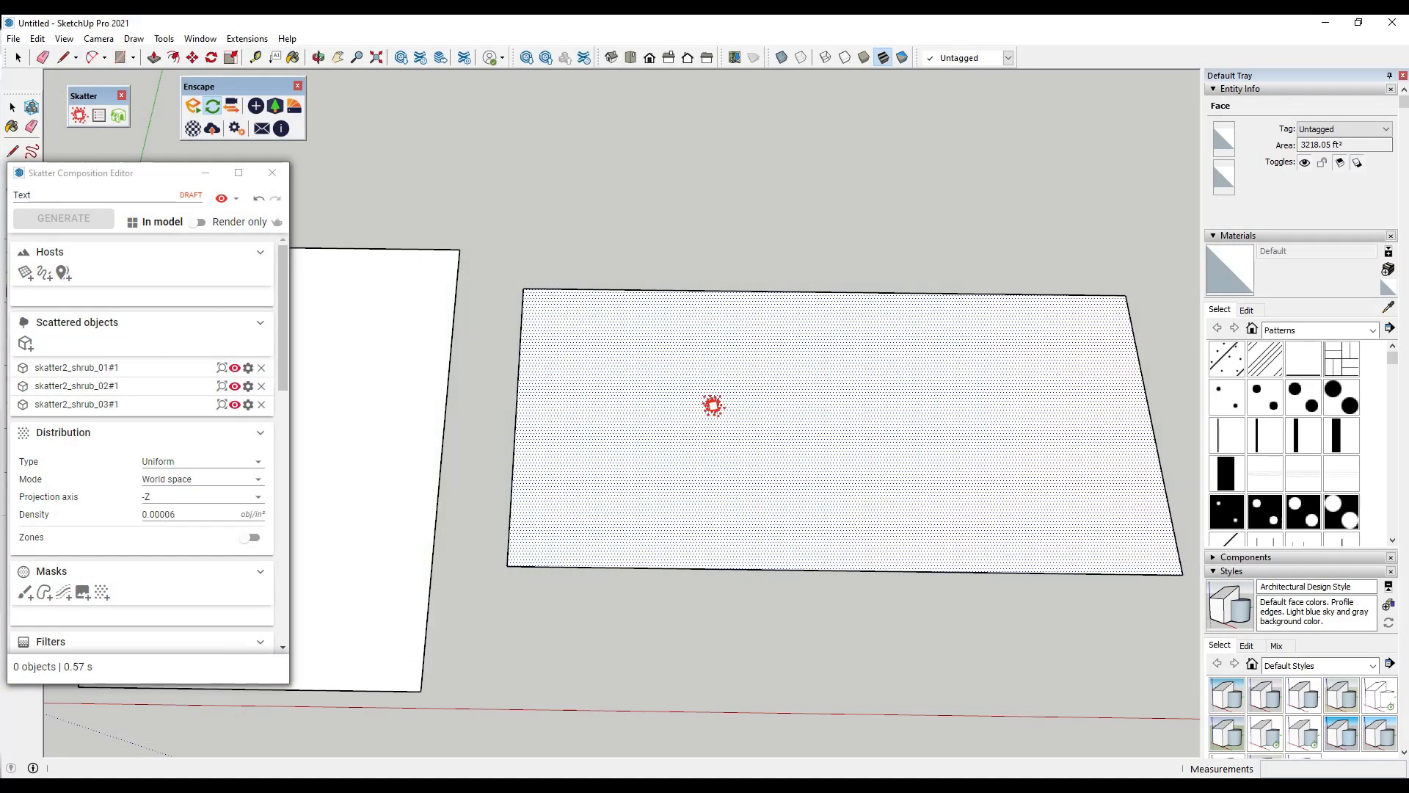
right_click(706, 400)
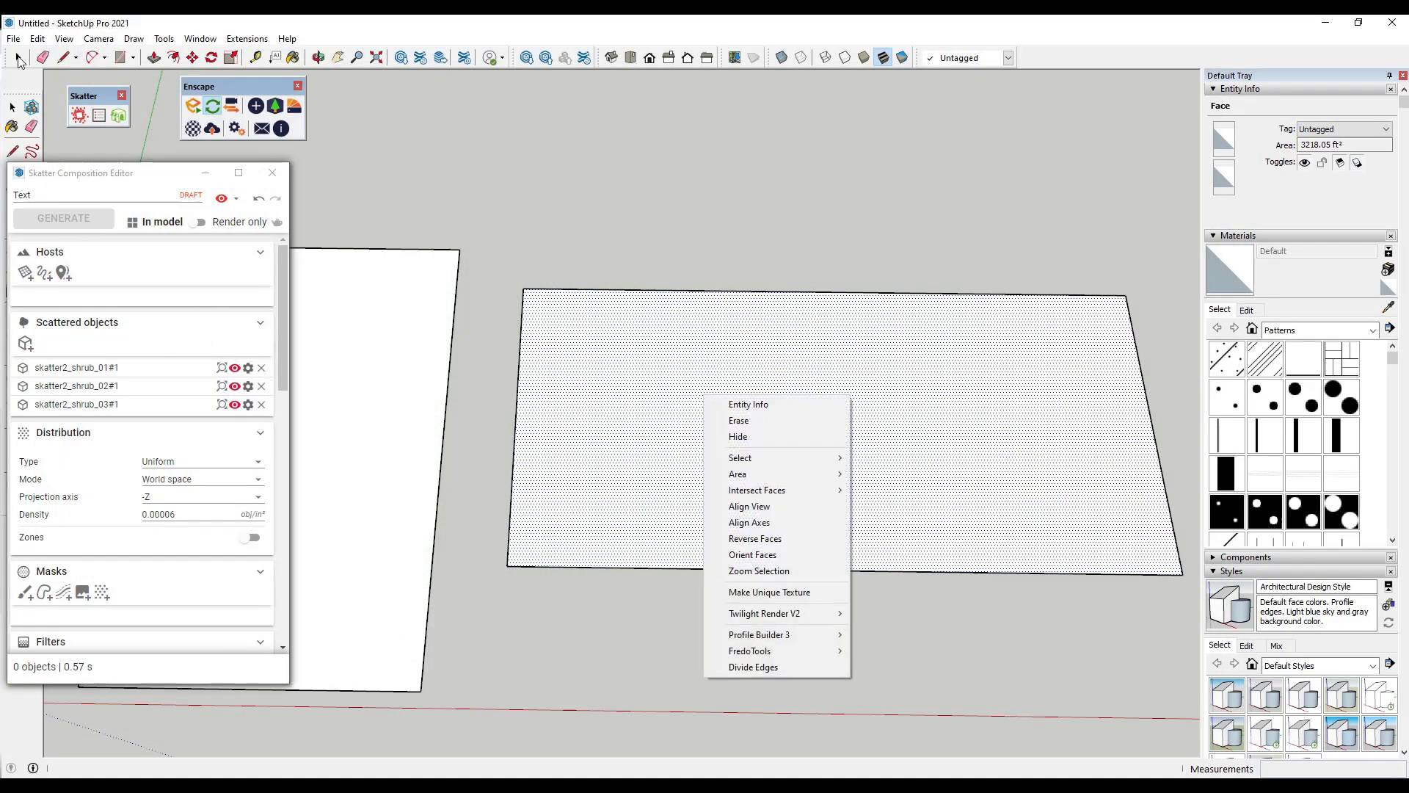
left_click(18, 60)
left_click(19, 59)
right_click(712, 398)
left_click(780, 523)
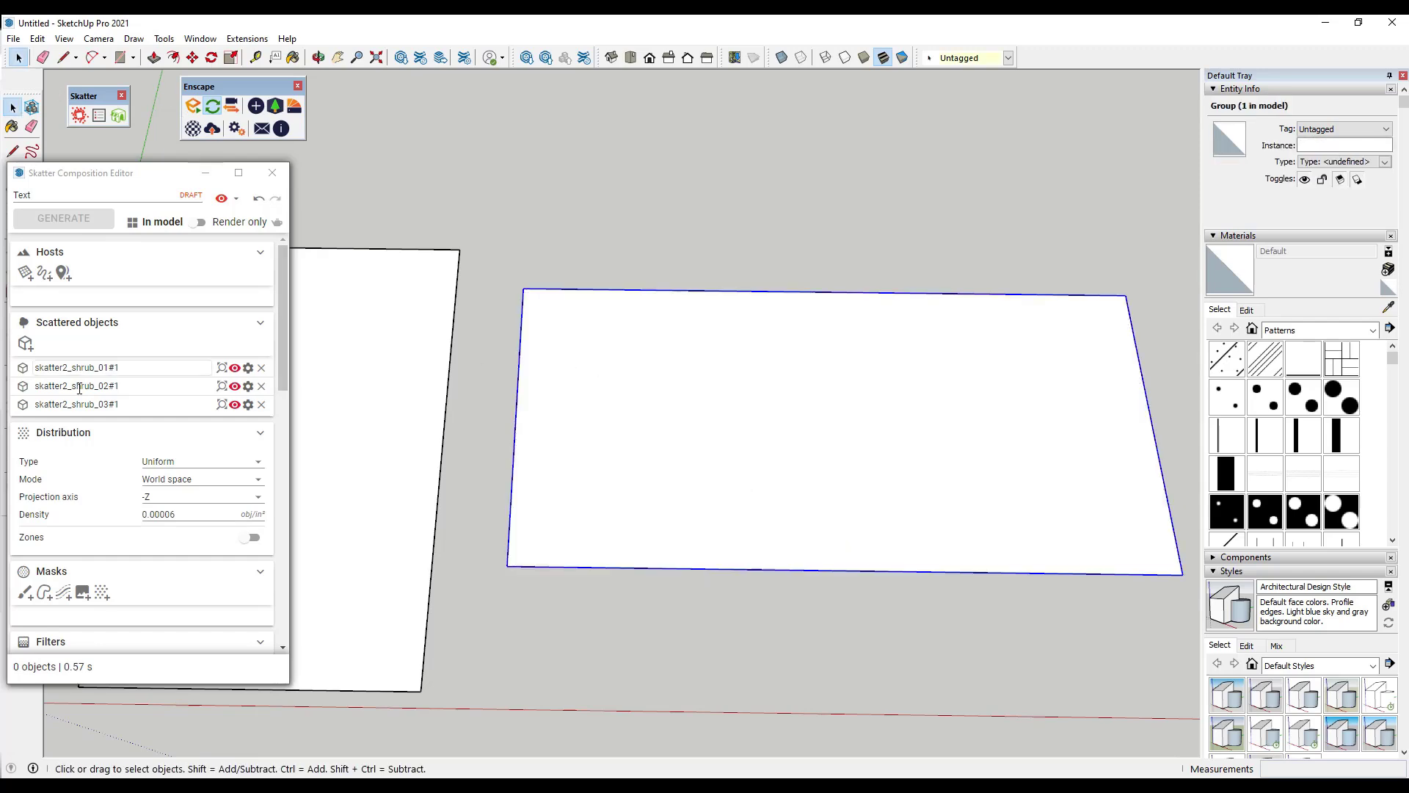
Pick the grouped rectangle as the Text composition's host surface, previewing 32 shrubs.
left_click(25, 273)
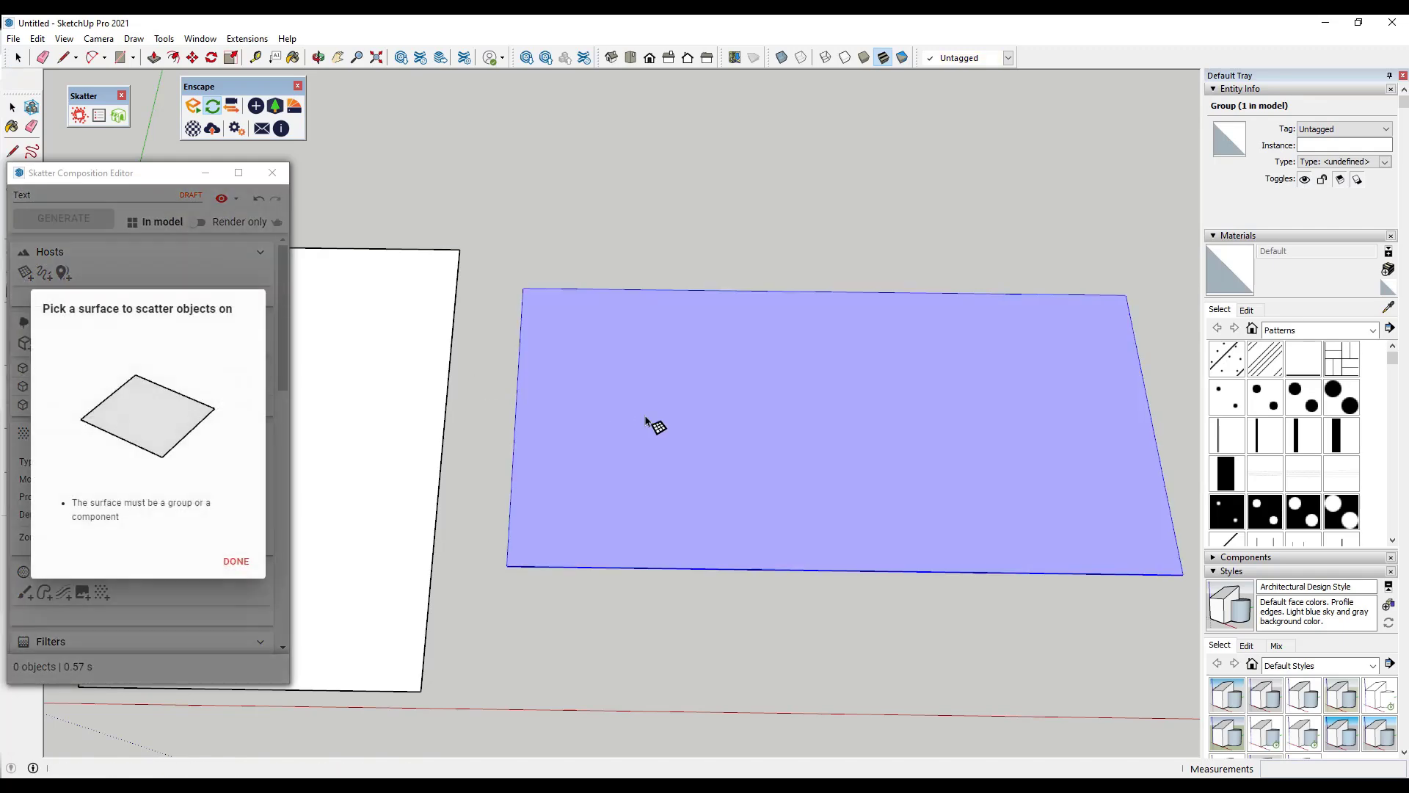
left_click(647, 419)
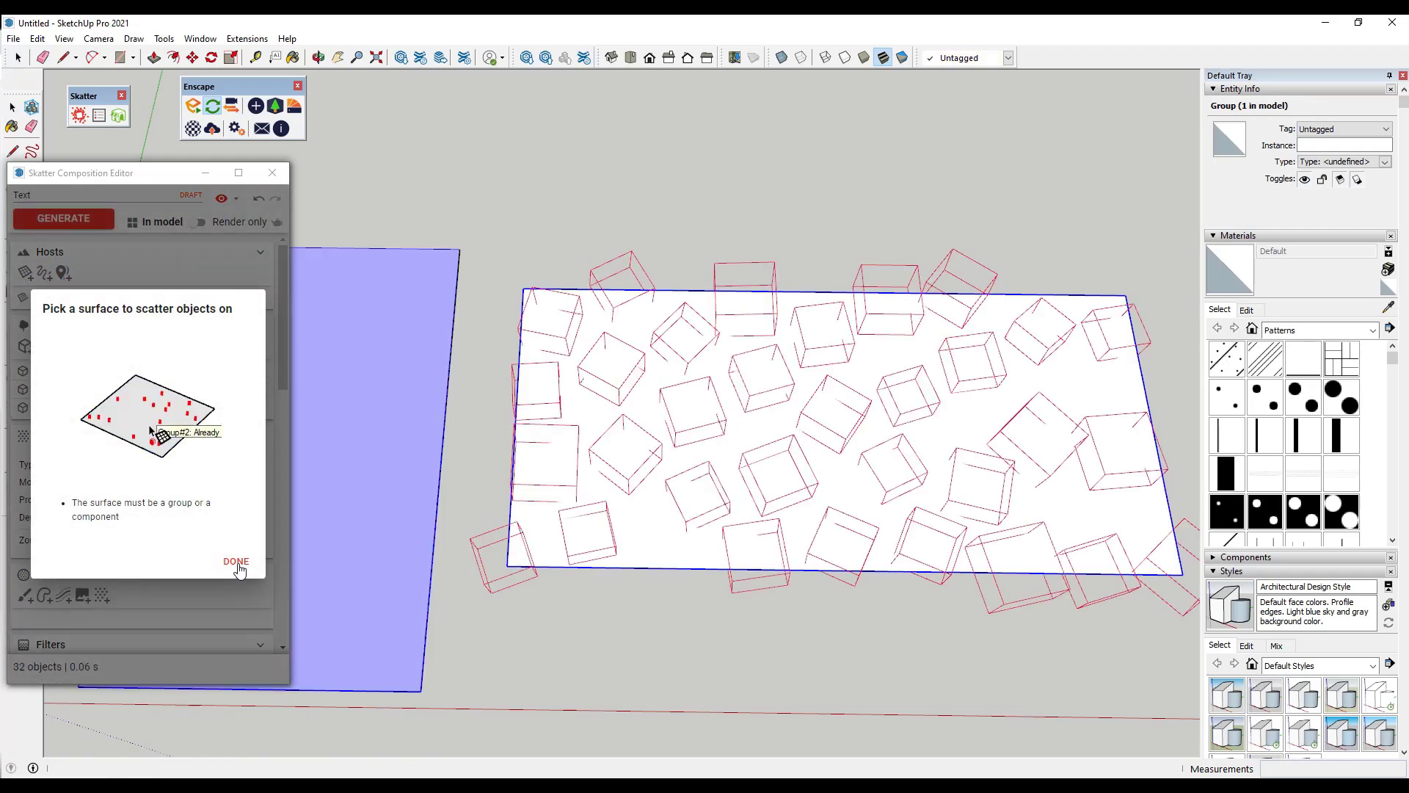
left_click(236, 563)
scroll(93, 453, "down", 4)
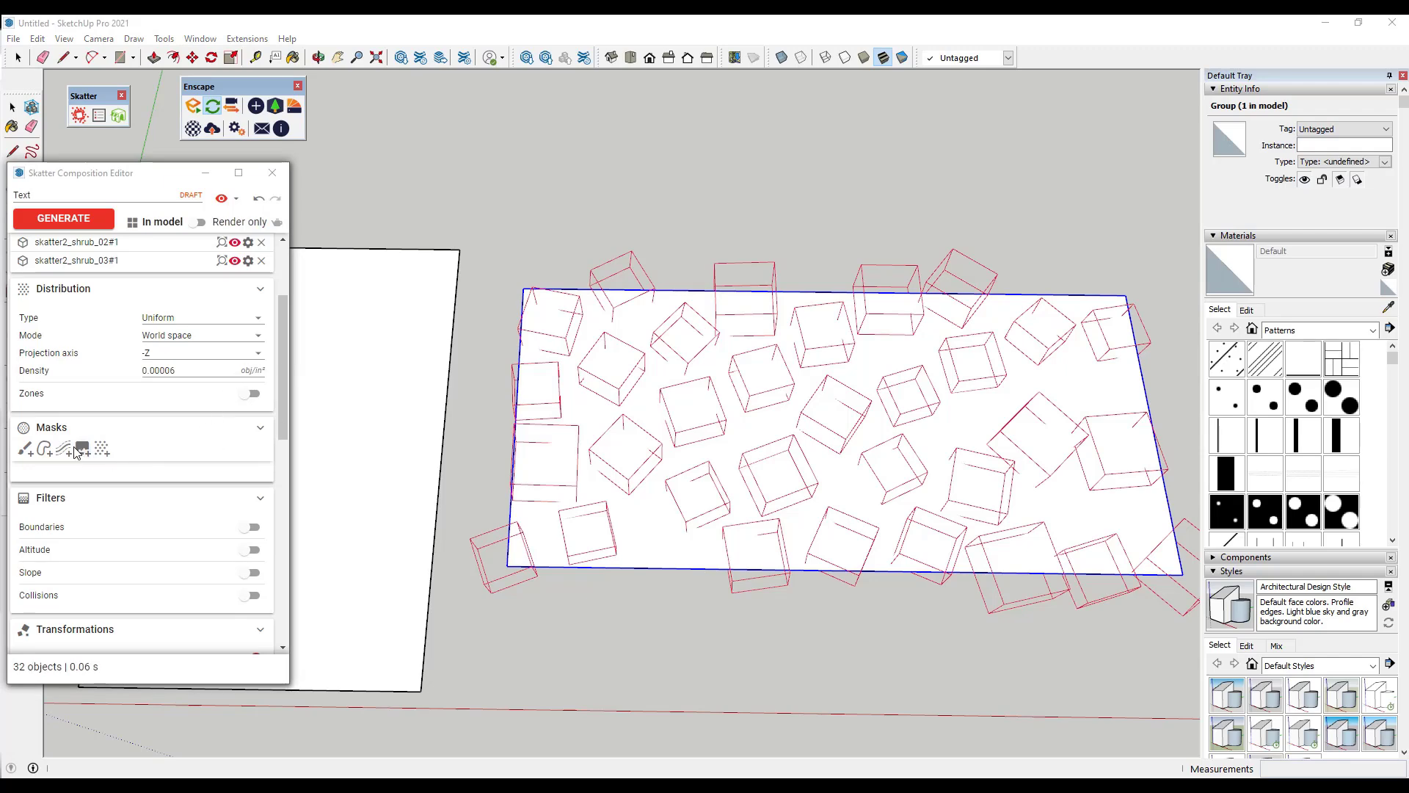
Add Image.jpg as an image mask and enable Display the texture.
left_click(76, 452)
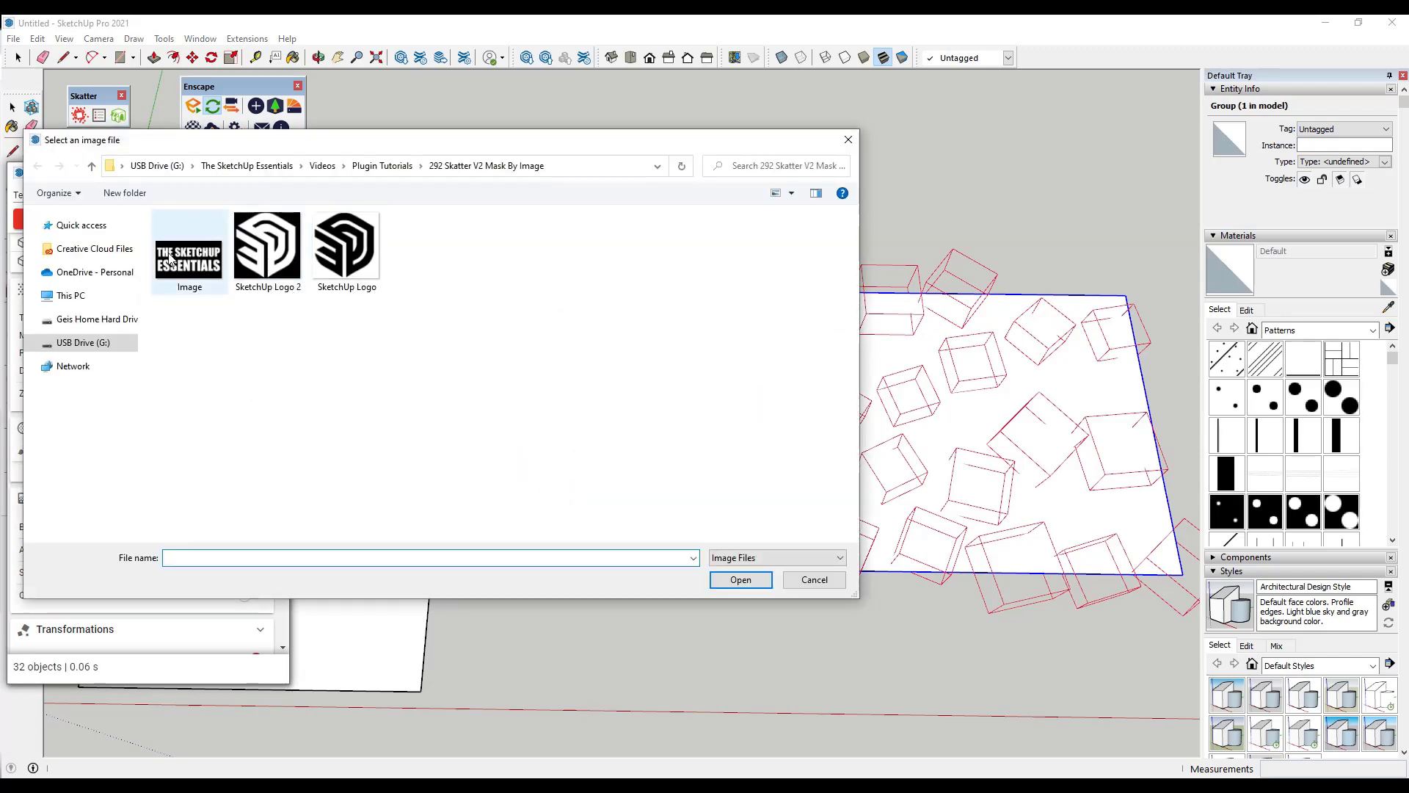
double_click(169, 258)
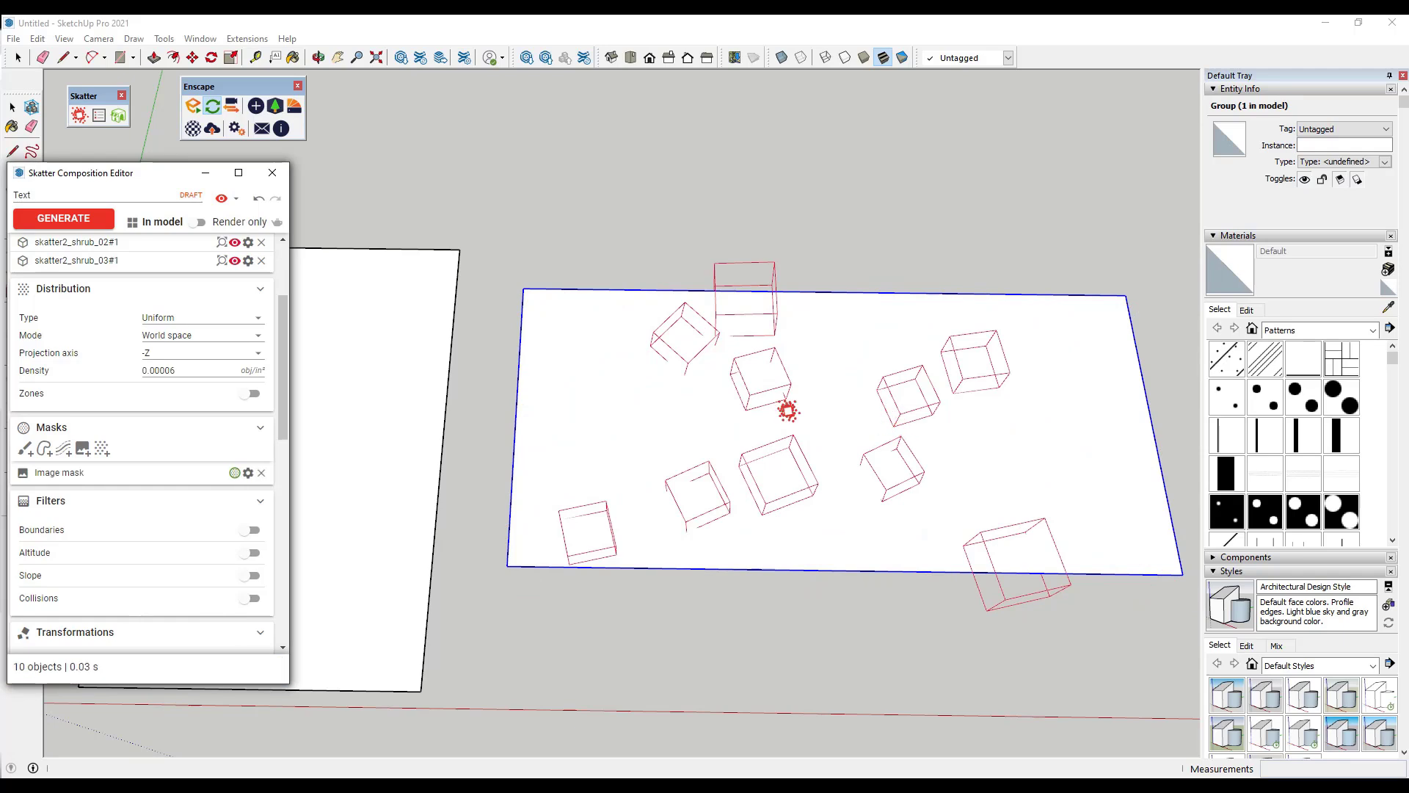
left_click(248, 473)
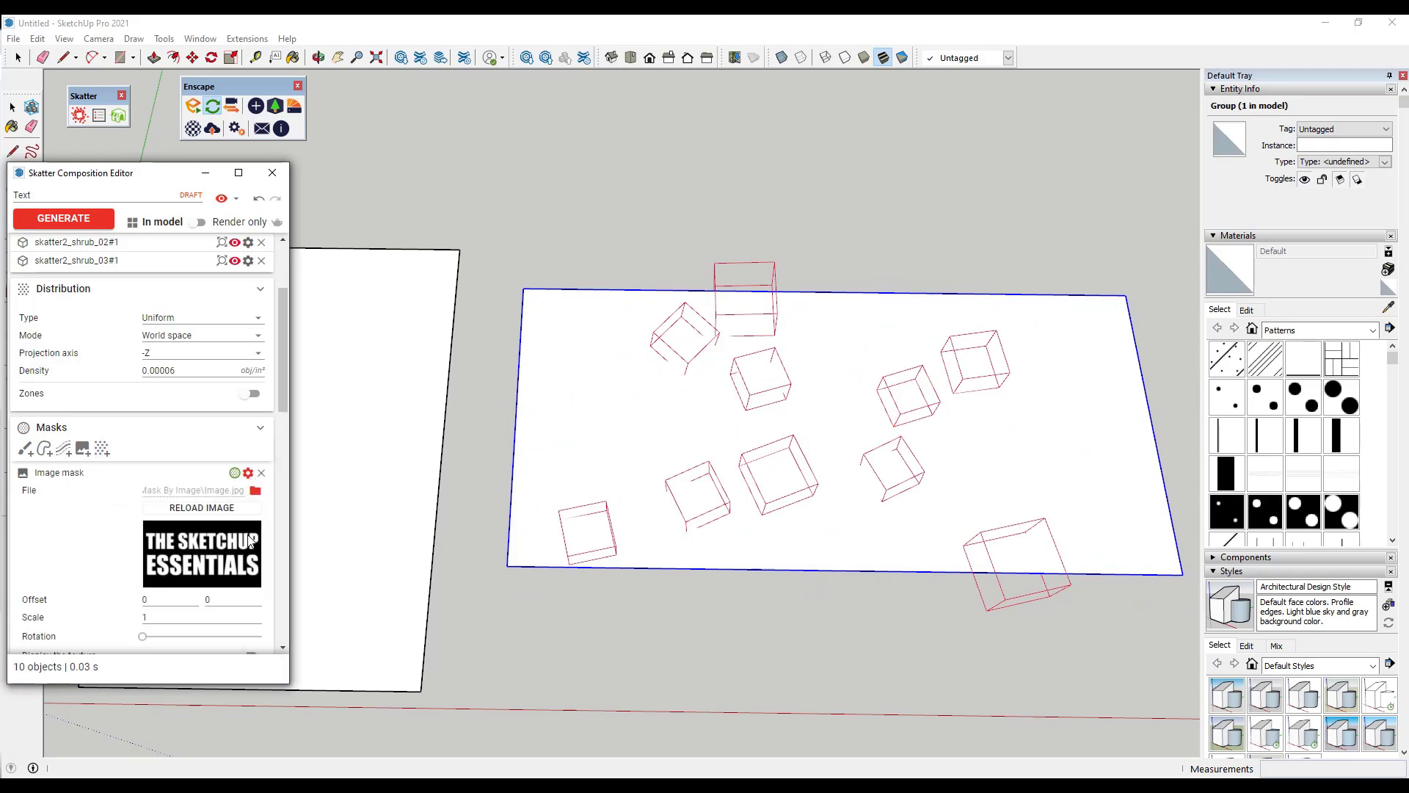
scroll(250, 529, "down", 2)
left_click(250, 509)
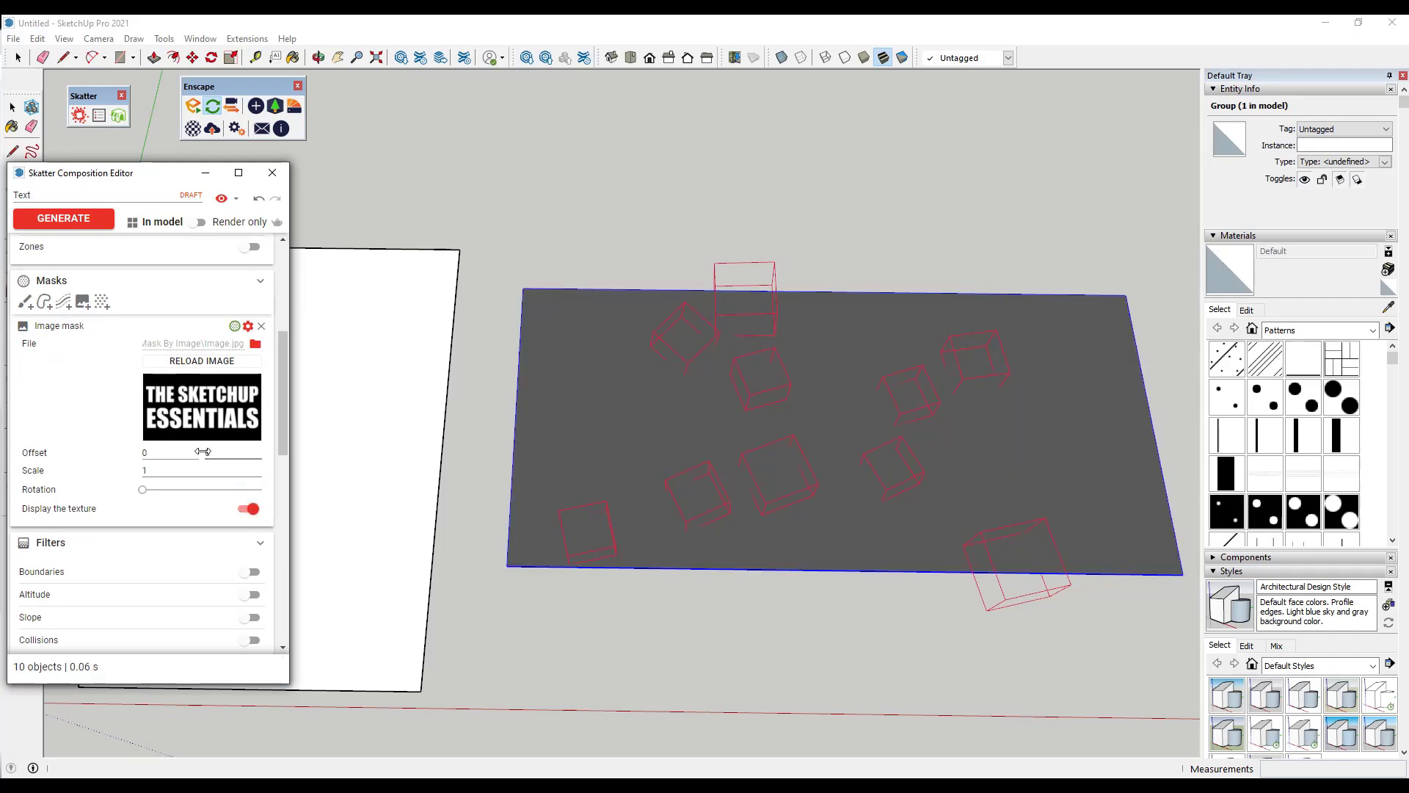
Set the Text composition's random scale X to min 5 and max 10.
scroll(176, 426, "up", 1)
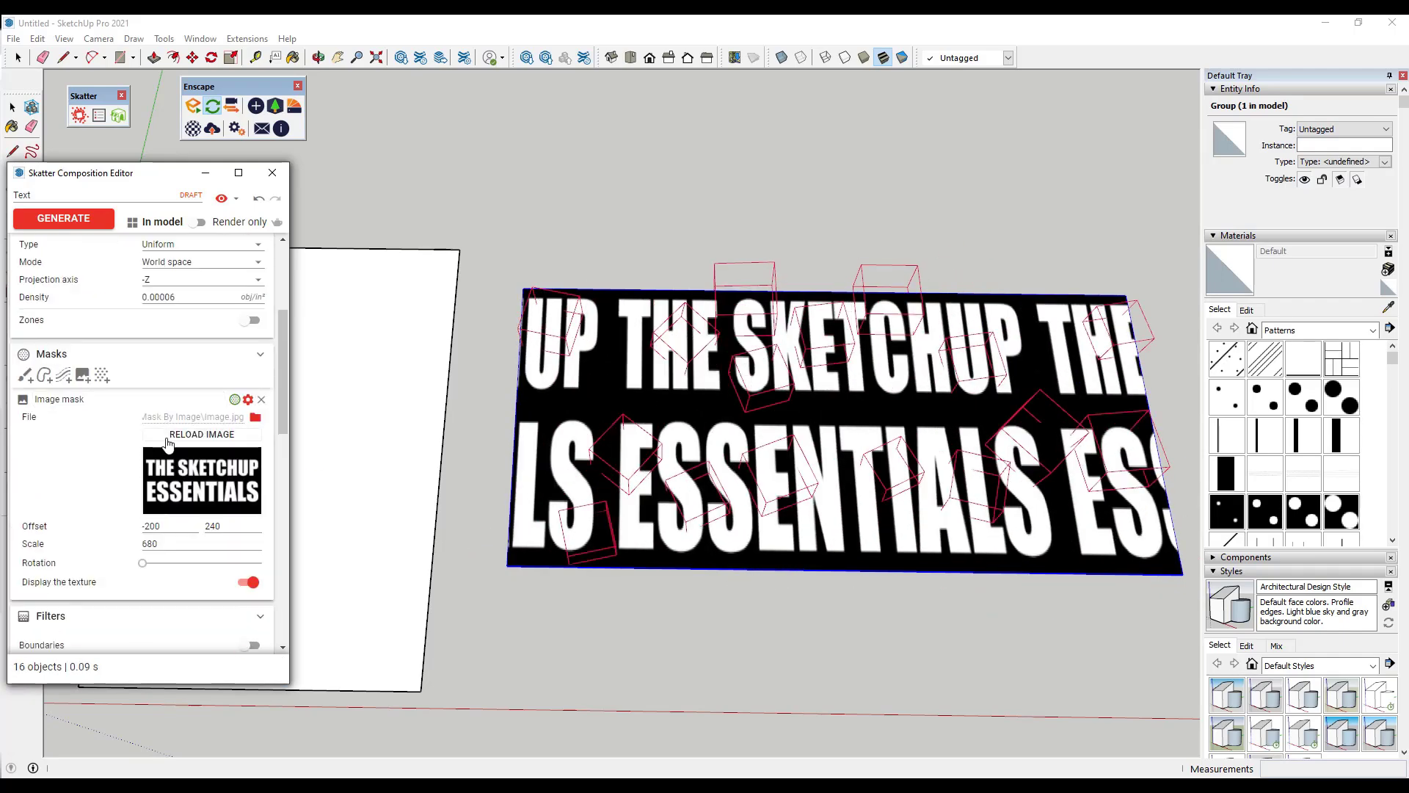
scroll(168, 441, "up", 1)
scroll(169, 429, "down", 4)
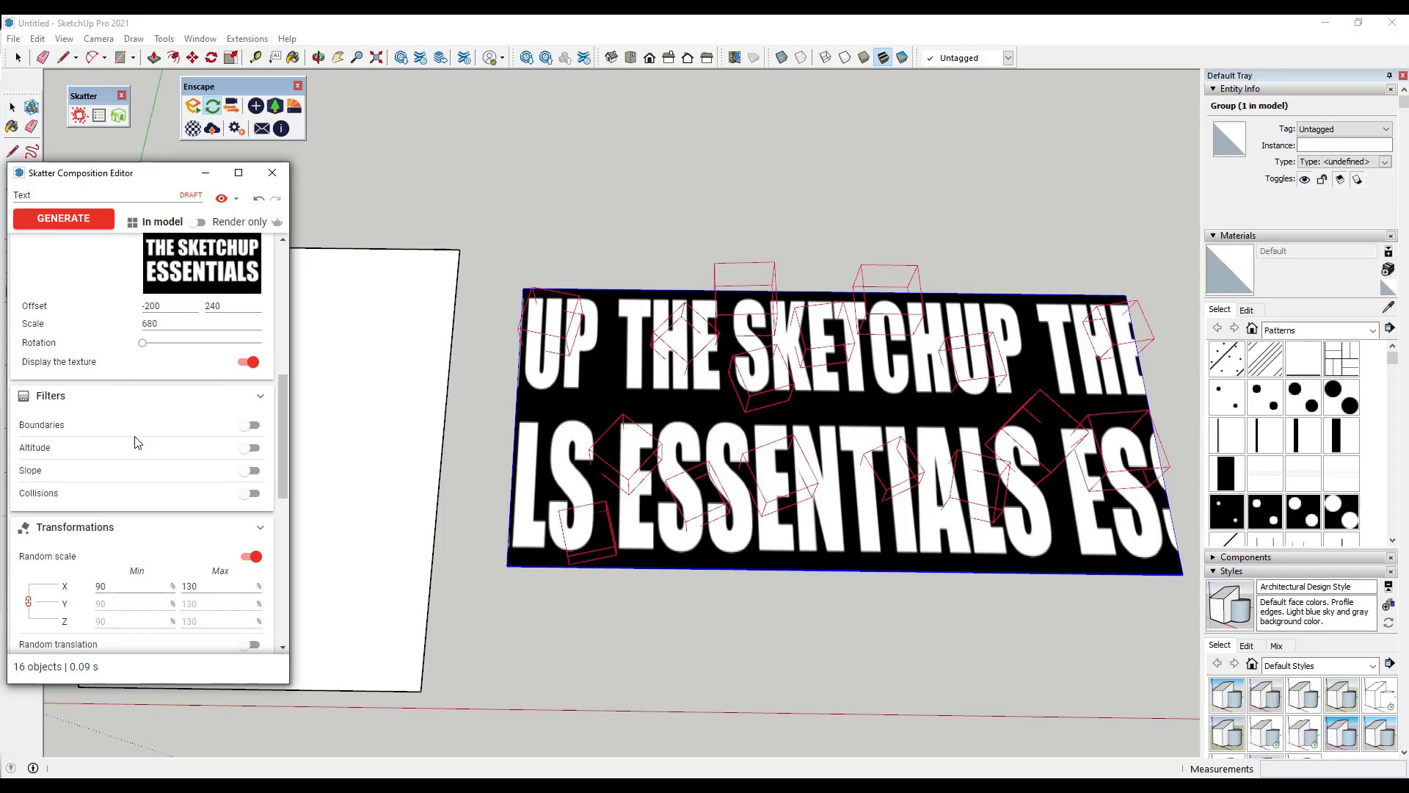
scroll(134, 448, "down", 1)
scroll(126, 513, "down", 2)
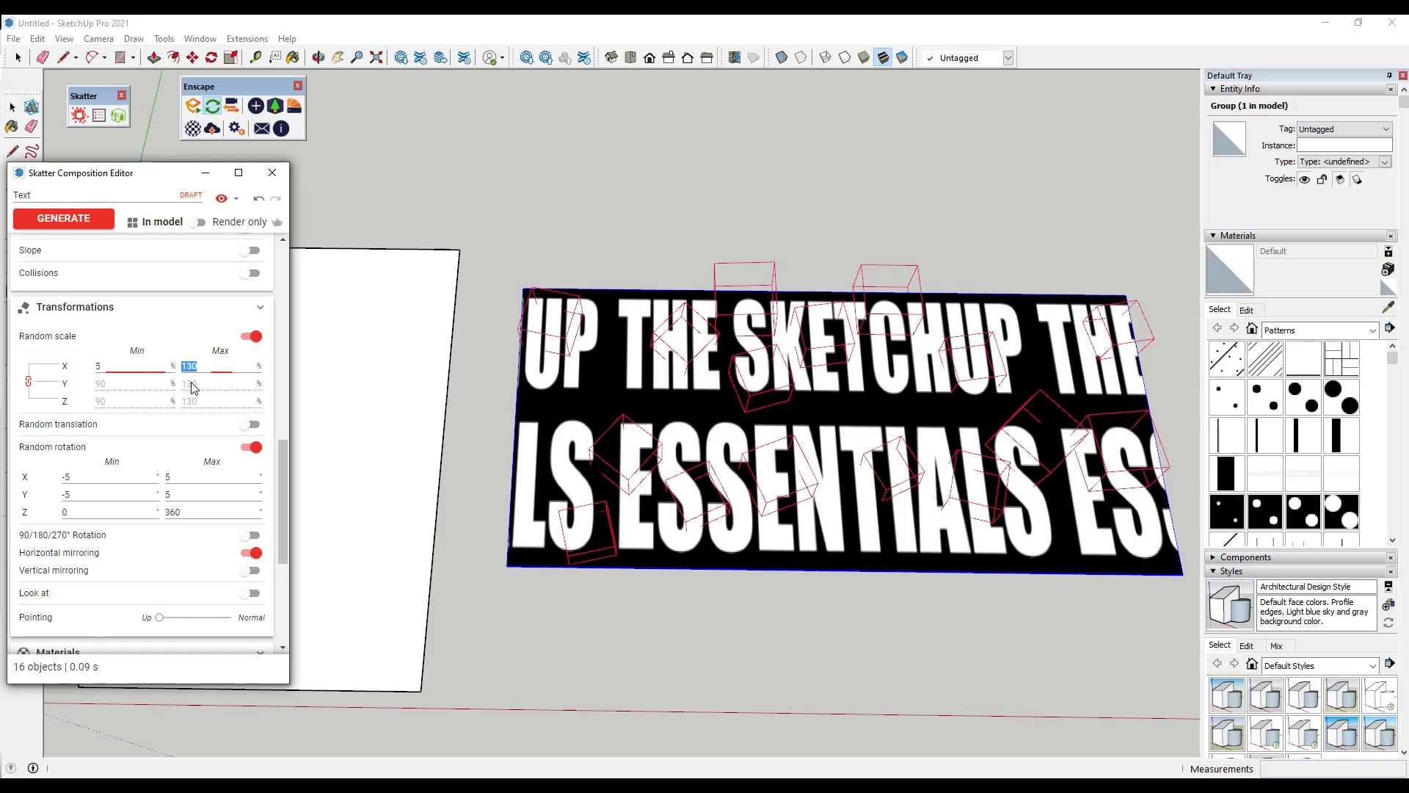
type("5")
key("Tab")
key("Return")
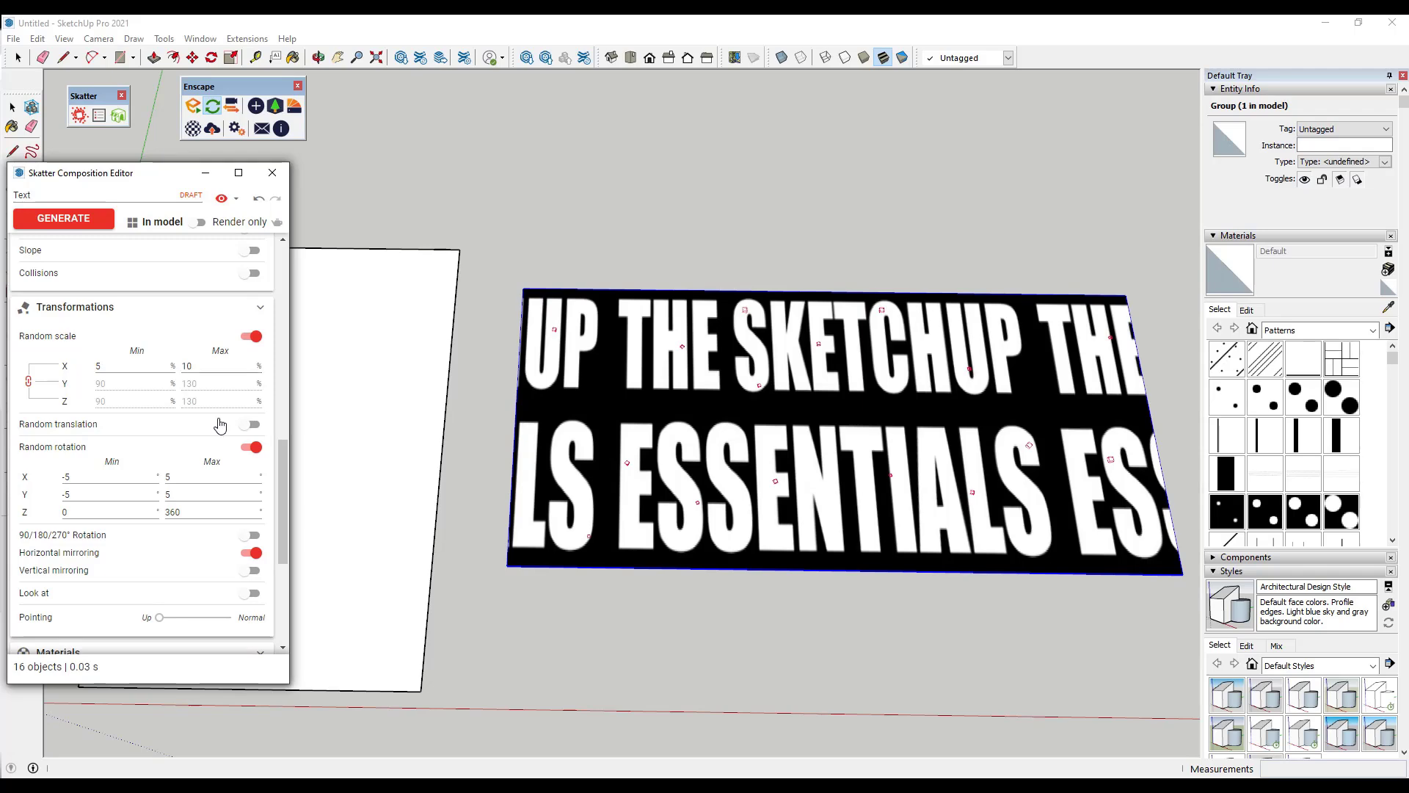
Set the scatter density to 0.01, then raise it to 0.019 for 4,294 shrubs.
scroll(191, 461, "up", 10)
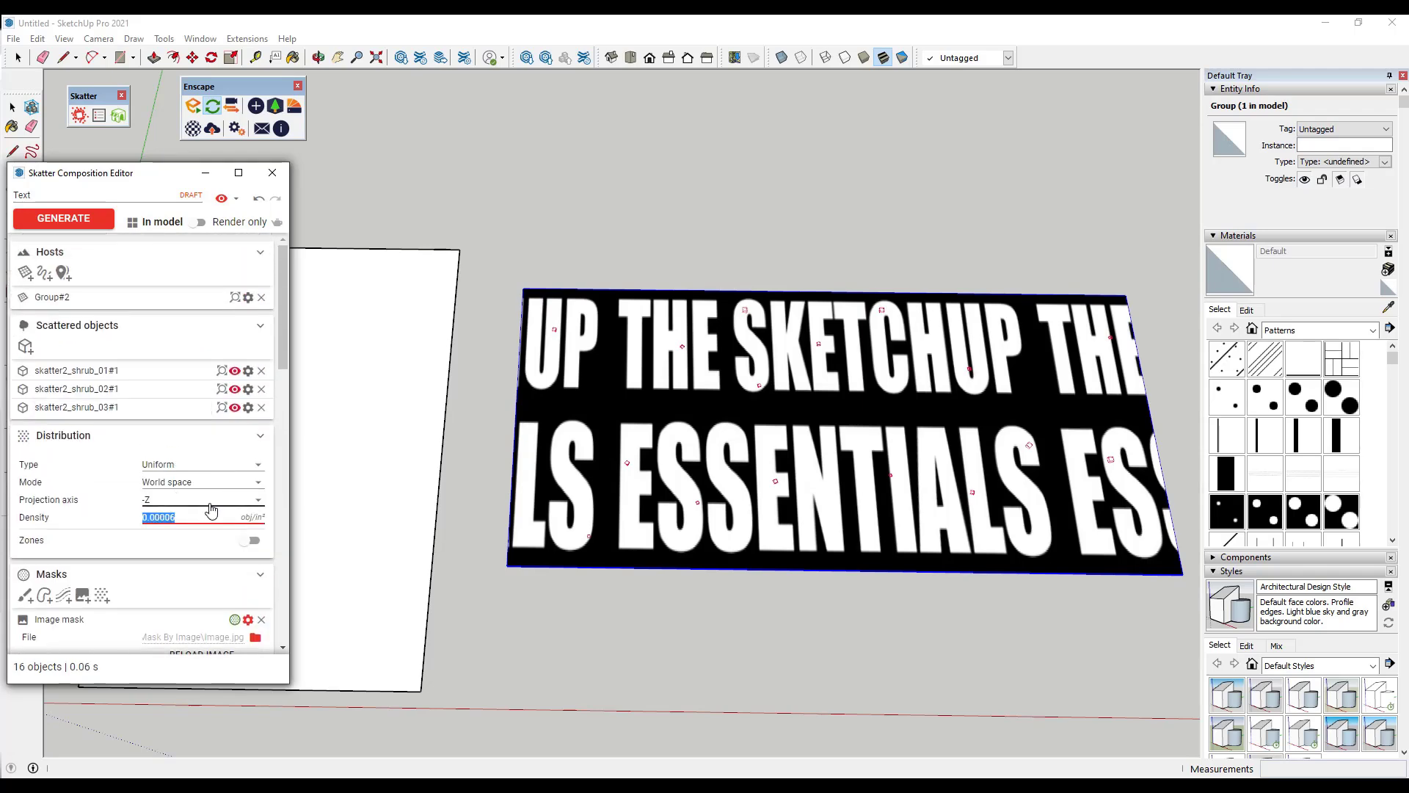
key("Return")
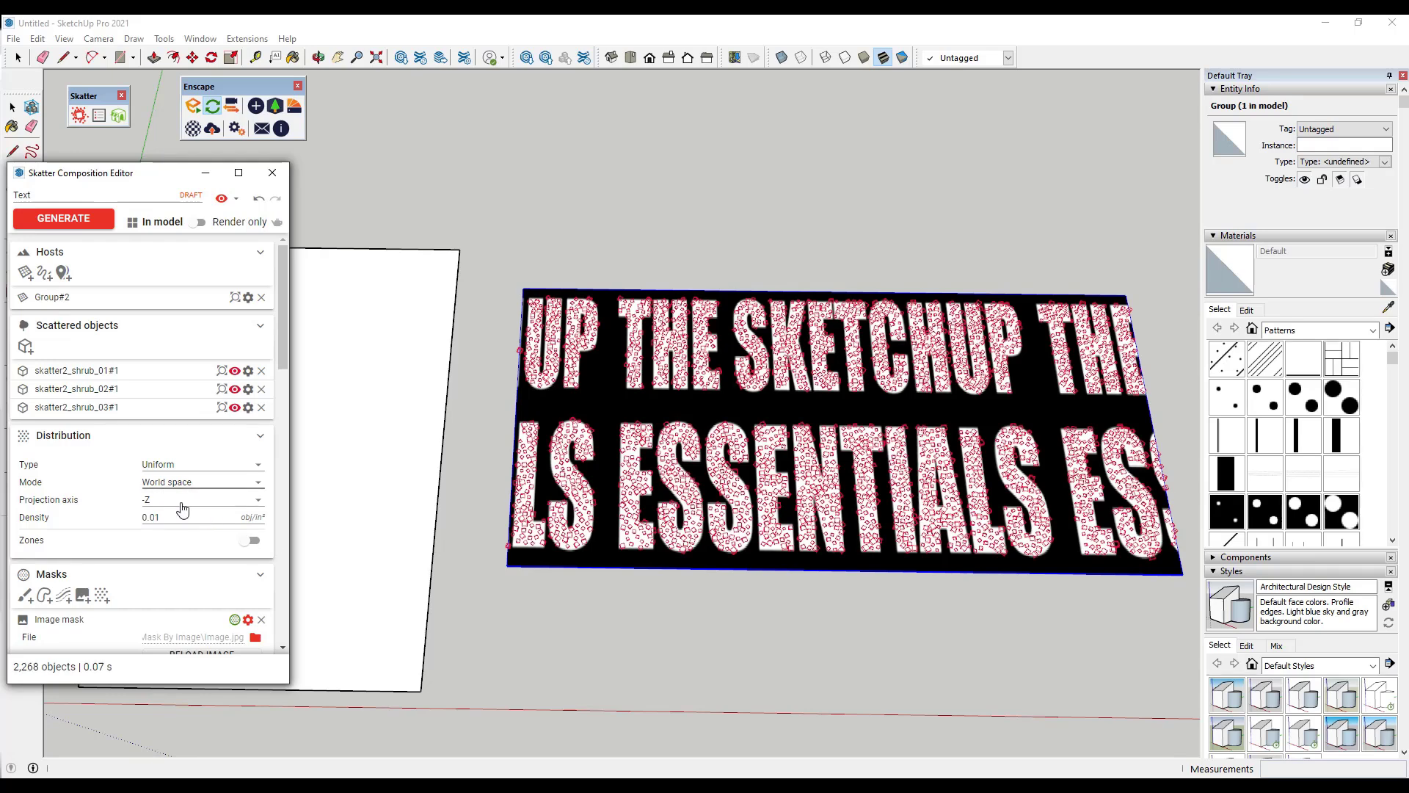
left_click_drag(200, 511, 168, 518)
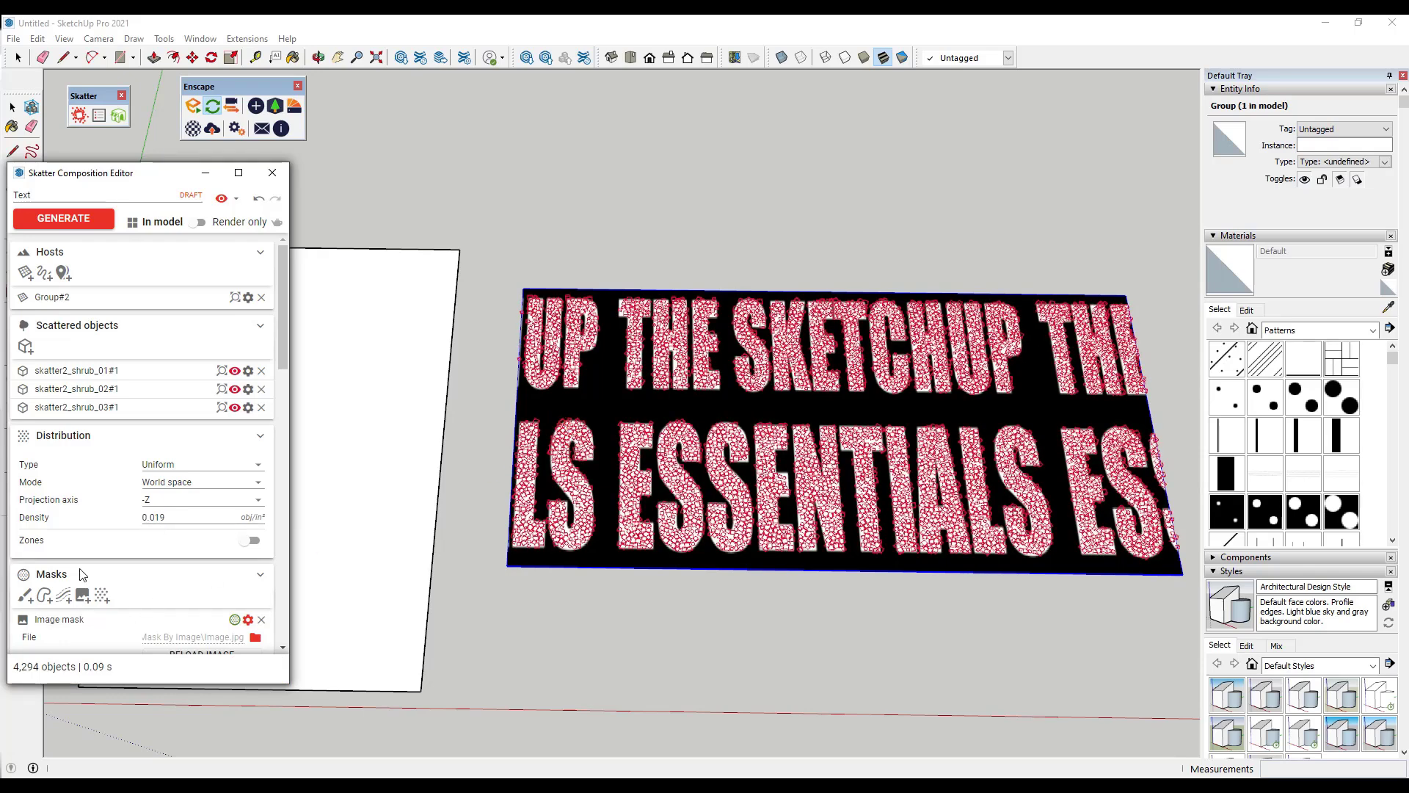
Paint a mask over the left and right ends of the repeated text.
left_click(25, 599)
mouse_move(545, 301)
left_mouse_down()
mouse_move(588, 330)
mouse_move(581, 514)
mouse_move(558, 544)
left_mouse_up()
left_click_drag(1079, 301, 1123, 565)
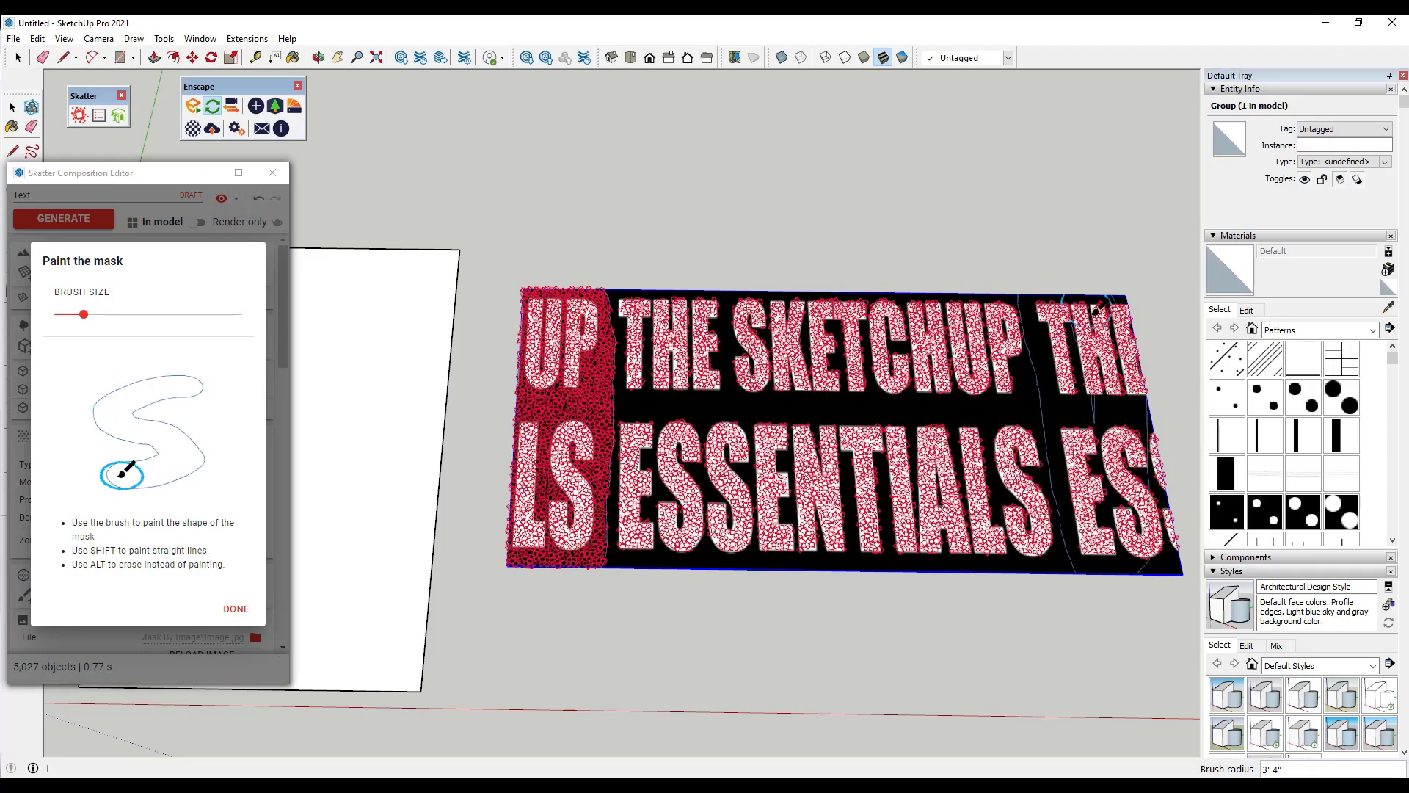
left_click(237, 609)
Invert the paint mask, set the scatter to Render only, and generate 3,026 shrubs.
scroll(147, 506, "down", 2)
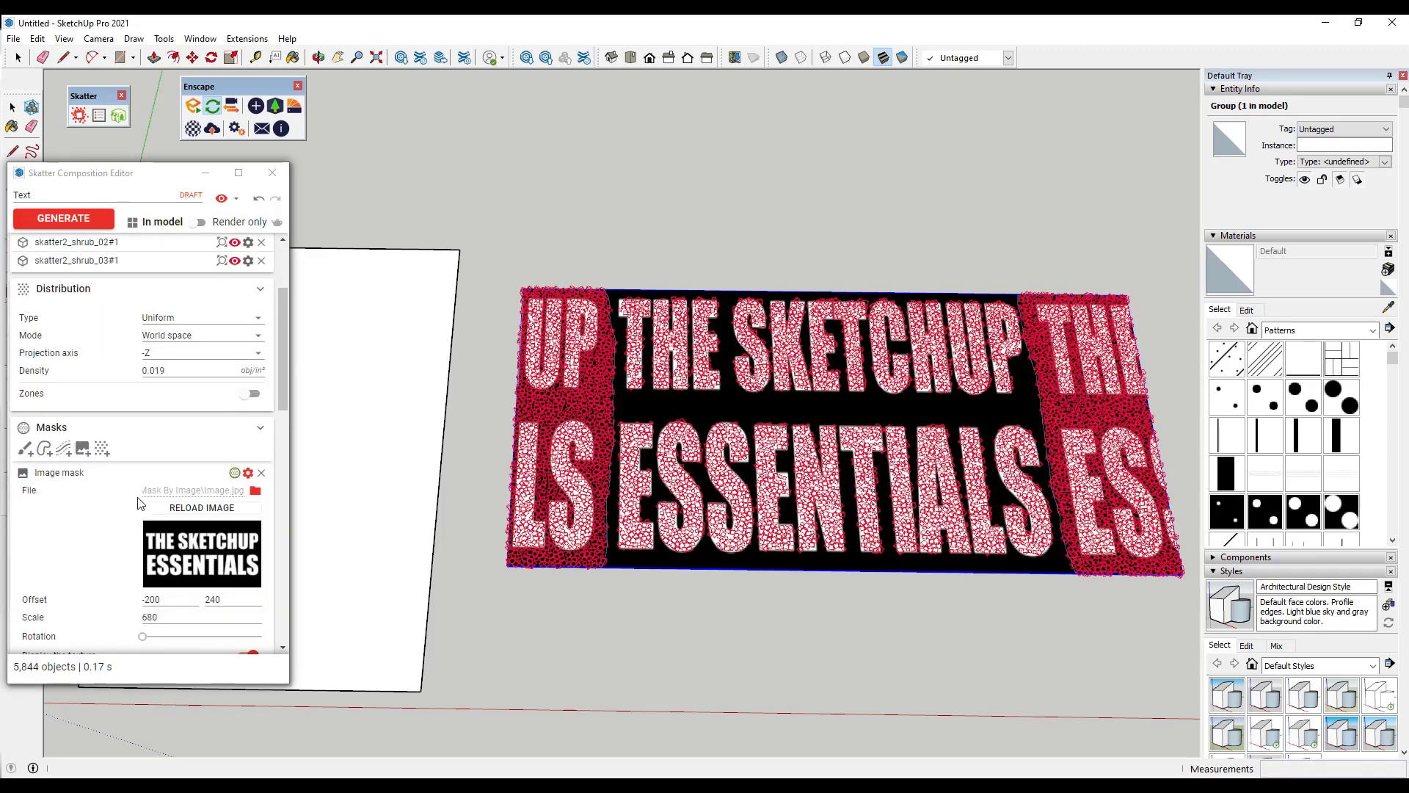
scroll(196, 491, "down", 4)
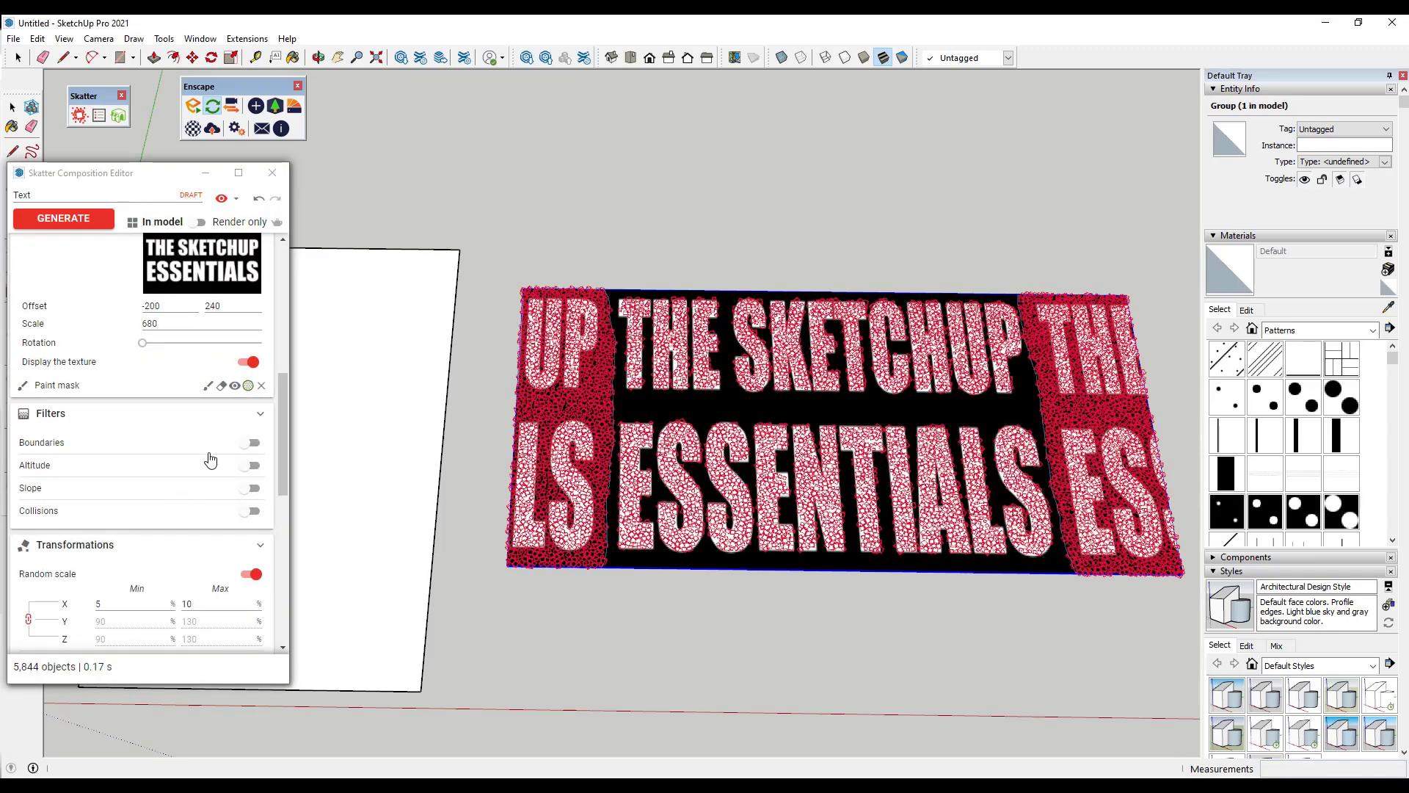
left_click(249, 385)
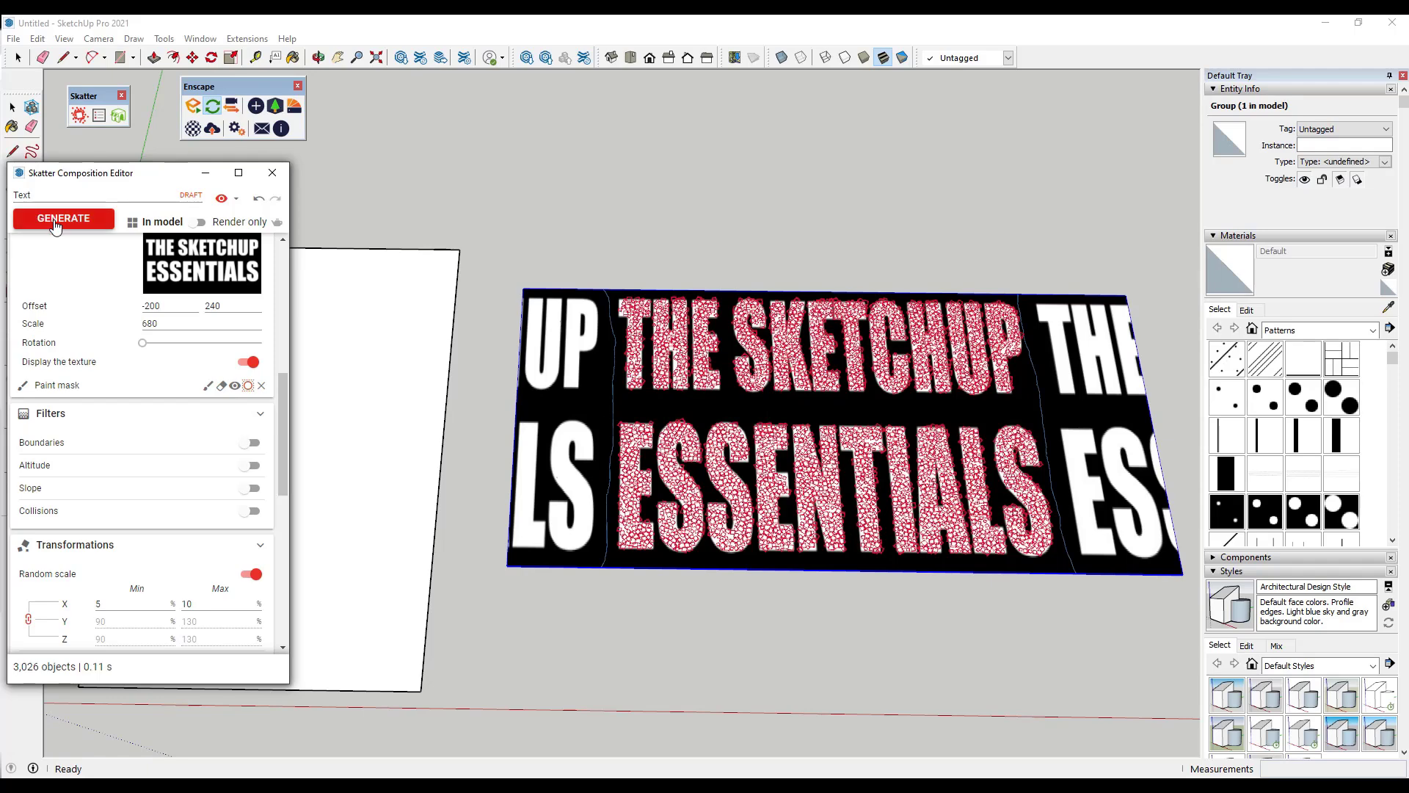
left_click(197, 223)
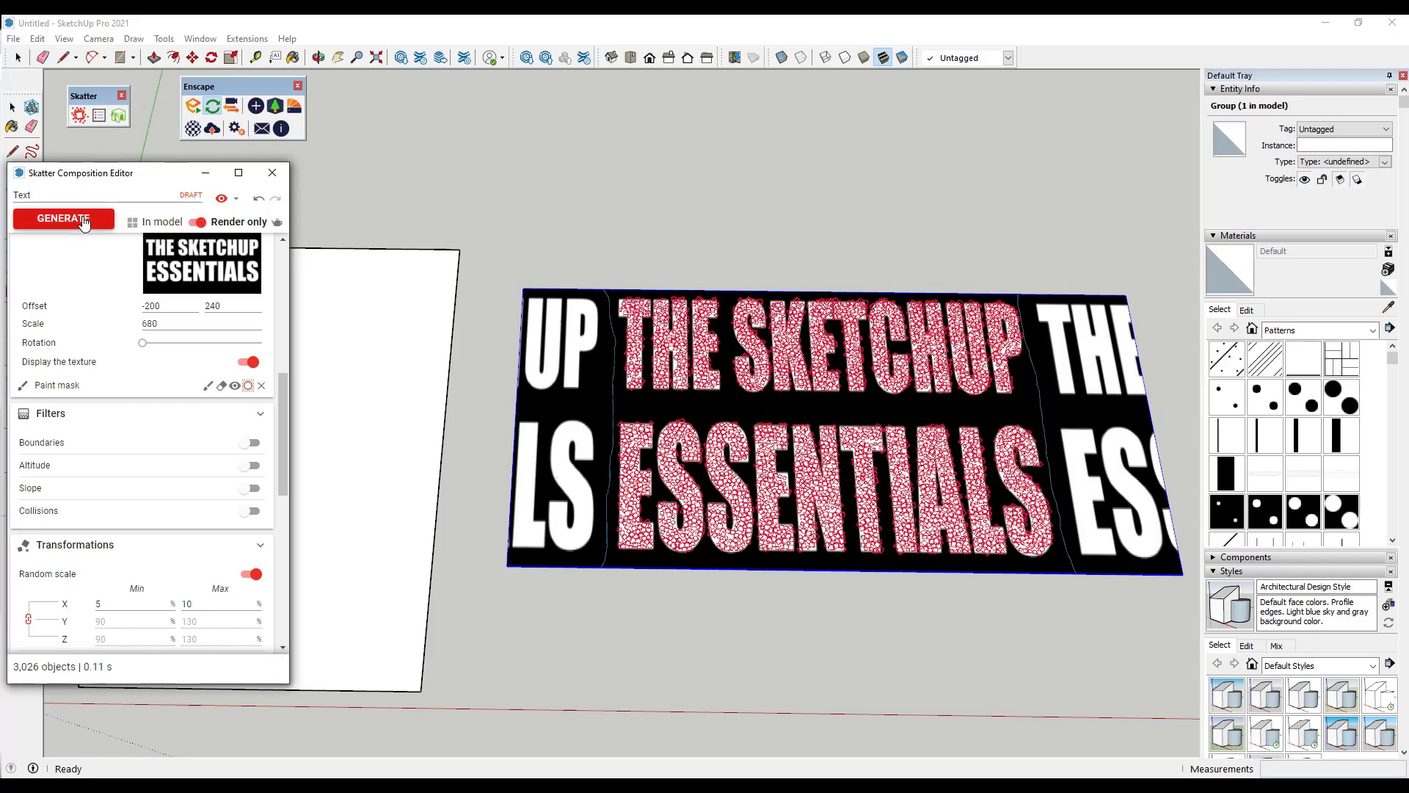
left_click(85, 220)
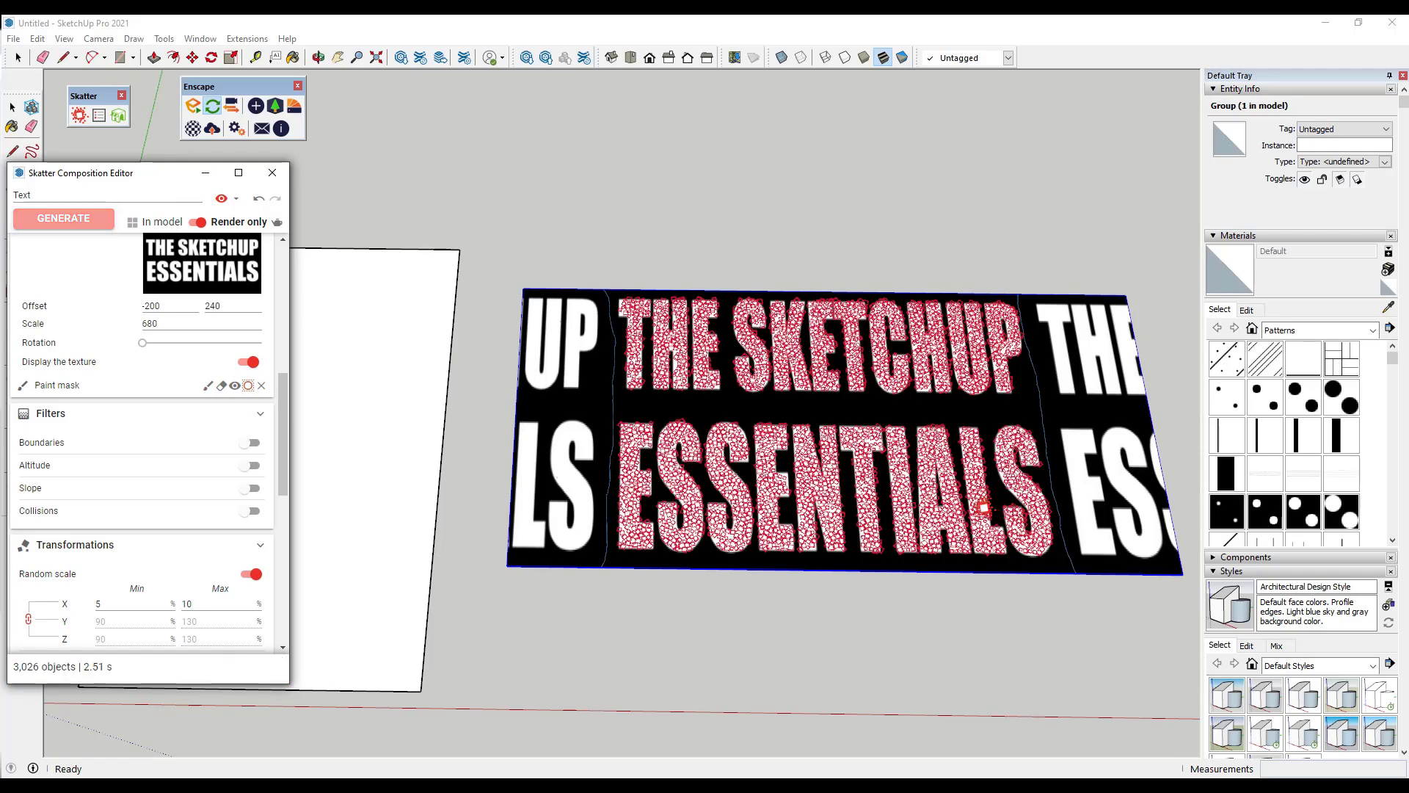
Preview the lettering in Enscape, then raise the Text scatter density to 0.04 and regenerate (6,318 shrubs).
left_click(957, 741)
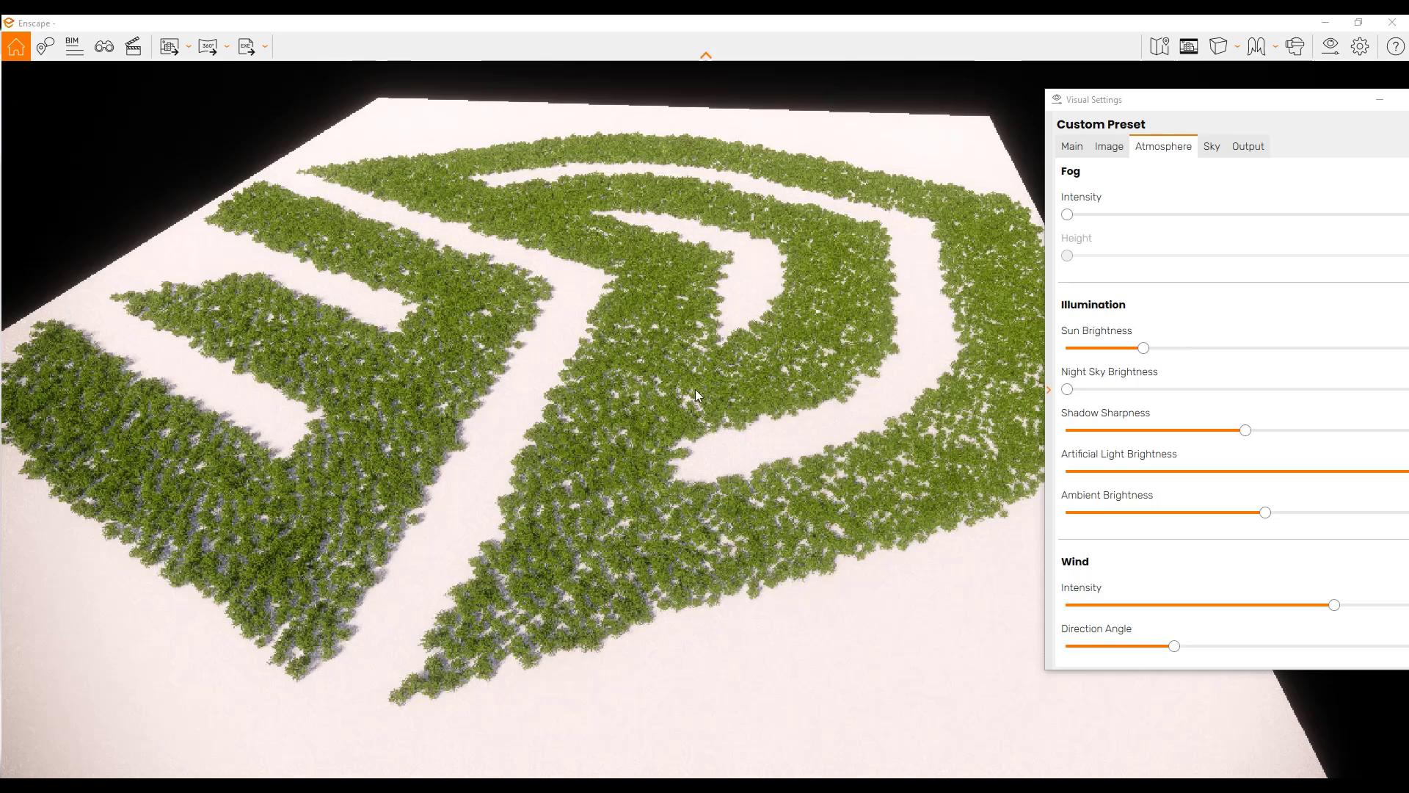
left_click_drag(677, 401, 6, 77)
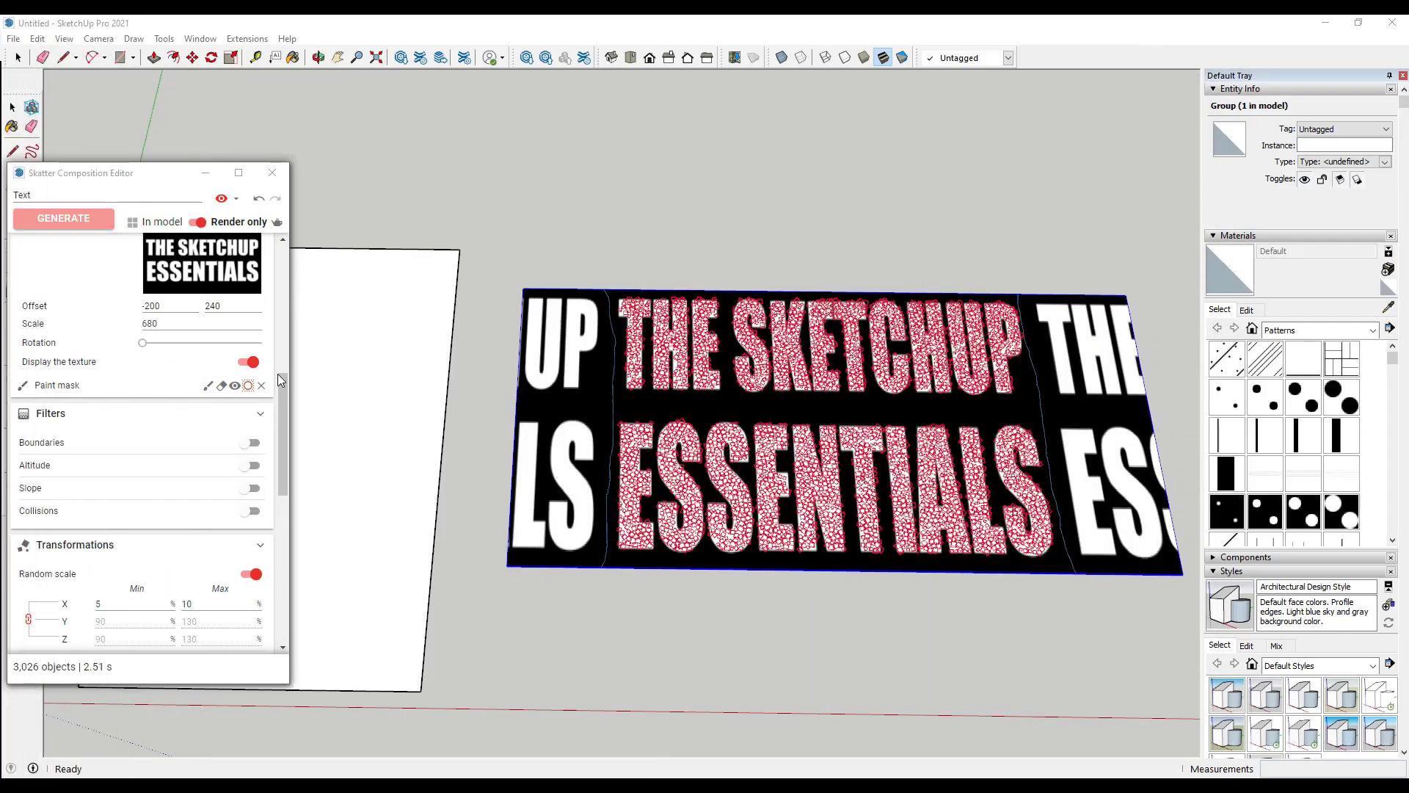
scroll(183, 361, "up", 4)
scroll(183, 361, "up", 2)
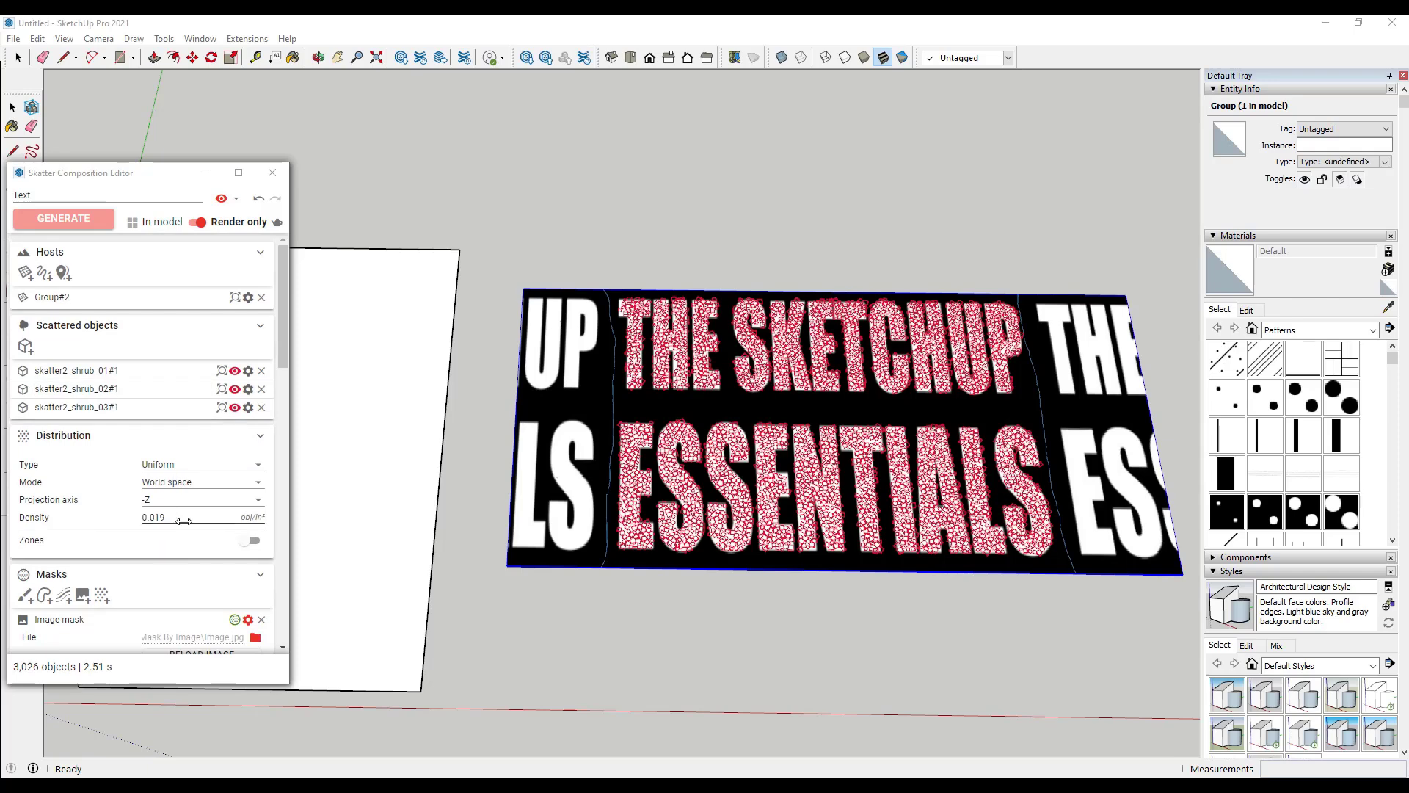
left_click(183, 518)
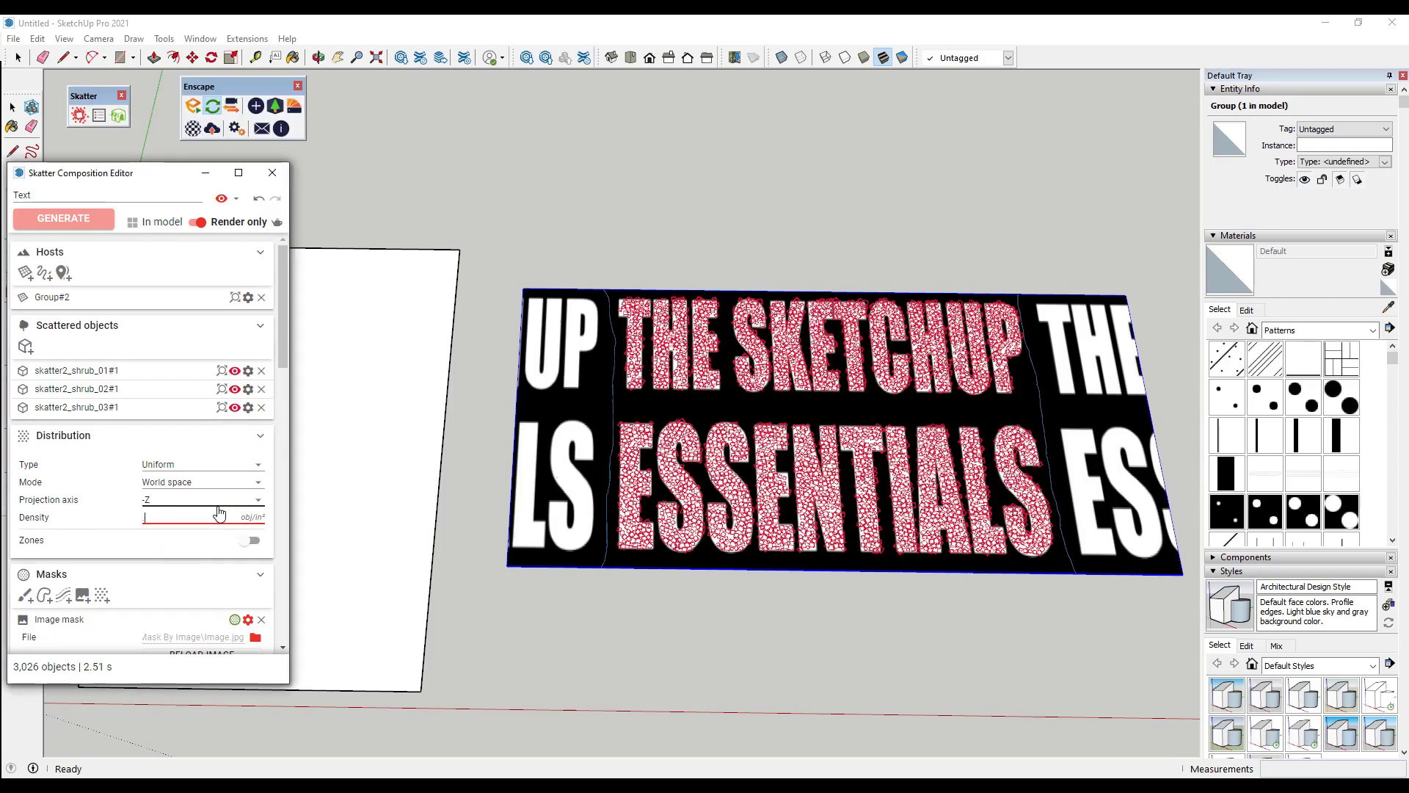
key("Return")
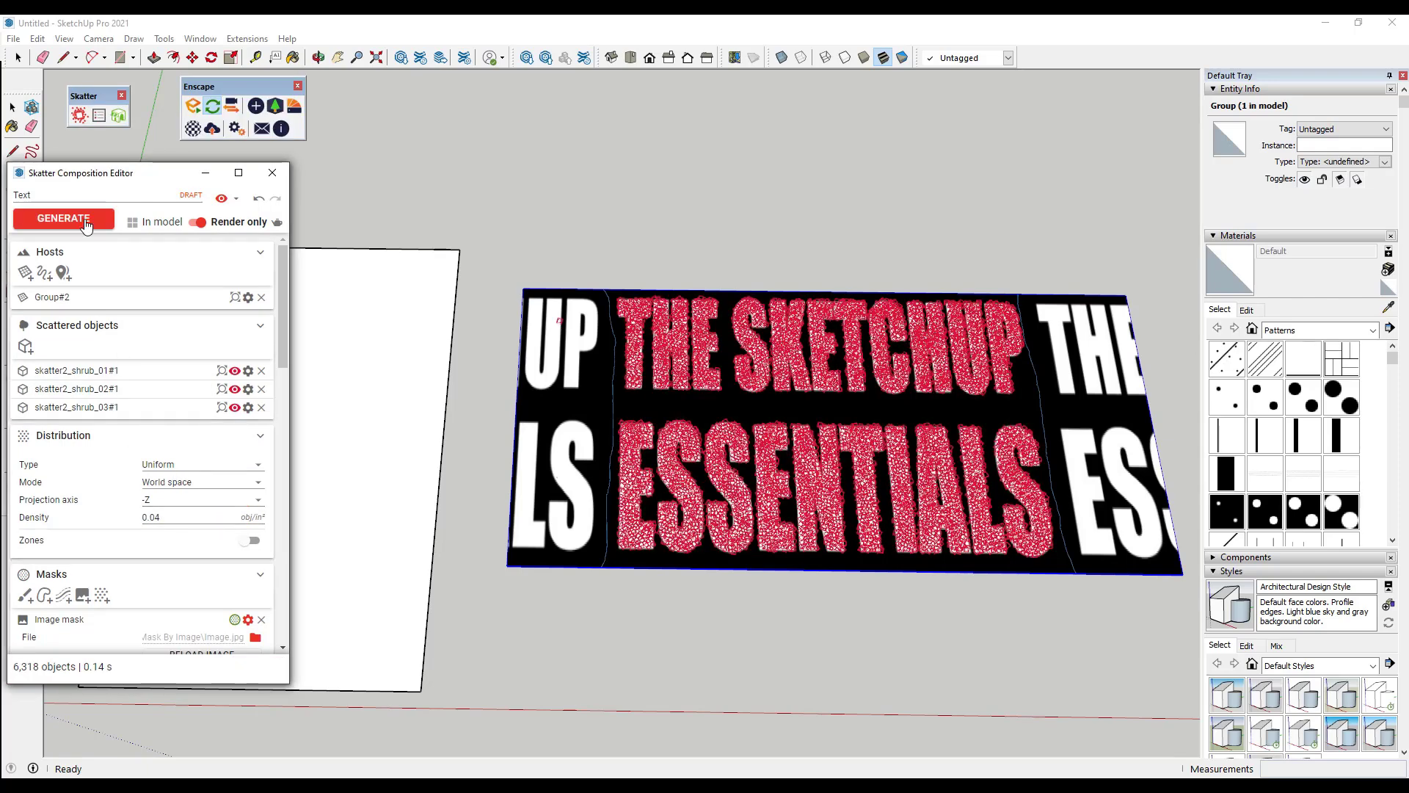
left_click(63, 218)
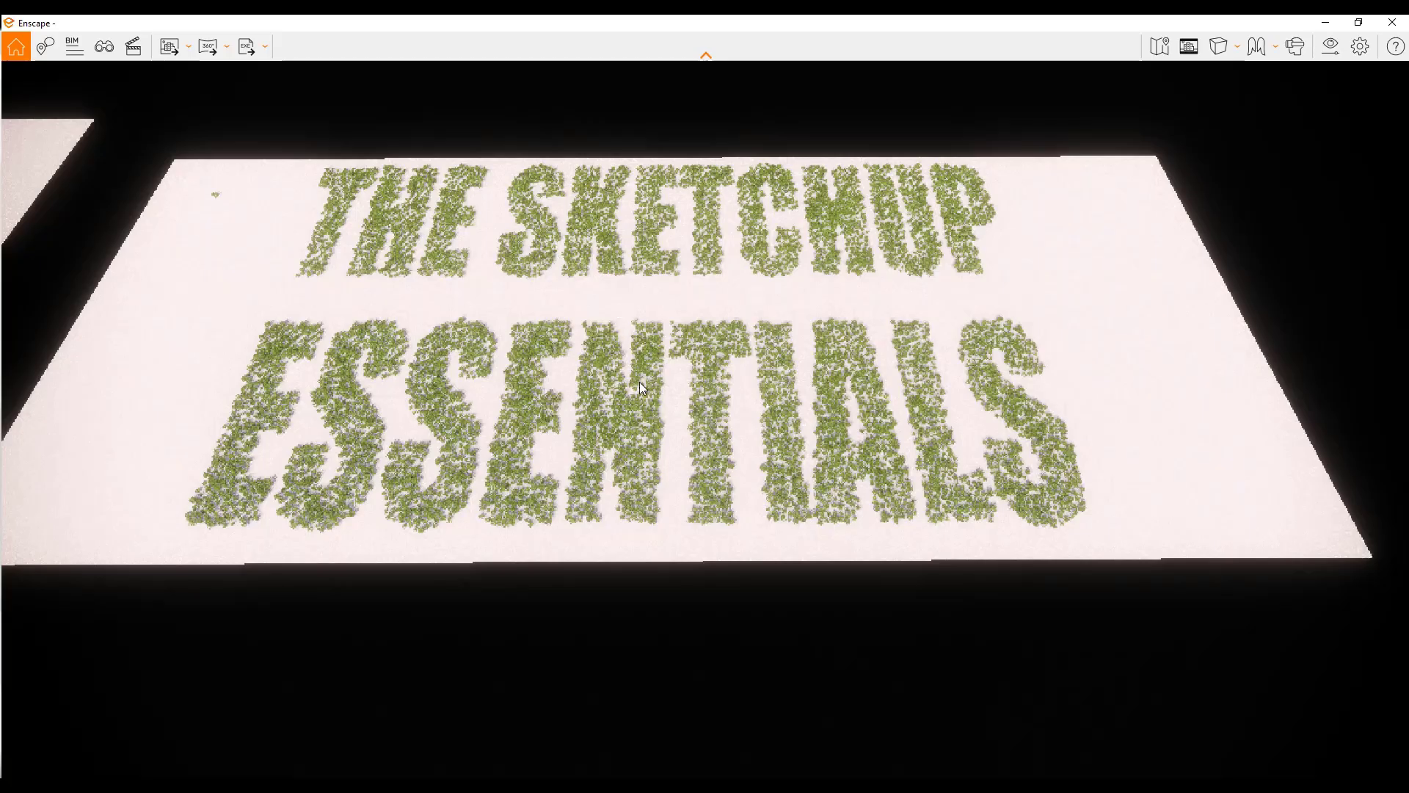